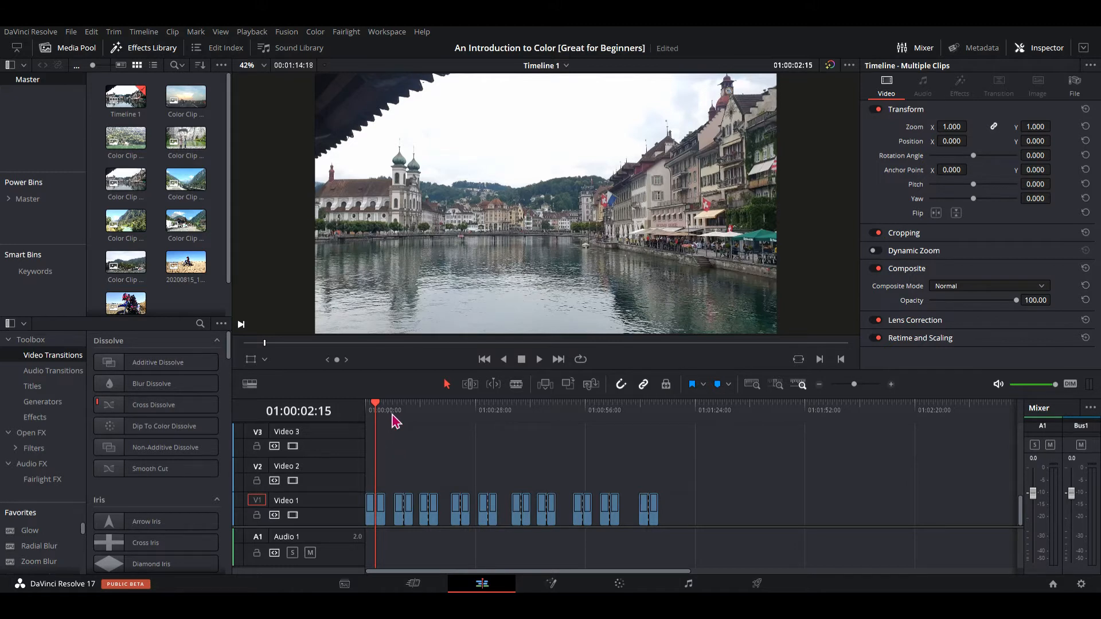
Compare the frames of the first and second clip pairs on the Video 1 track.
click(387, 426)
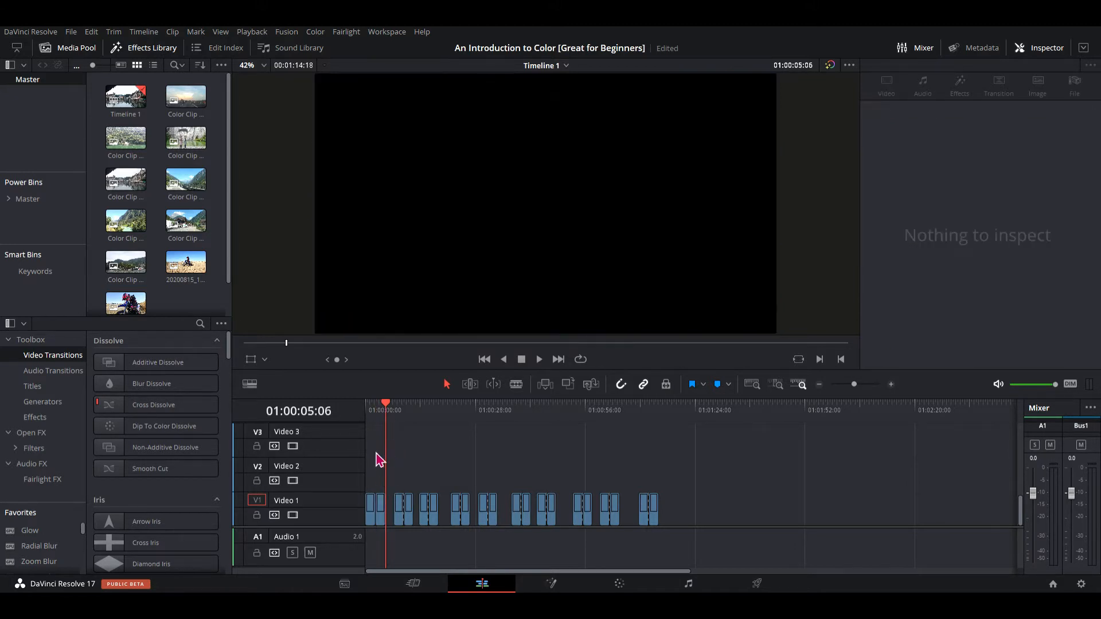
click(413, 411)
click(404, 414)
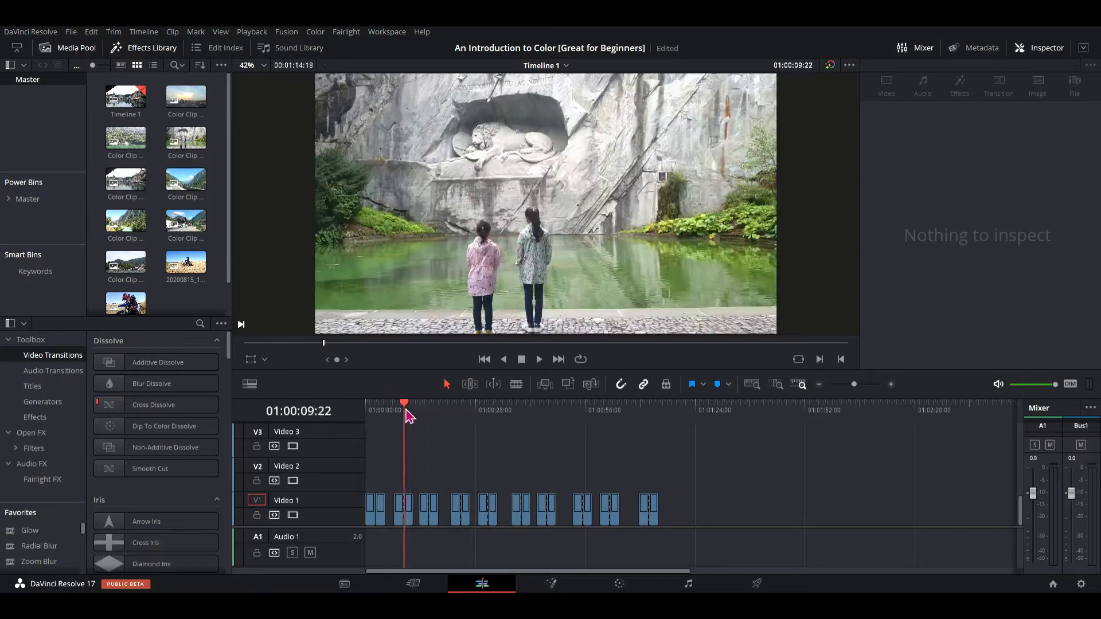
click(377, 407)
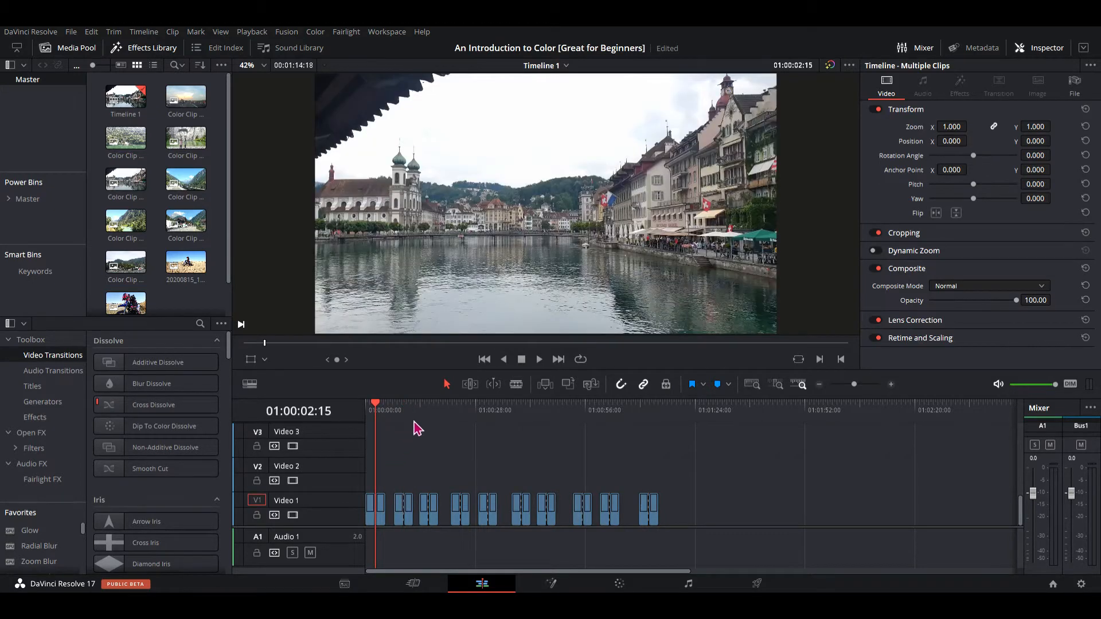
click(405, 411)
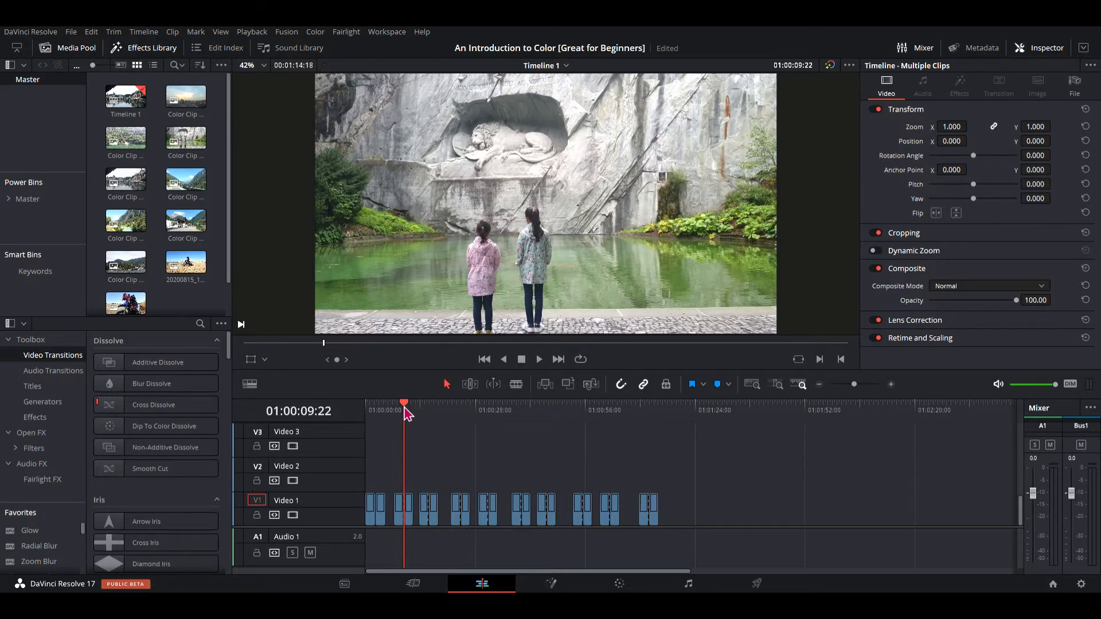
click(376, 408)
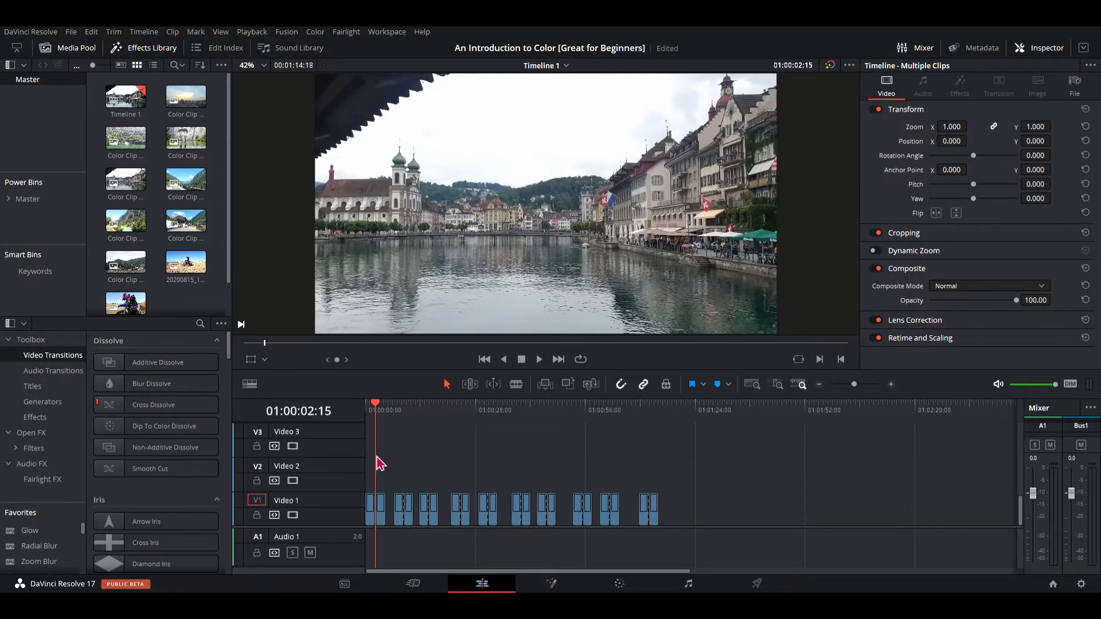
click(414, 427)
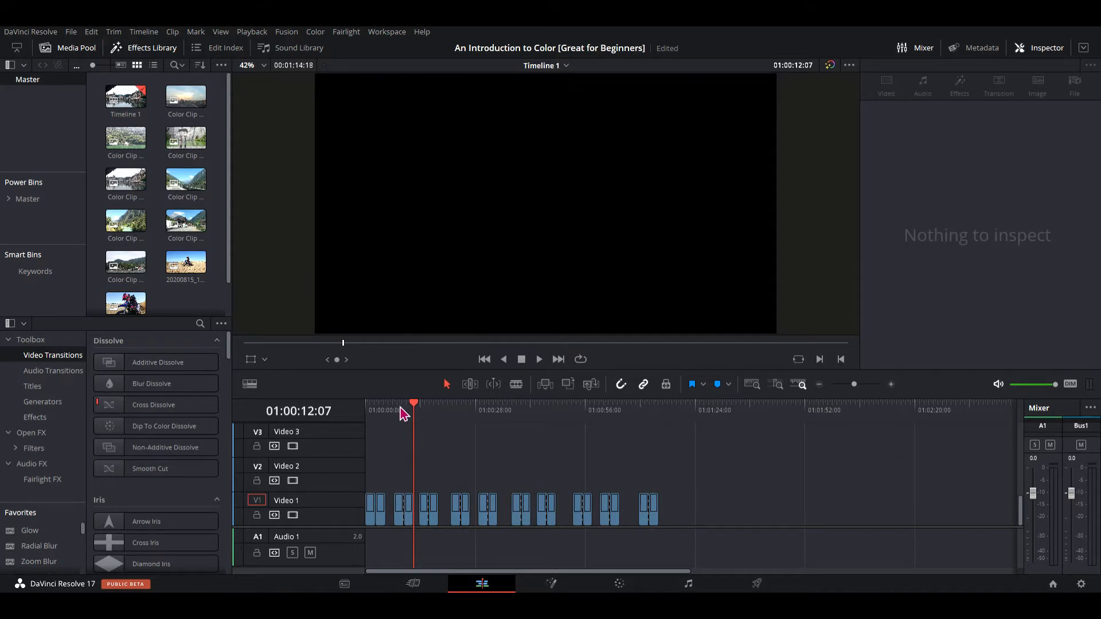
click(404, 411)
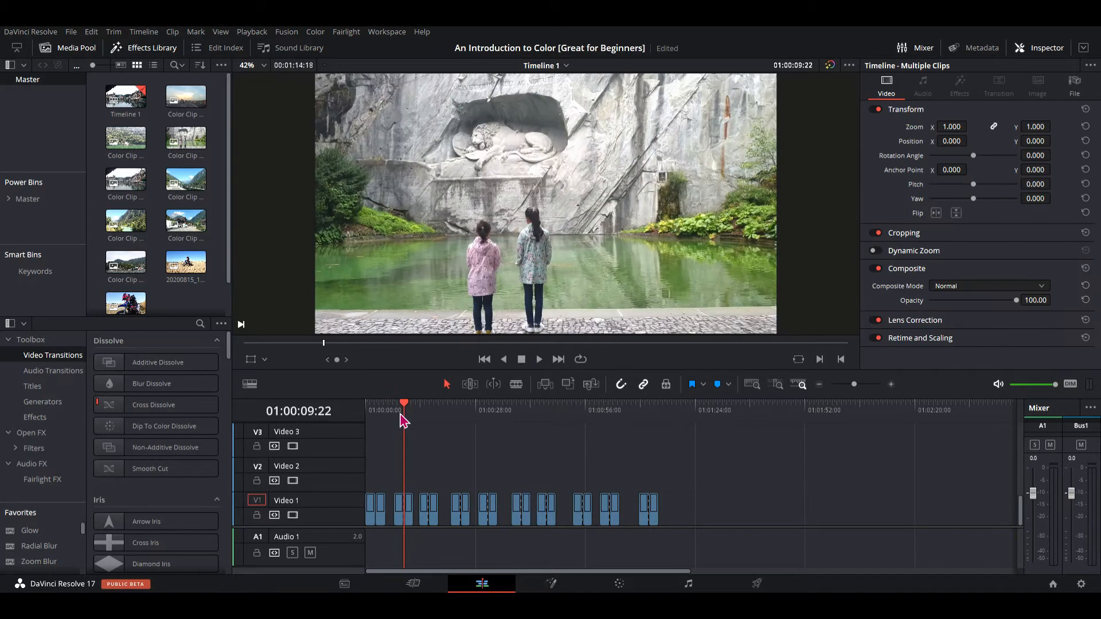
Preview the third through eighth clip pairs on the Video 1 track, one after another.
click(429, 412)
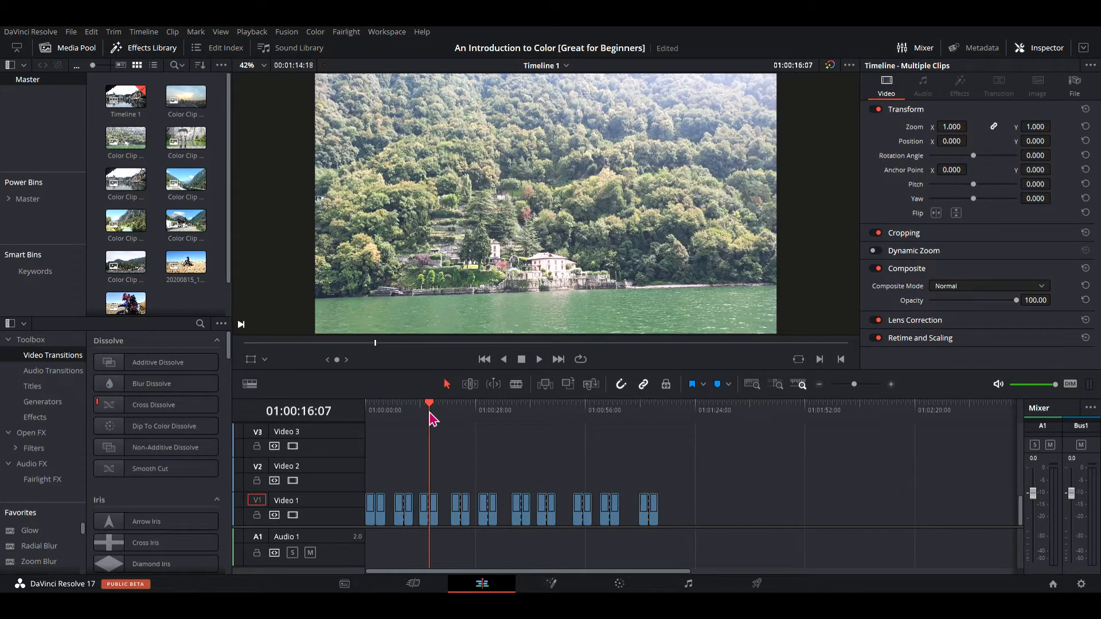
click(462, 411)
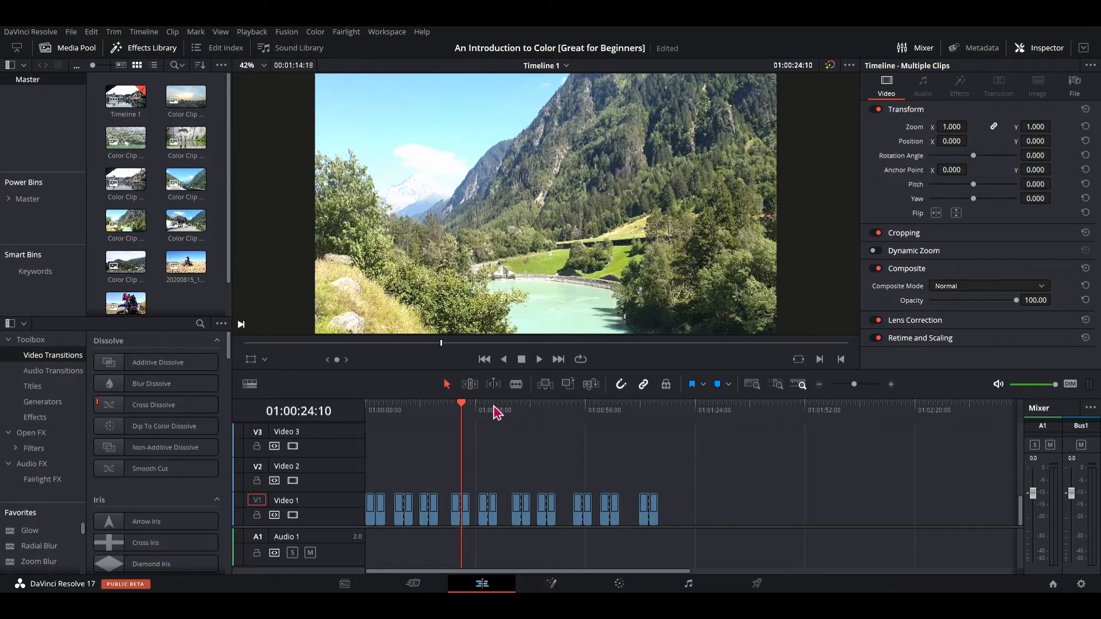
click(489, 410)
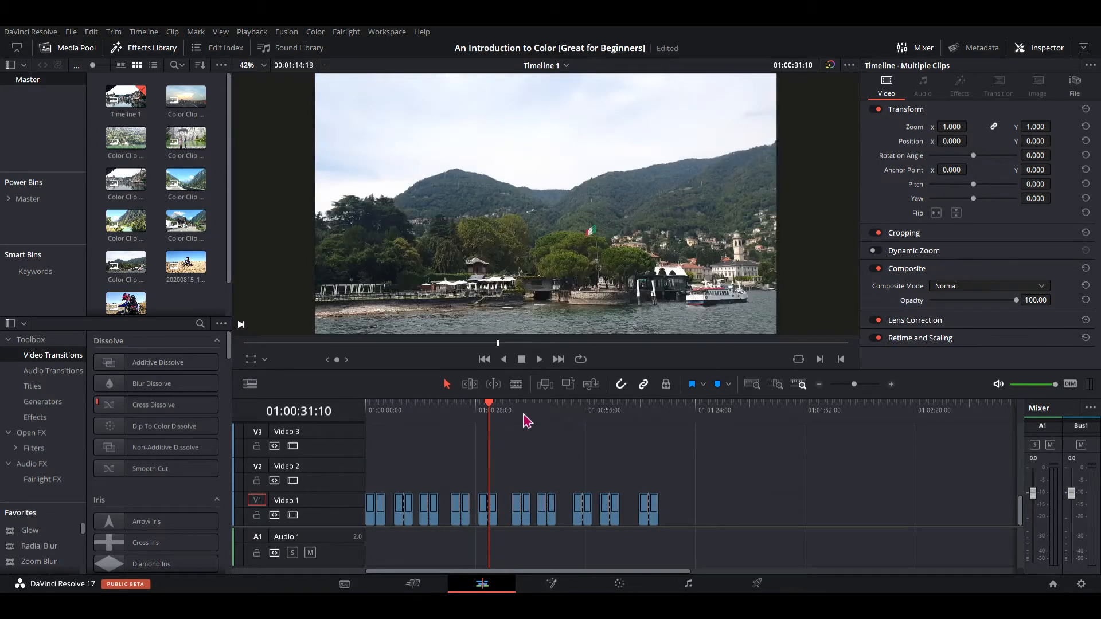
click(522, 411)
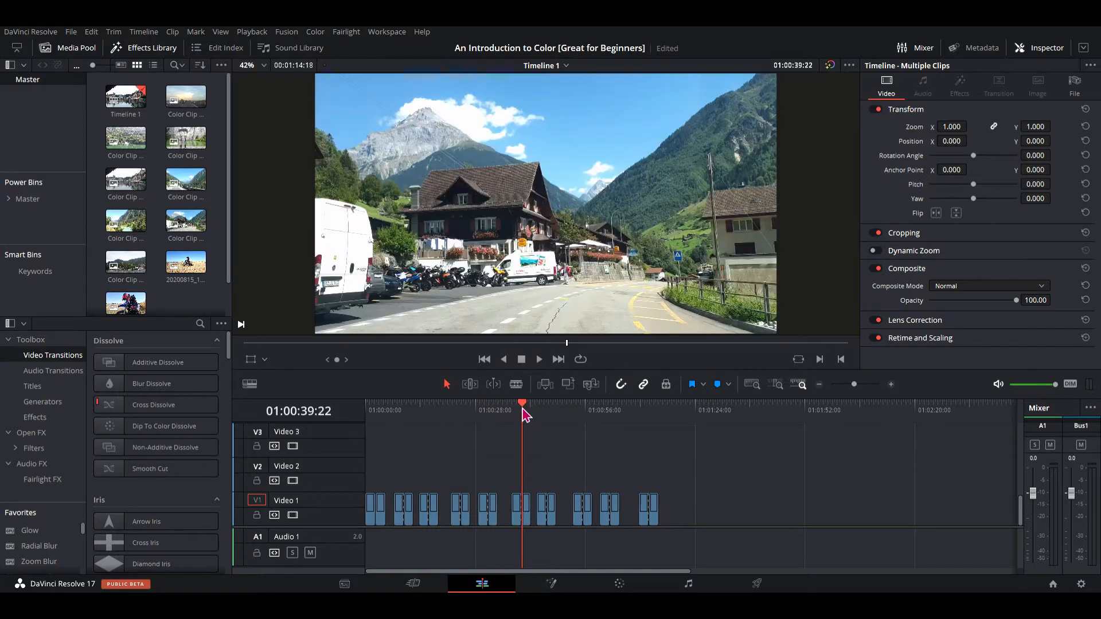
click(548, 410)
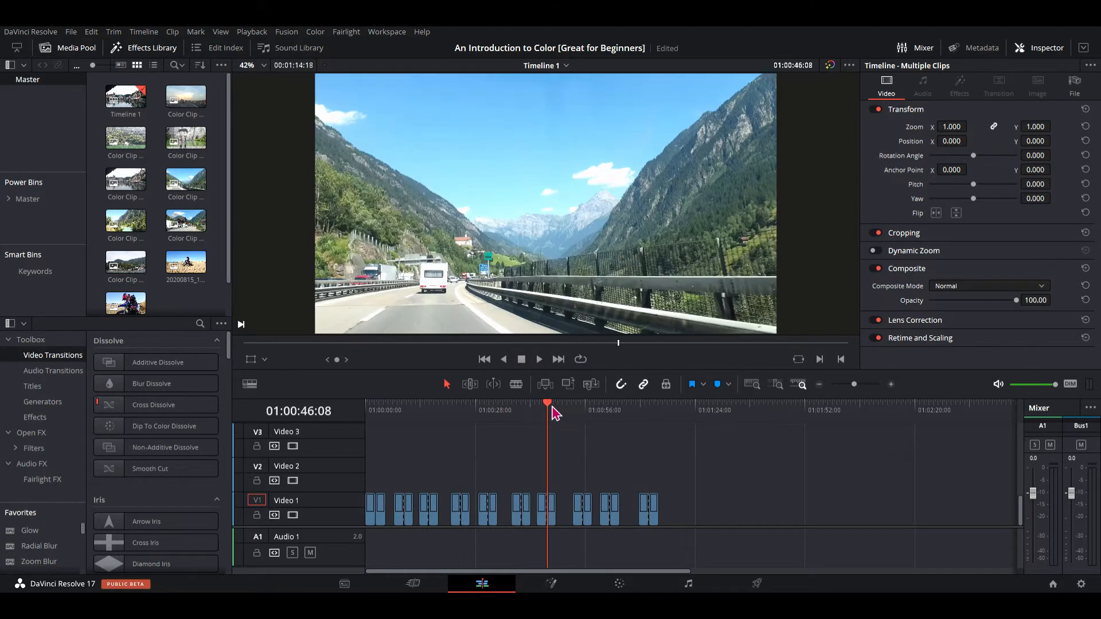
click(584, 410)
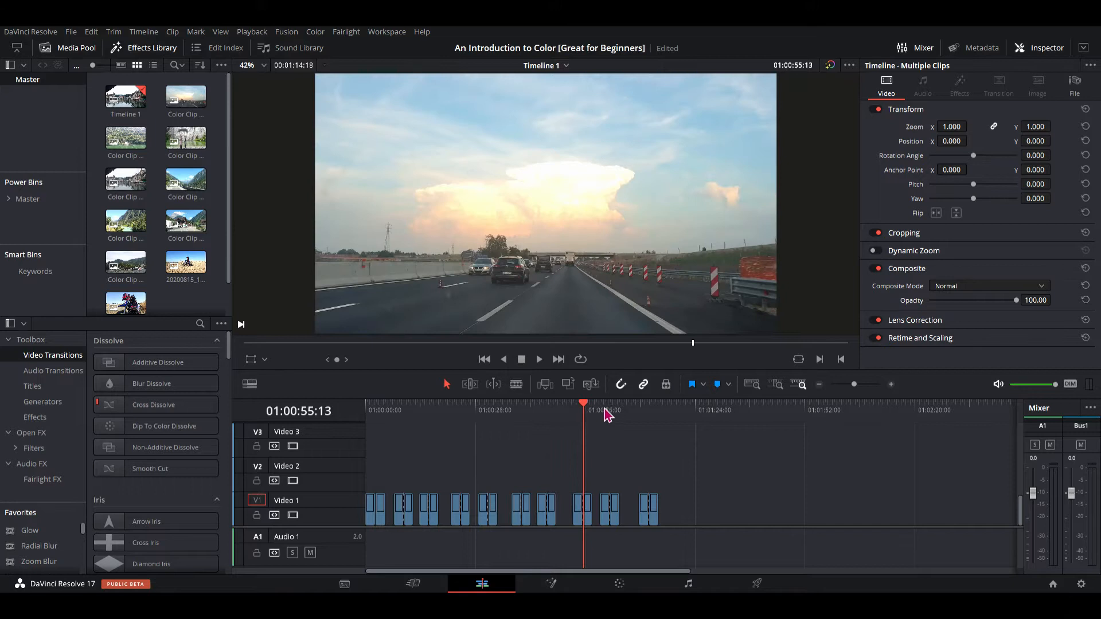
Review the first six clip pairs on the timeline again, ending with the first two.
click(376, 410)
click(404, 411)
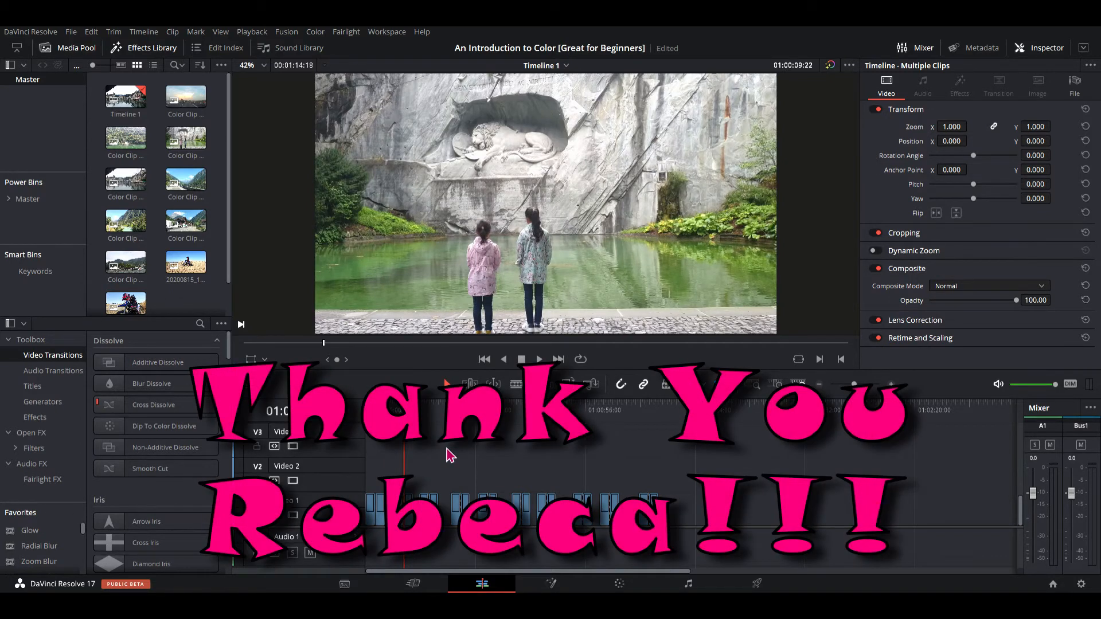
click(430, 411)
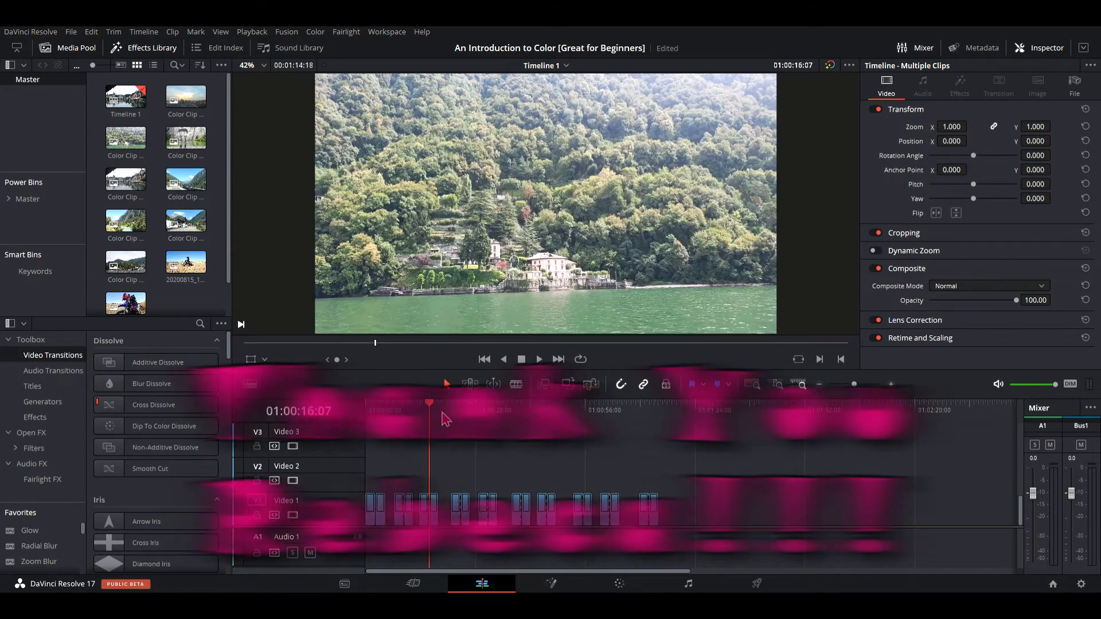
click(463, 411)
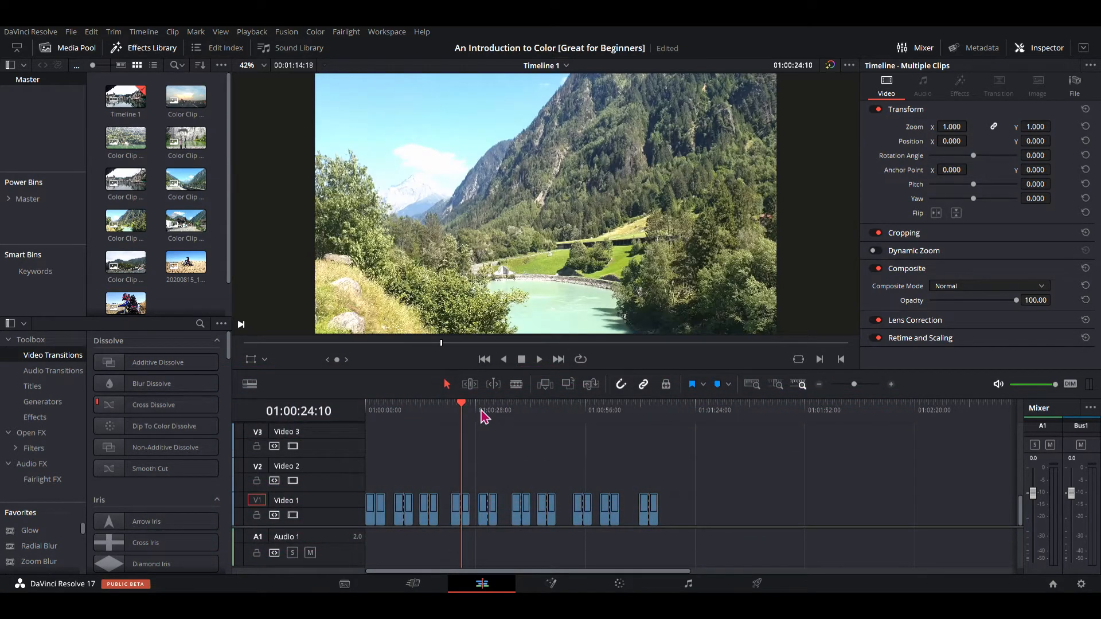
click(490, 411)
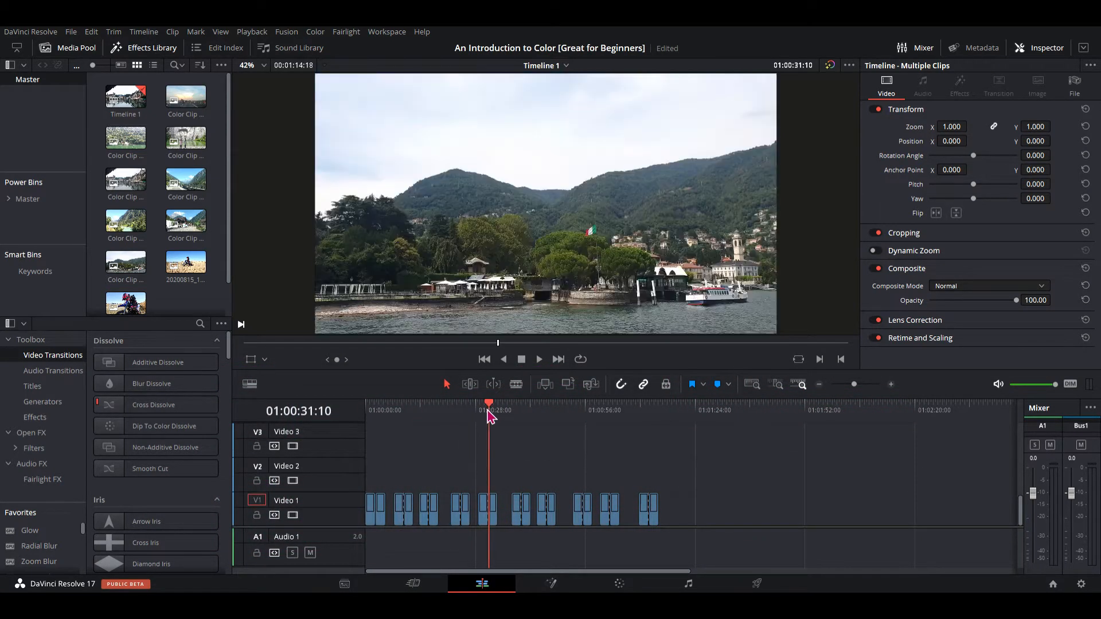
click(522, 411)
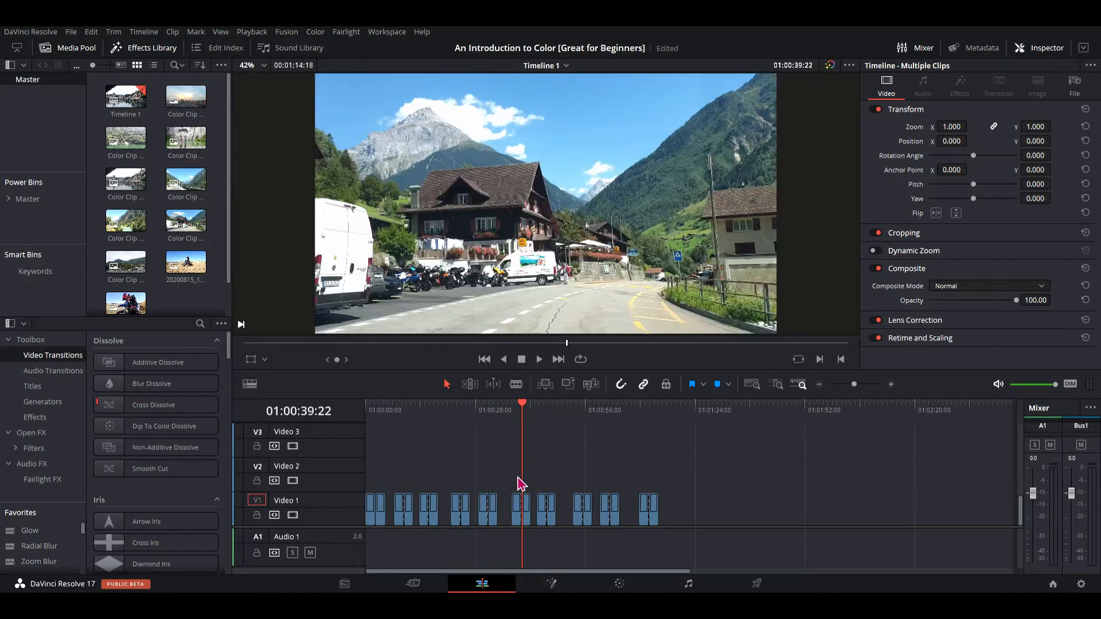
click(376, 411)
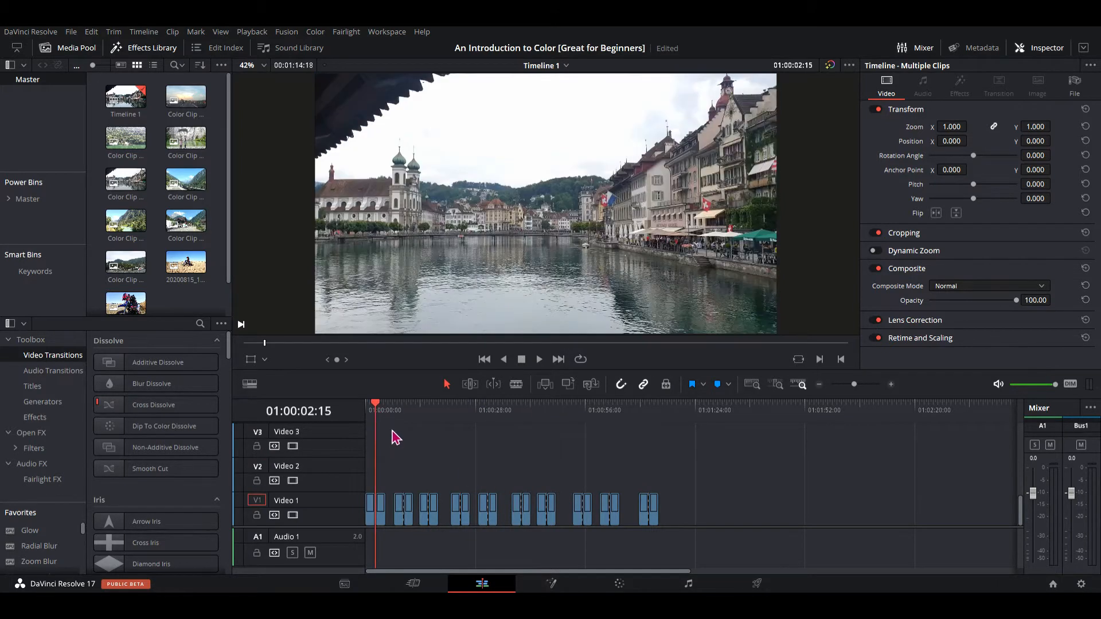
click(404, 412)
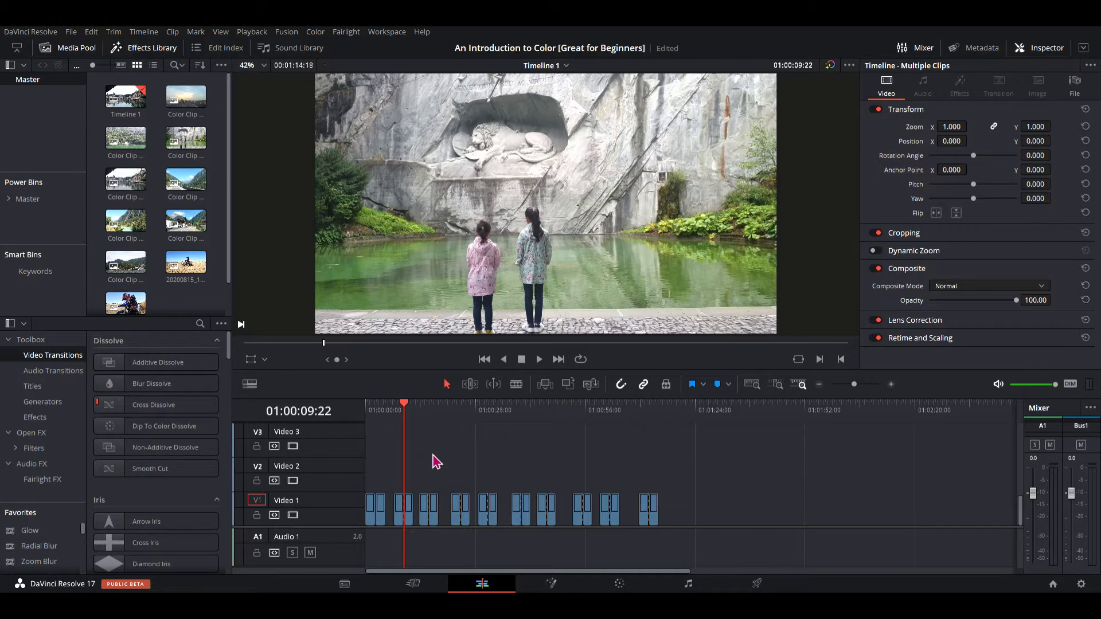
Bring the first timeline clip into the Color page and set its contrast to 1.3.
click(376, 414)
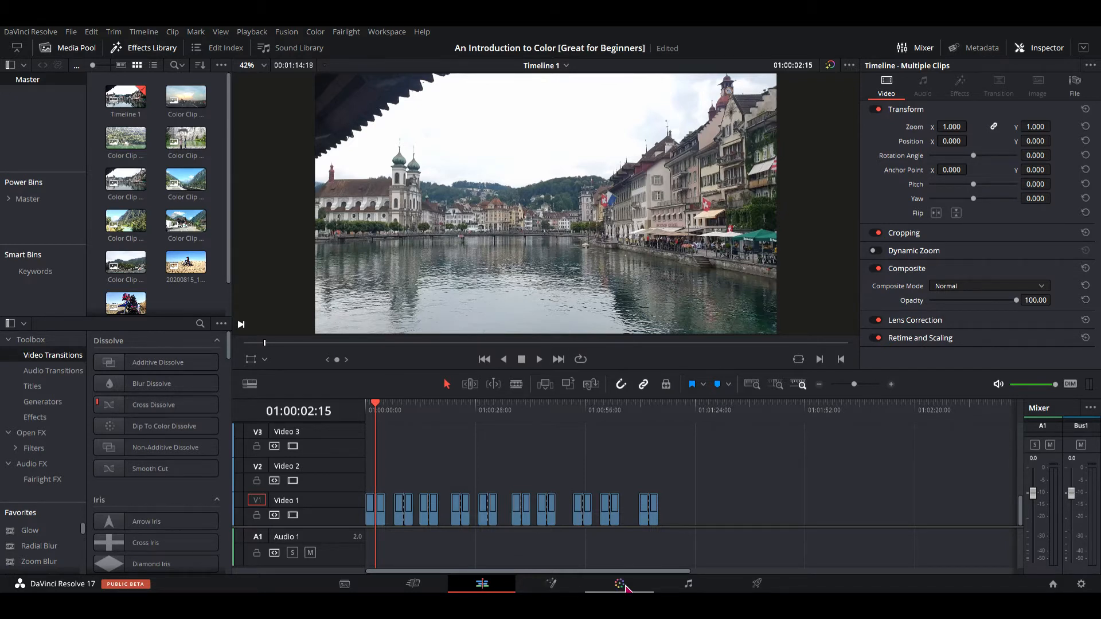
click(620, 584)
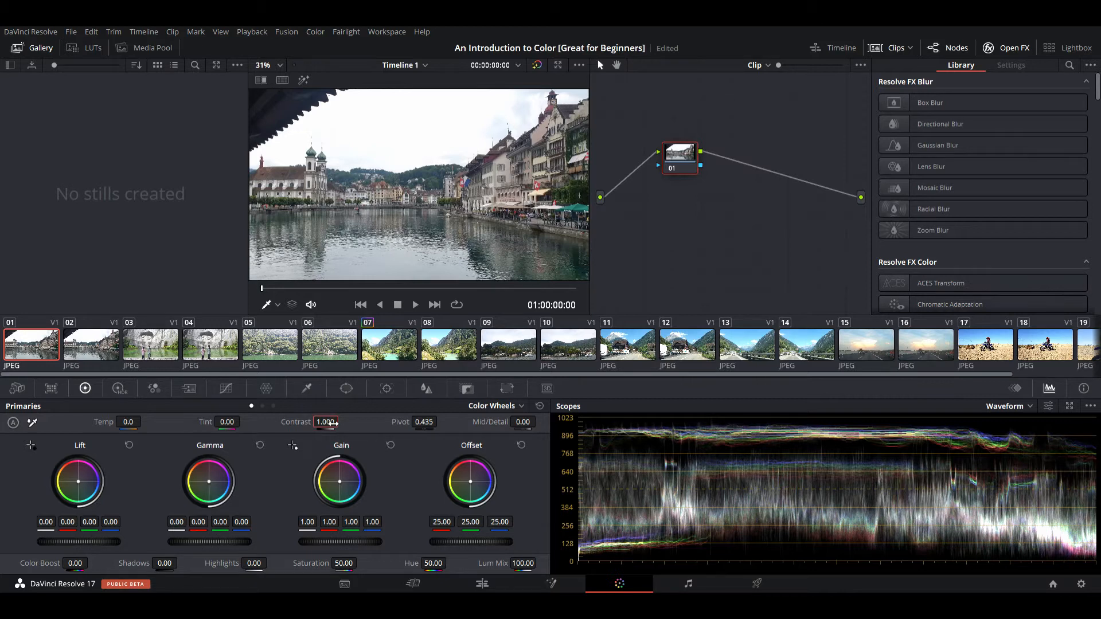
click(326, 422)
text(1.3)
key(Return)
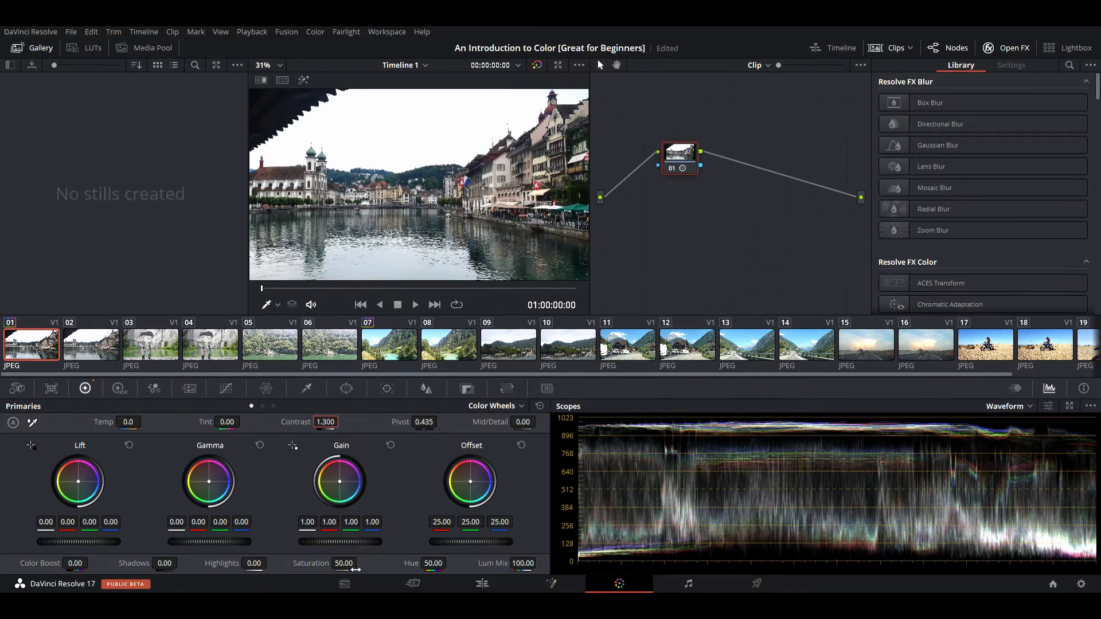
Set the first clip's saturation to 60 and compare the image with the grade bypassed and enabled.
click(351, 565)
text(60)
key(Return)
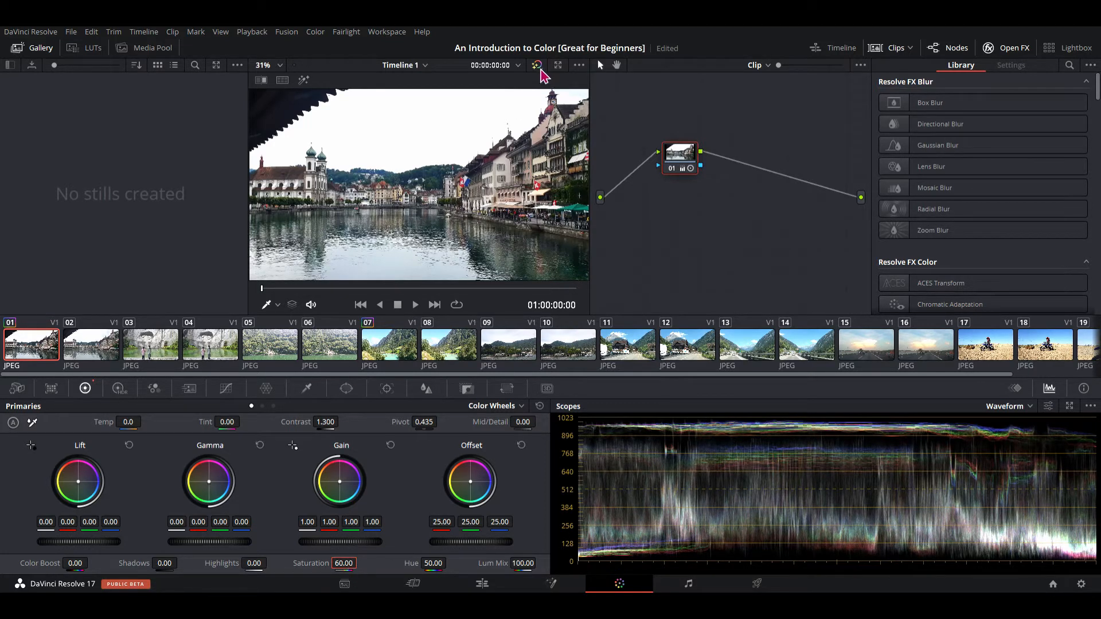
click(542, 66)
click(542, 66)
Lower the first clip's master levels to -0.02 for Lift, 0.96 for Gain and -0.04 for Gamma.
drag(76, 548, 83, 547)
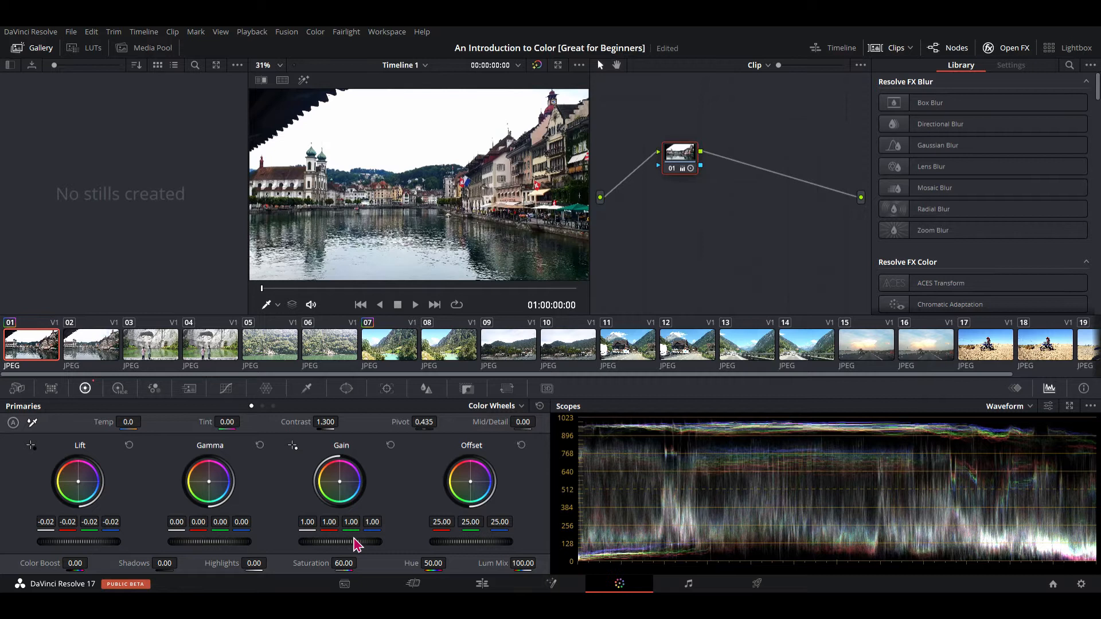
drag(357, 548, 357, 548)
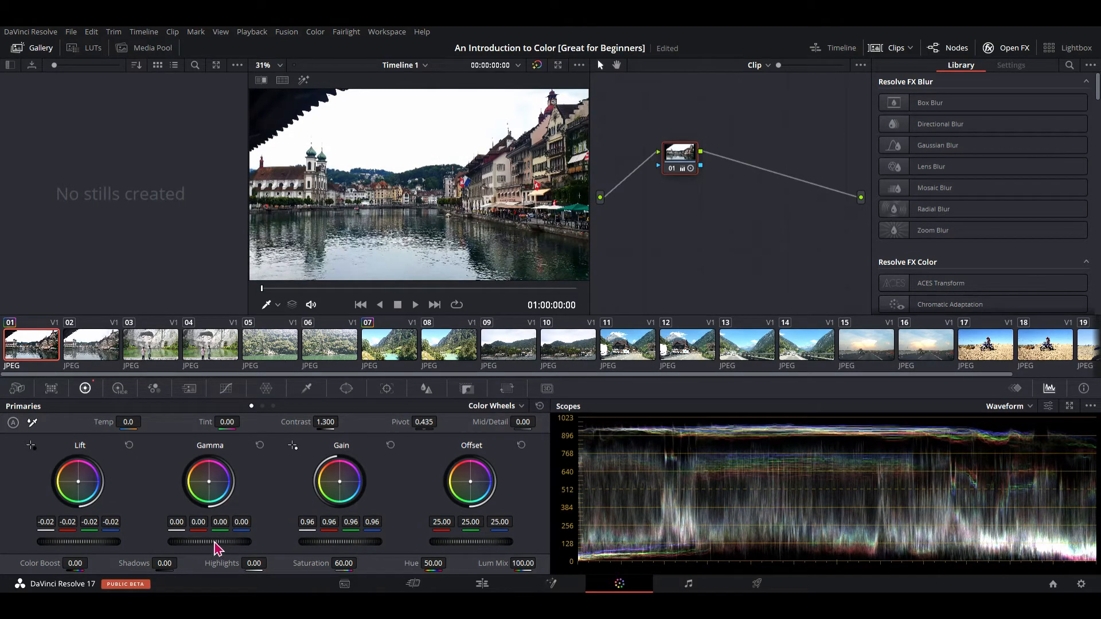
scroll(214, 542, down, 9)
scroll(215, 542, up, 16)
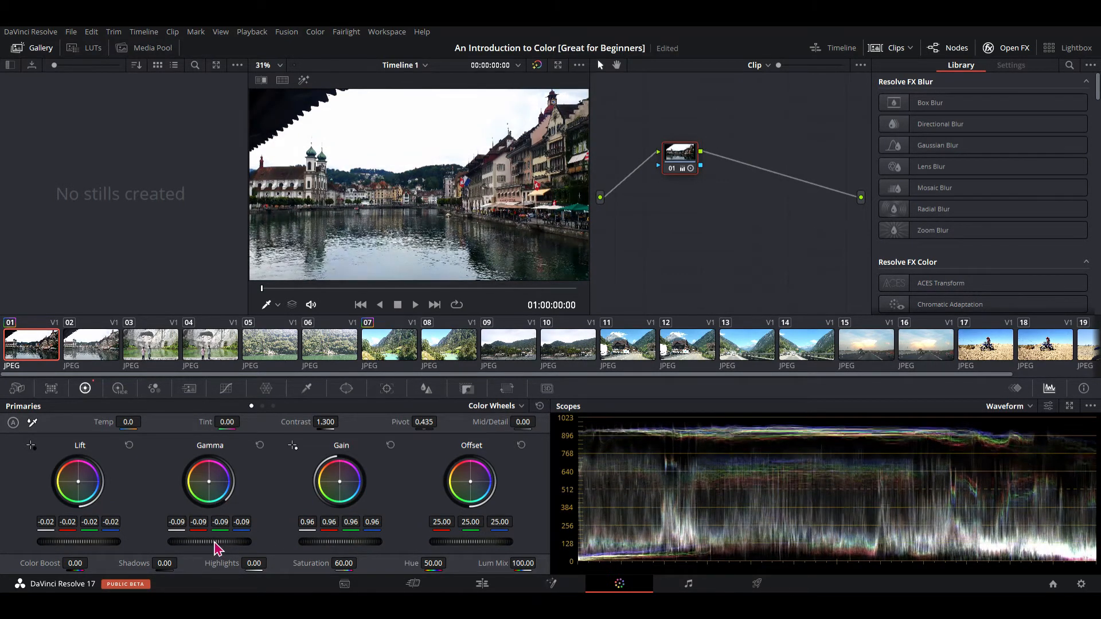
scroll(215, 542, down, 10)
scroll(214, 542, down, 1)
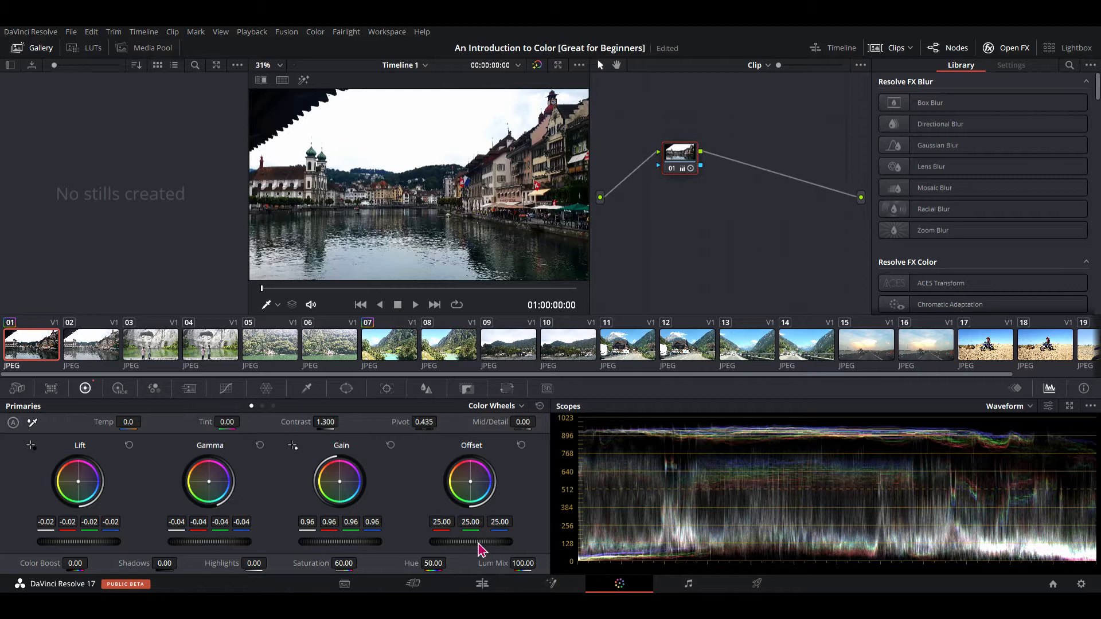
Try darker and brighter master Offset levels on the first clip, ending at 33.75.
scroll(479, 549, down, 20)
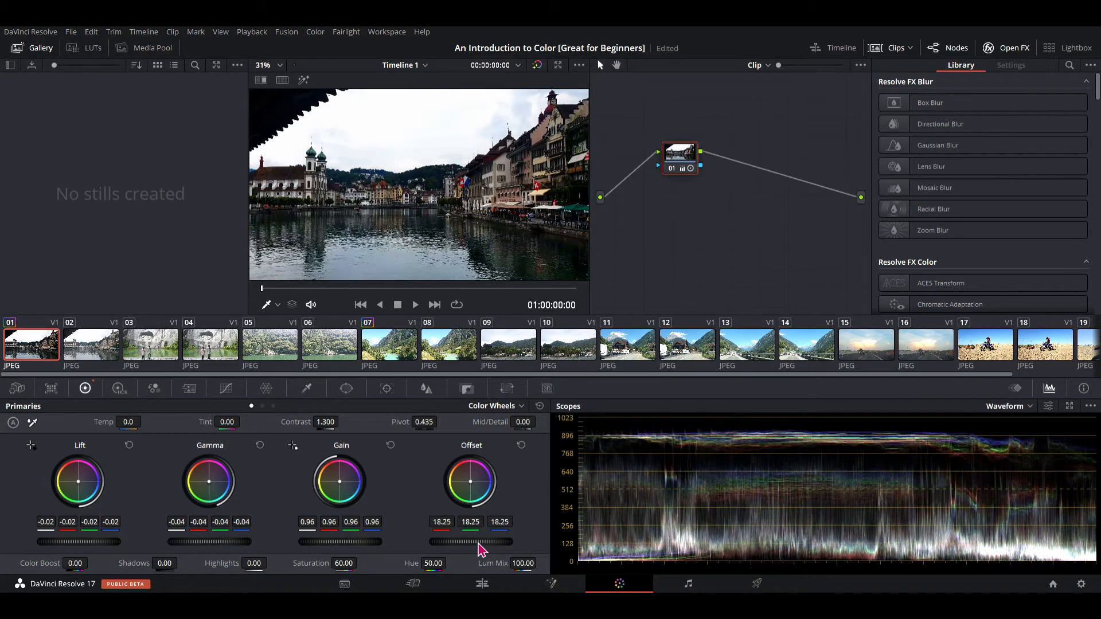
scroll(479, 549, up, 20)
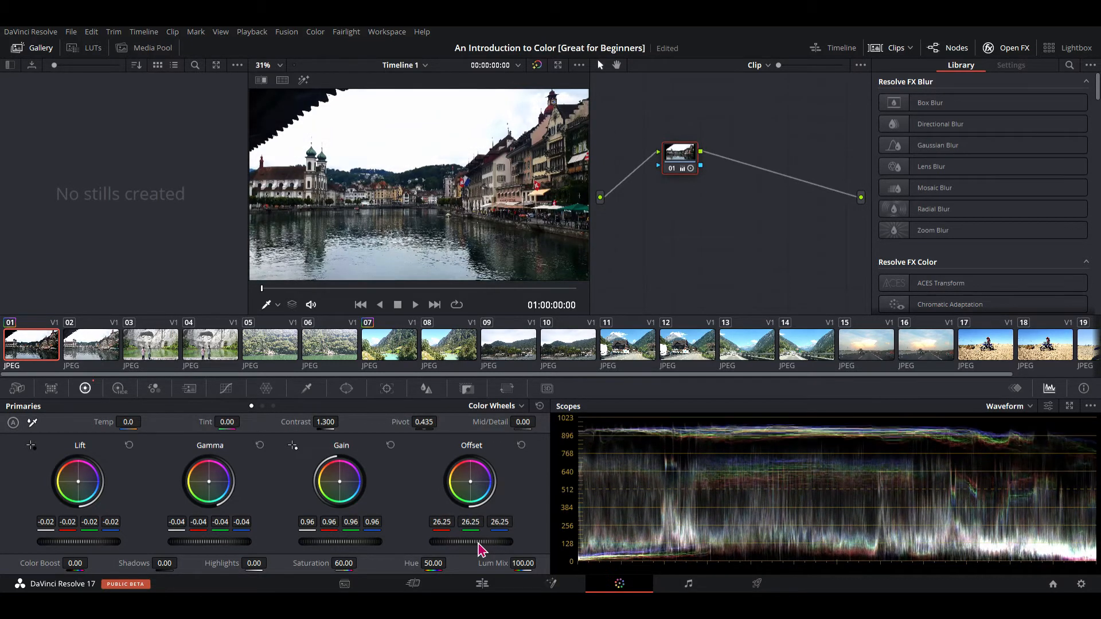
scroll(479, 549, up, 20)
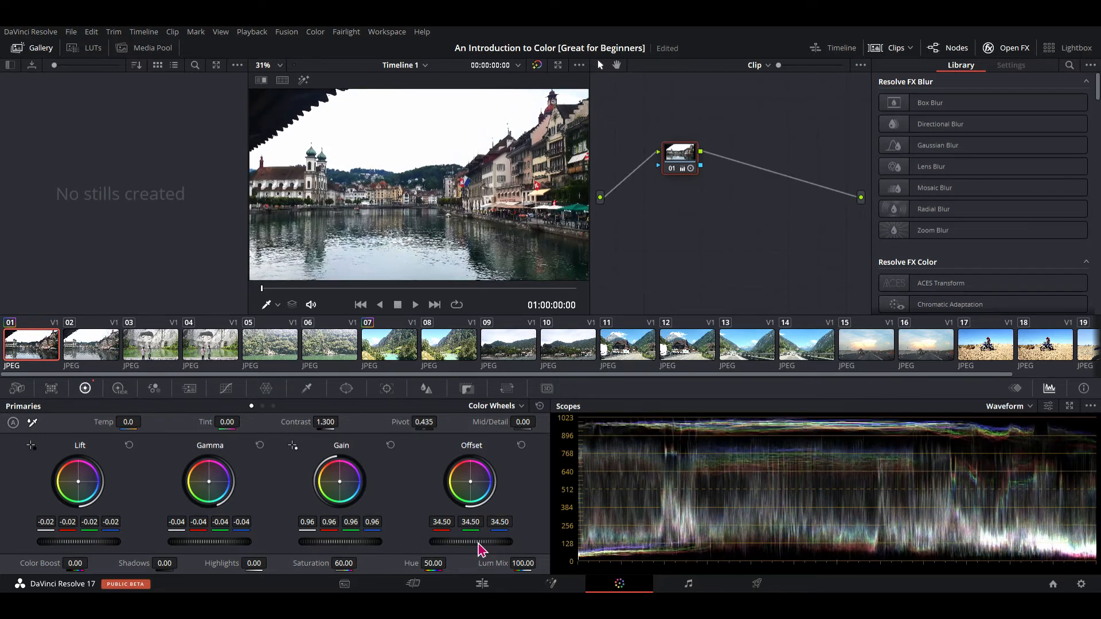
scroll(479, 549, down, 4)
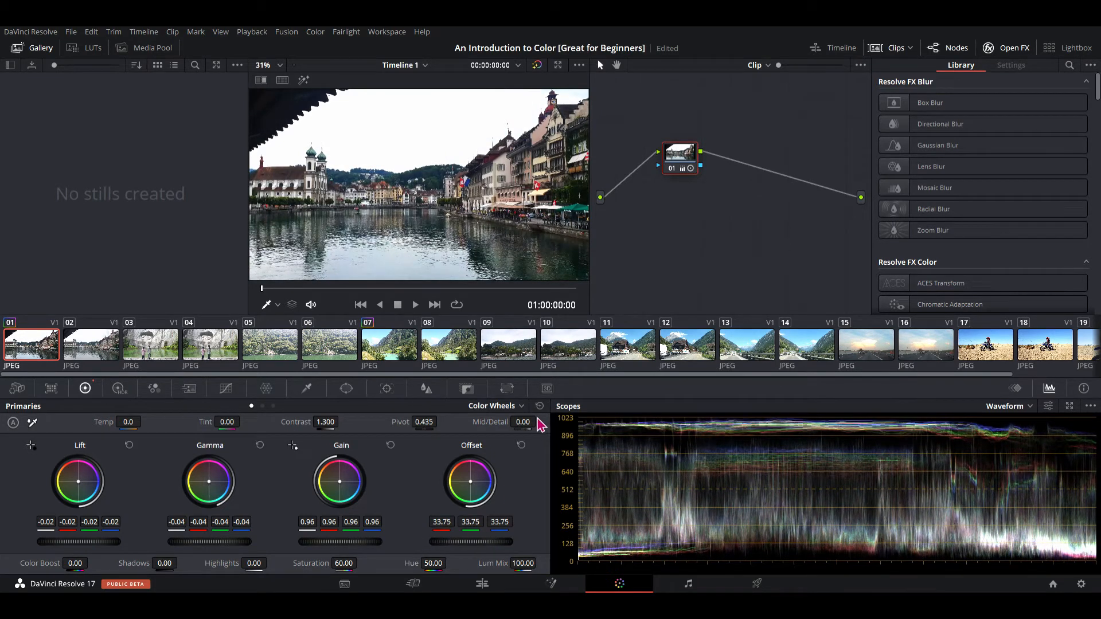
Reset the Offset, Gain, Gamma and Lift wheels of the first clip to their defaults.
click(521, 446)
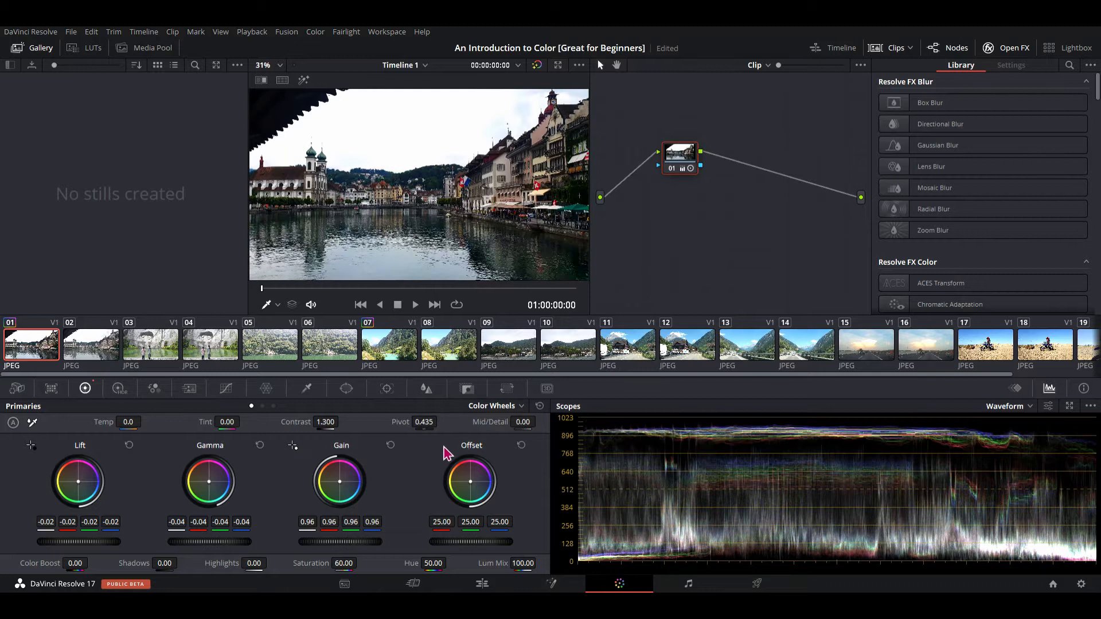
click(391, 445)
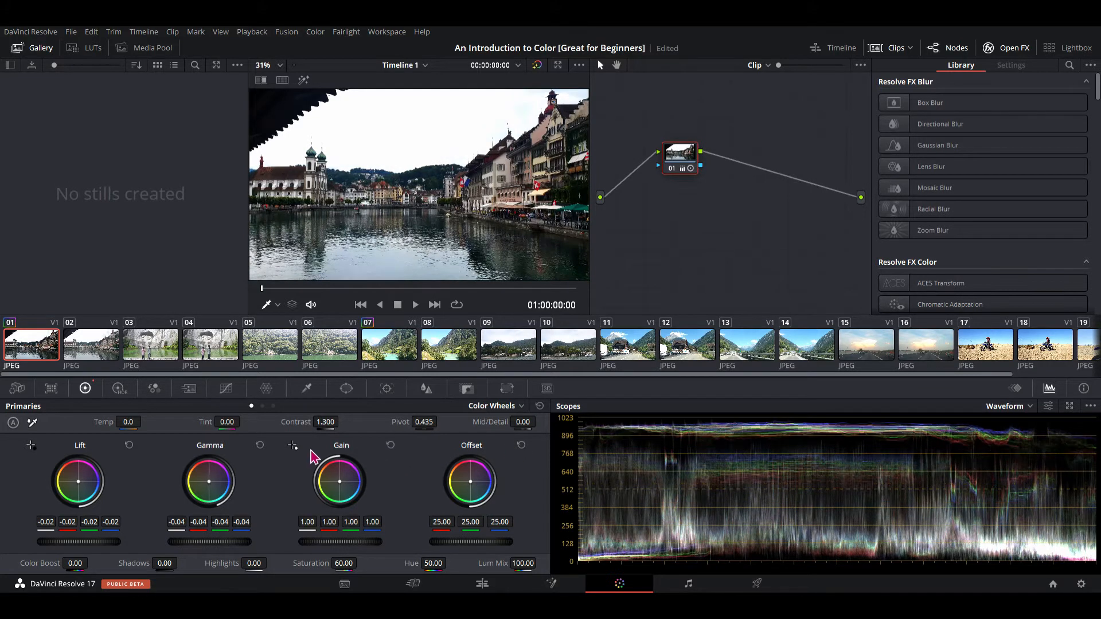
click(260, 446)
click(129, 446)
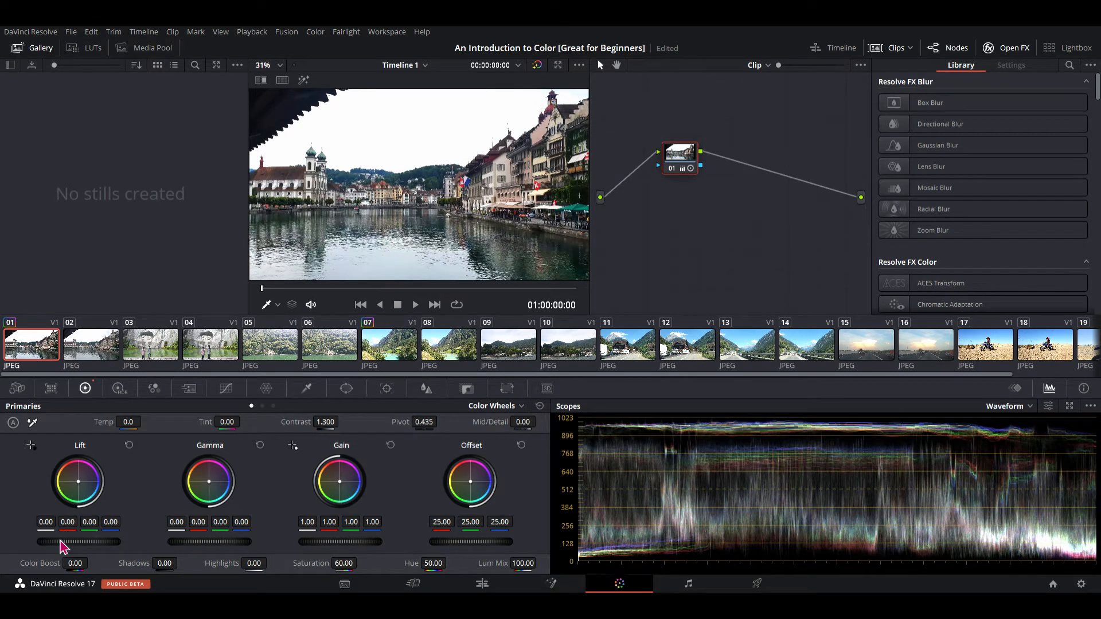
Set the first clip's master levels to -0.02 for Lift, 0.96 for Gain and 0.01 for Gamma.
scroll(63, 545, down, 2)
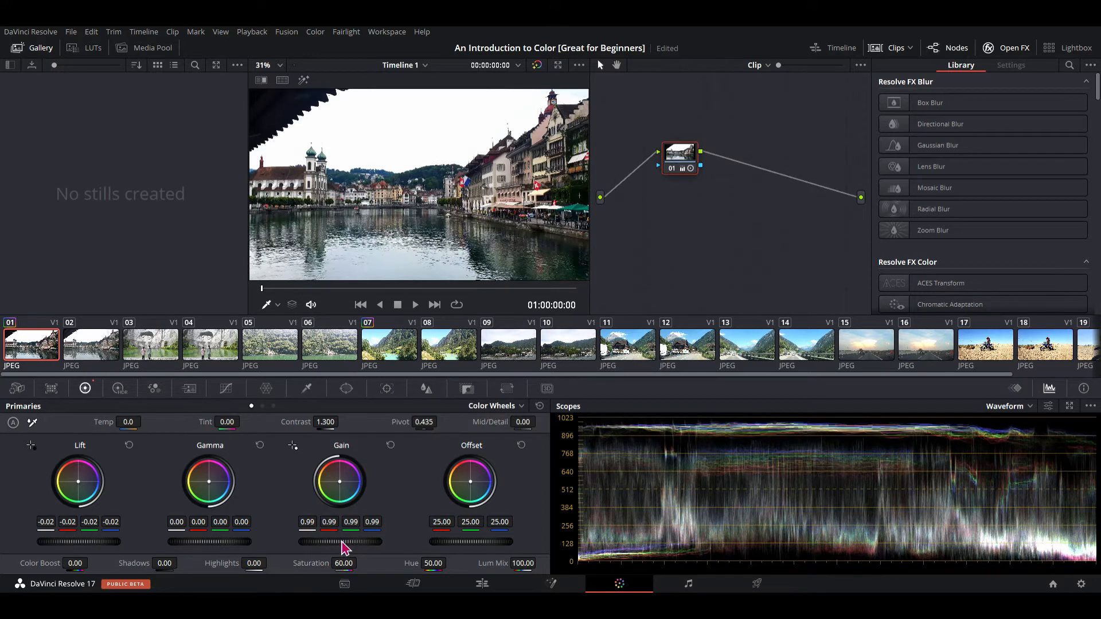
scroll(342, 543, down, 3)
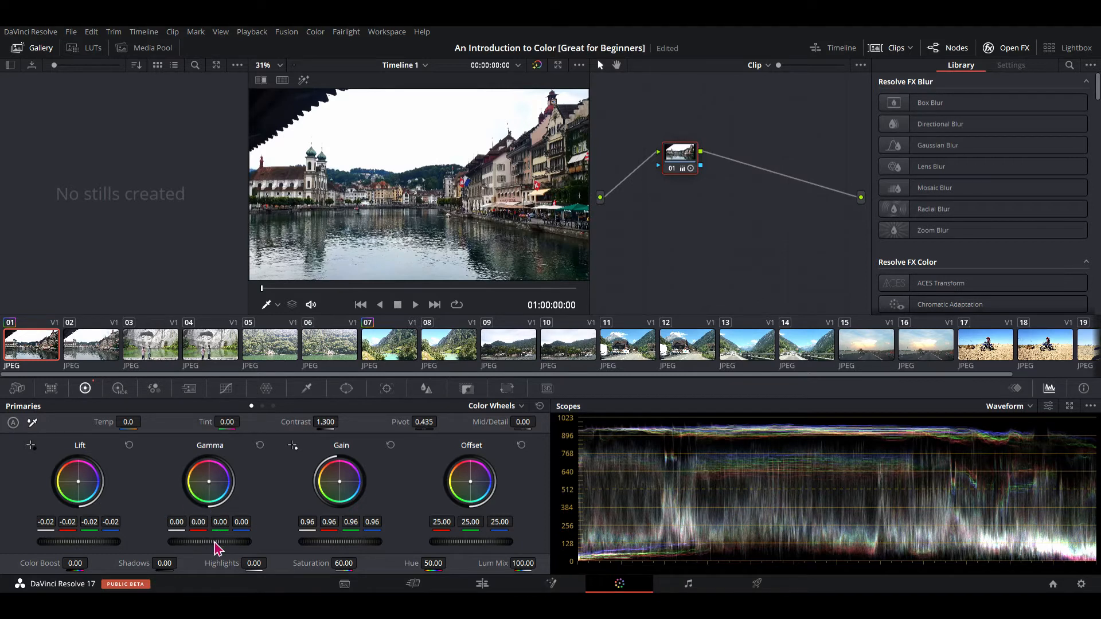
drag(215, 541, 216, 541)
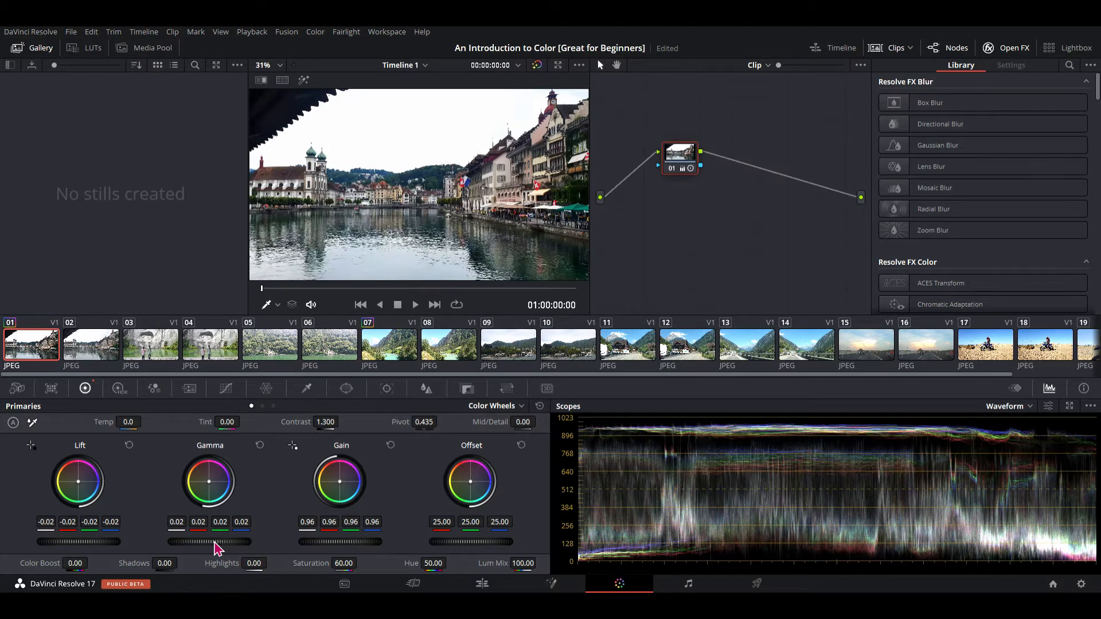
drag(215, 542, 215, 541)
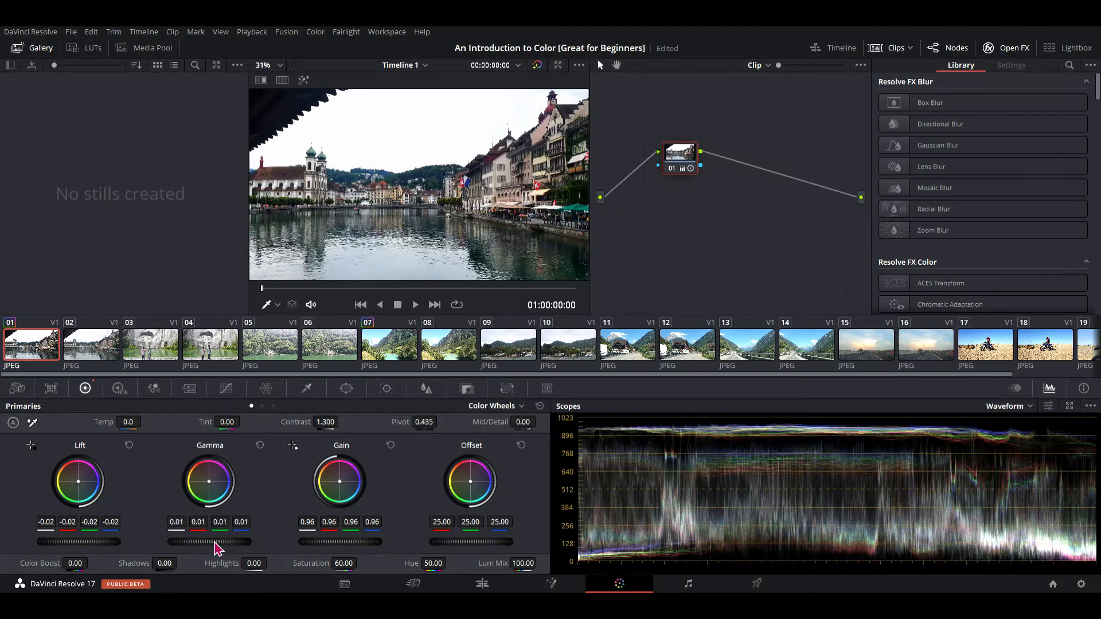
Try the white balance picker on the first clip and set its Temp to -100.
click(33, 425)
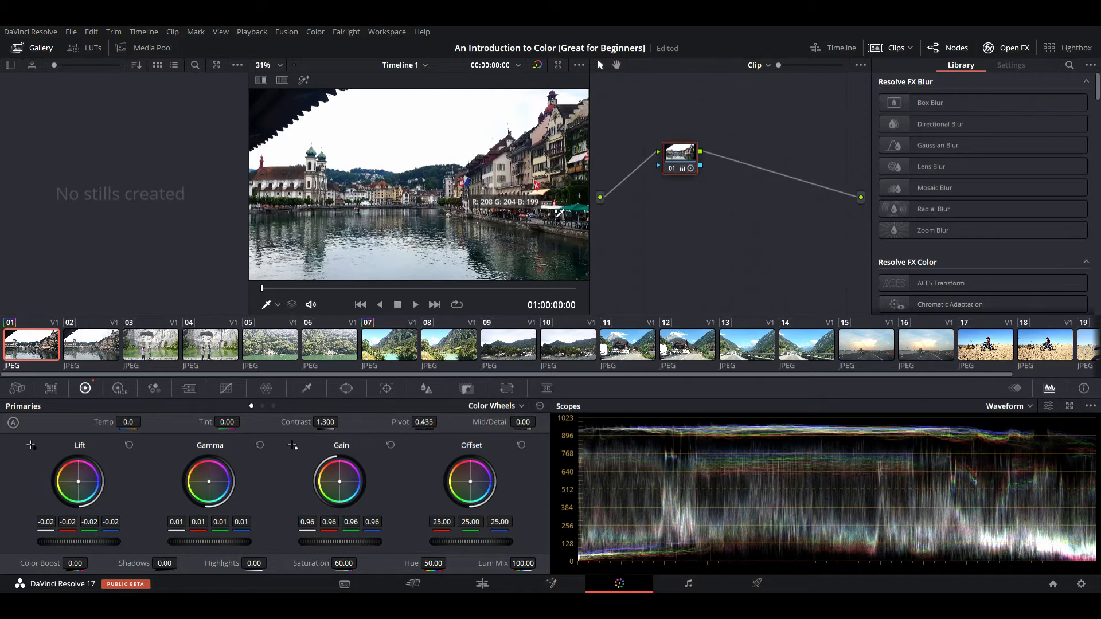
click(135, 425)
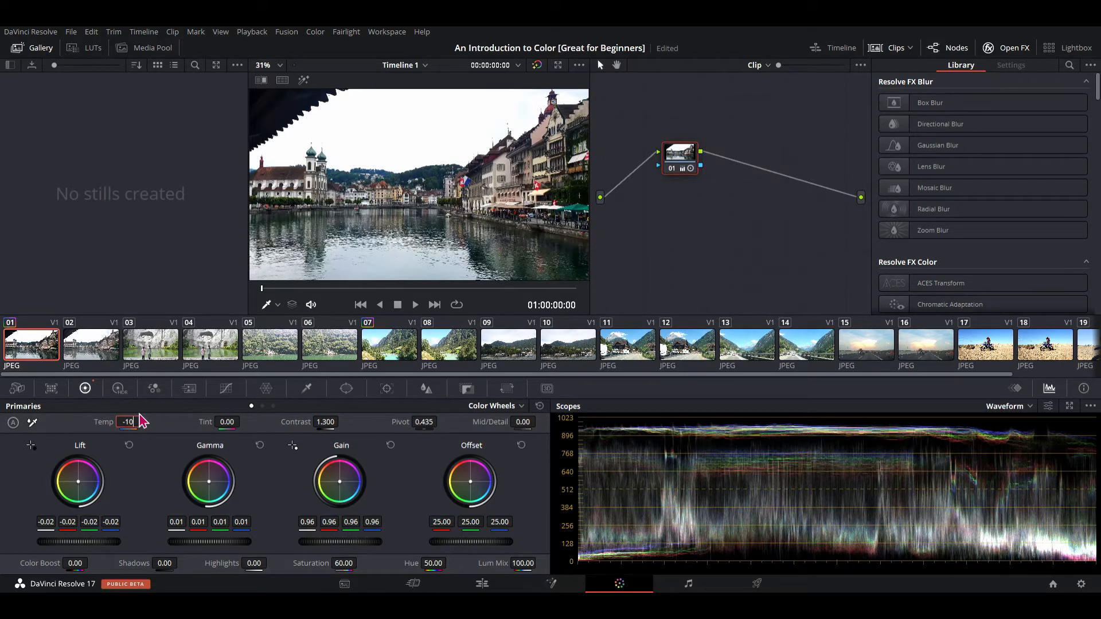
key(Return)
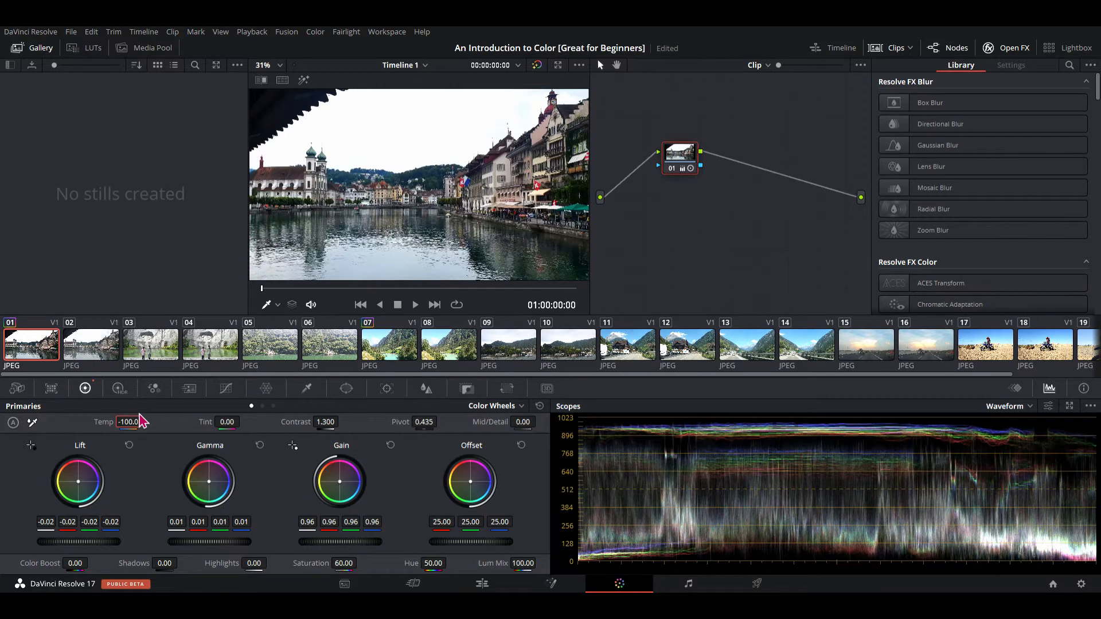
click(35, 426)
key(Escape)
Compare the graded first clip with its ungraded copy, clip 02.
click(87, 353)
click(38, 342)
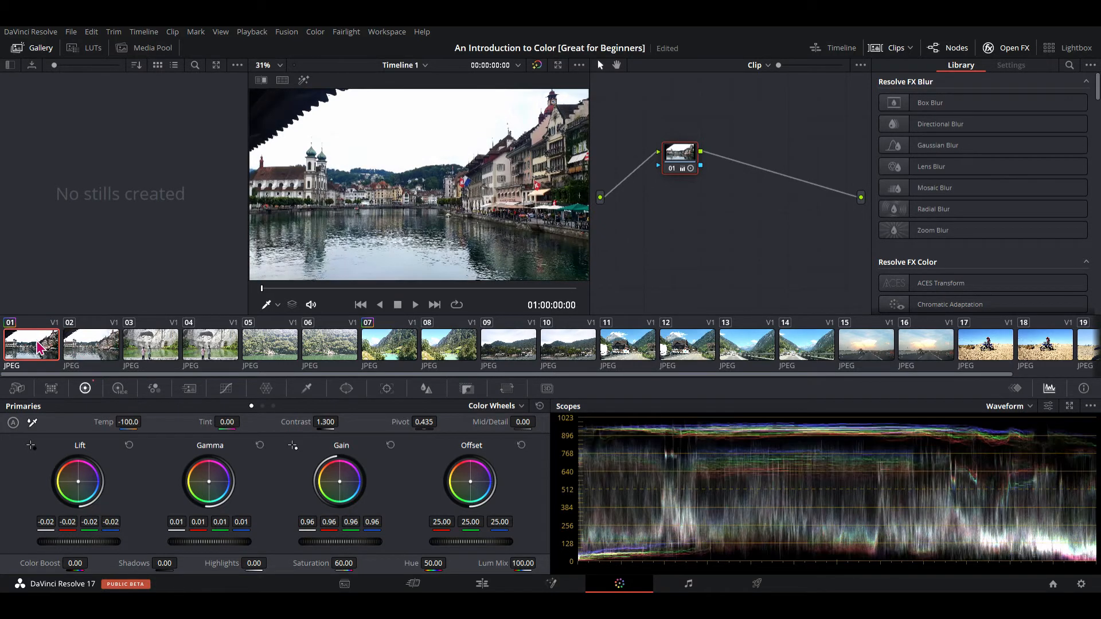
click(74, 352)
click(55, 352)
click(92, 350)
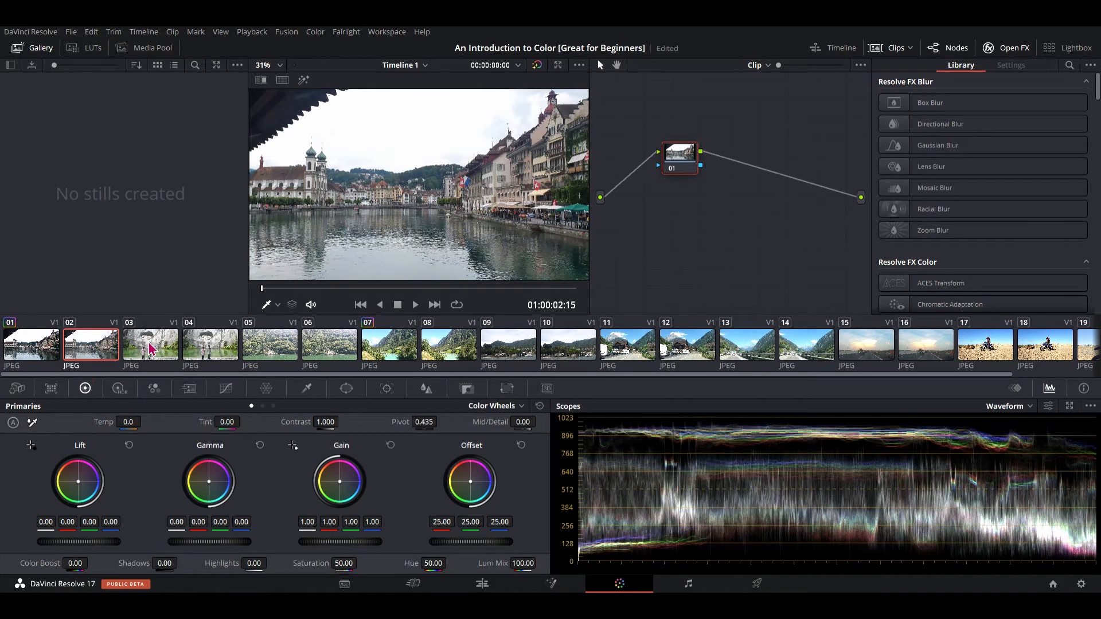
click(35, 345)
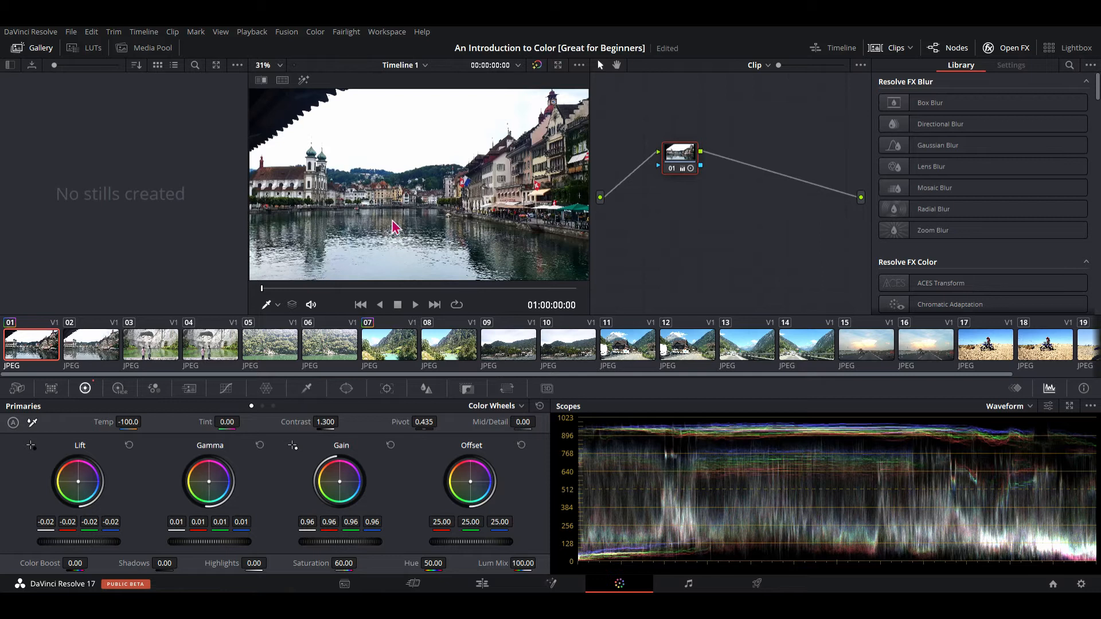
Grab a still of the first clip's grade and apply that grade to clip 03.
key(ctrl+alt+g)
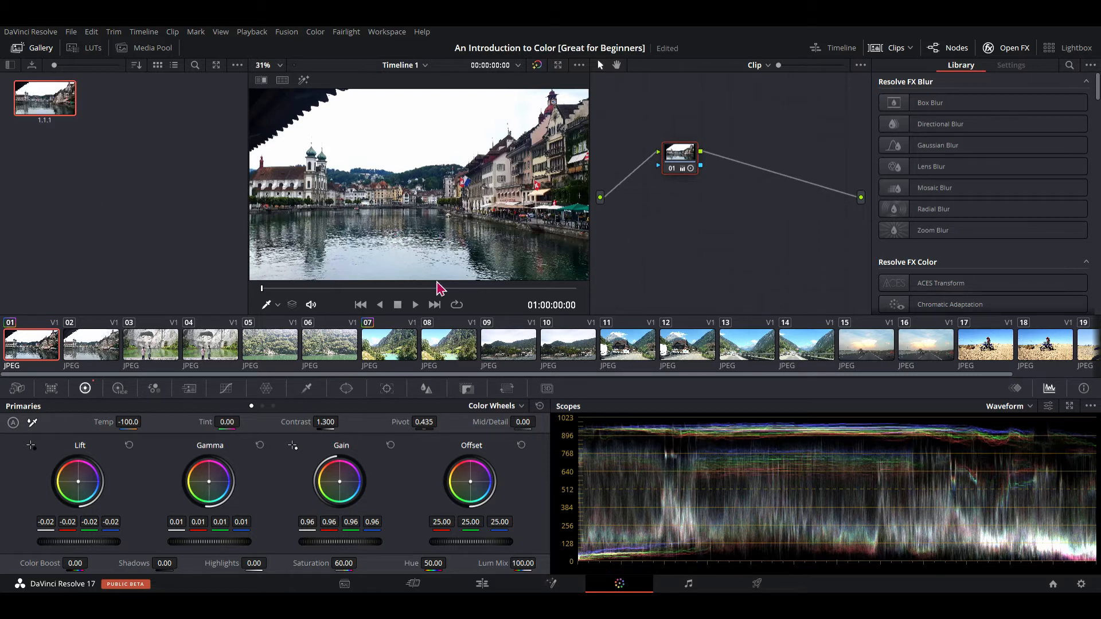
click(154, 357)
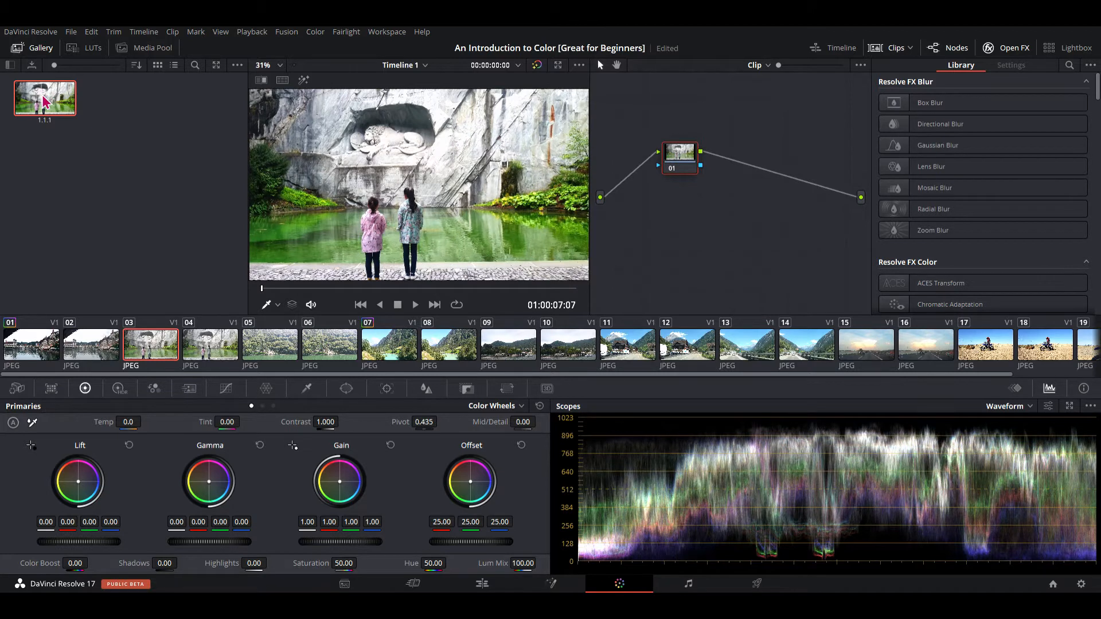
click(89, 137)
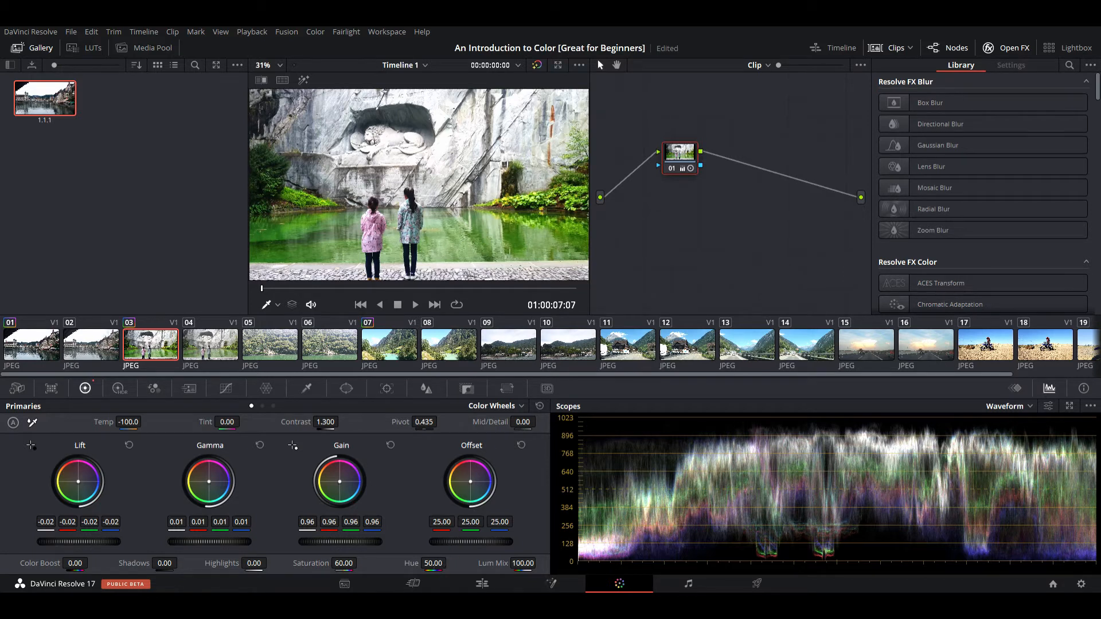
Try a Hue of 54.80 on clip 03 and reset it to the default.
drag(434, 563, 450, 563)
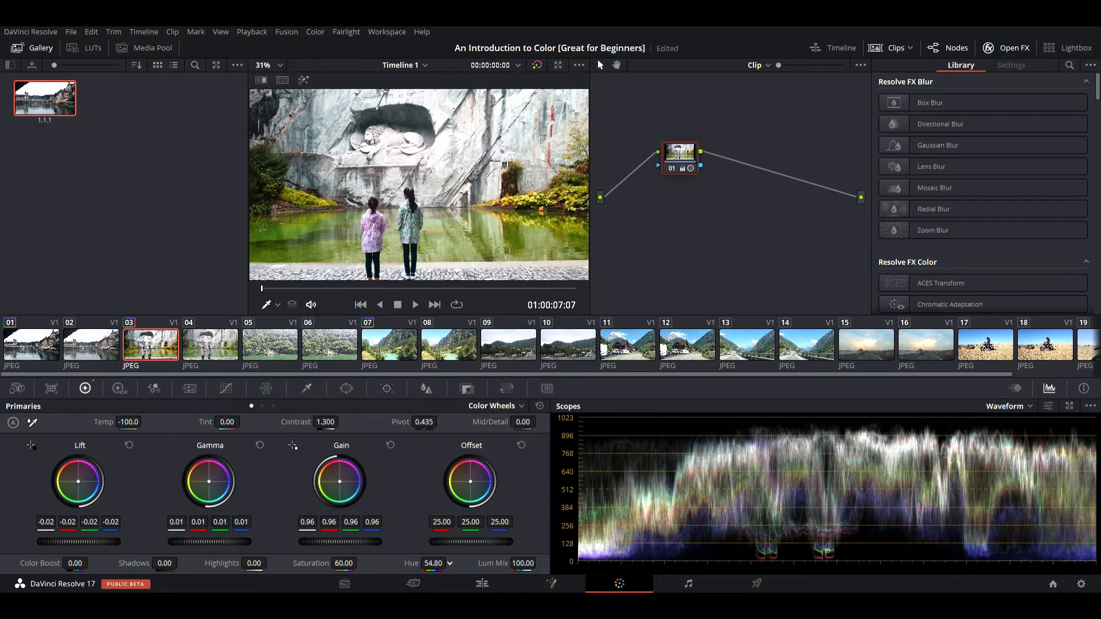
drag(450, 563, 450, 563)
double_click(411, 563)
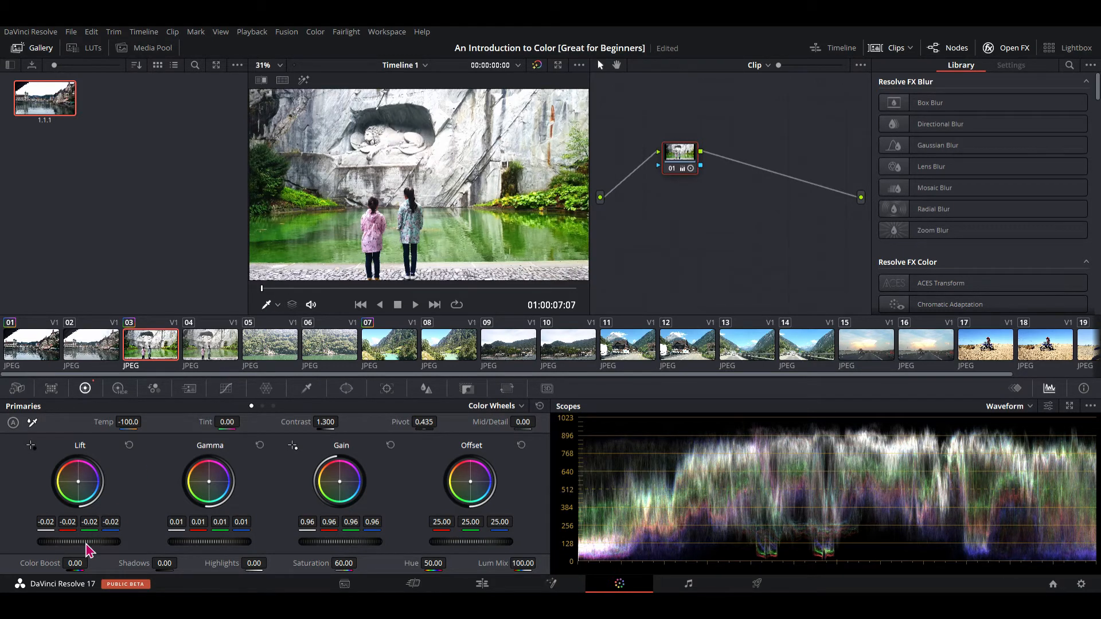
Set clip 03's master Lift to -0.01 and its master Gamma to 0.00.
drag(86, 543, 87, 543)
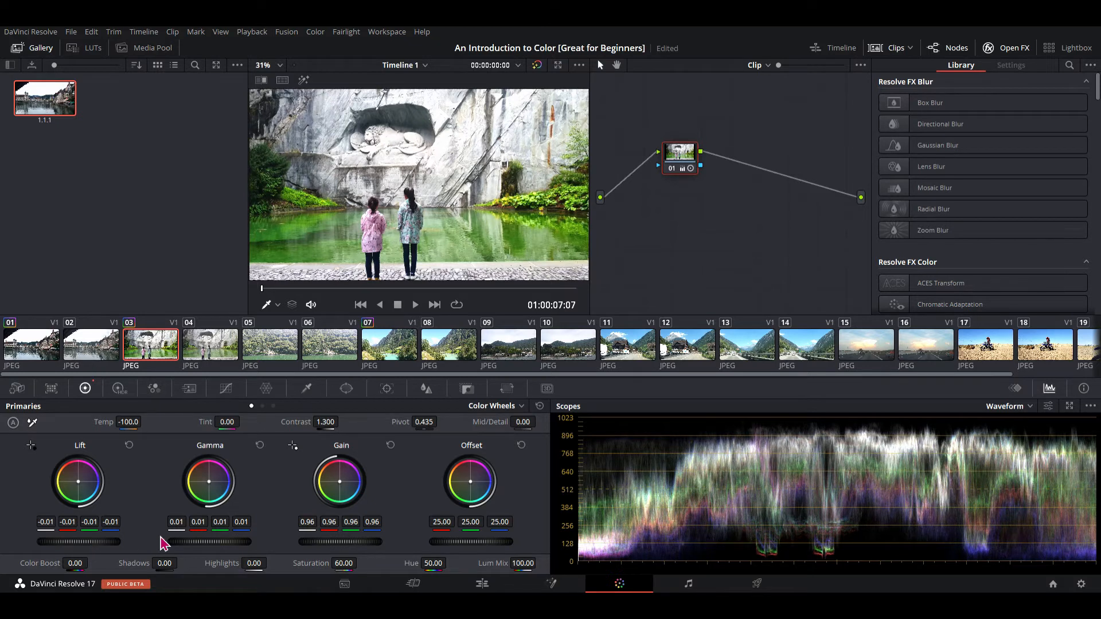
drag(230, 543, 231, 542)
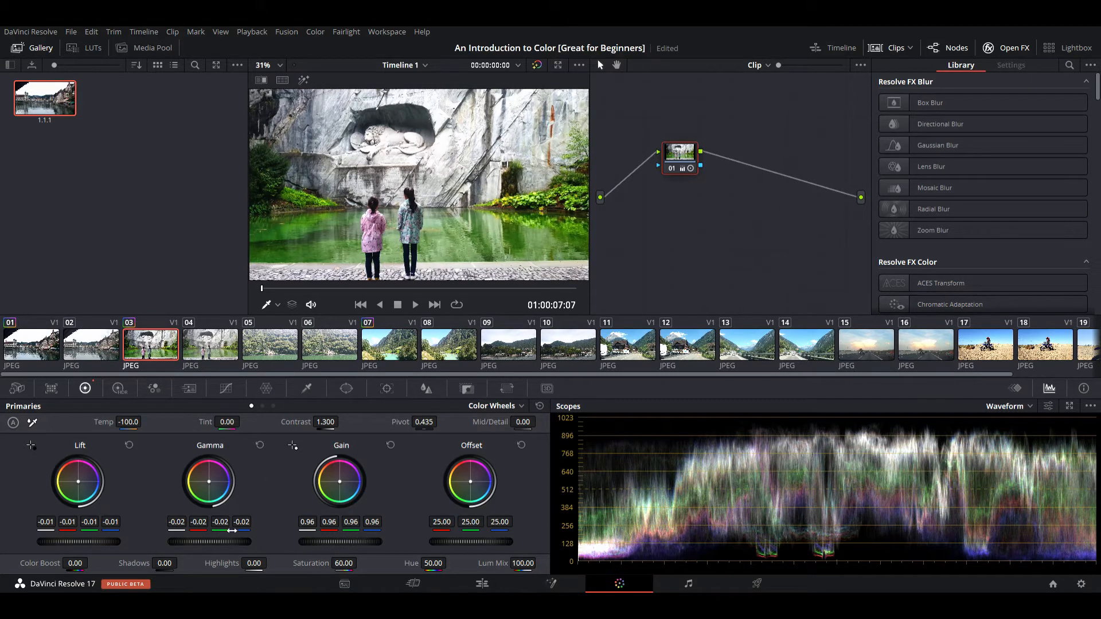
scroll(215, 544, up, 1)
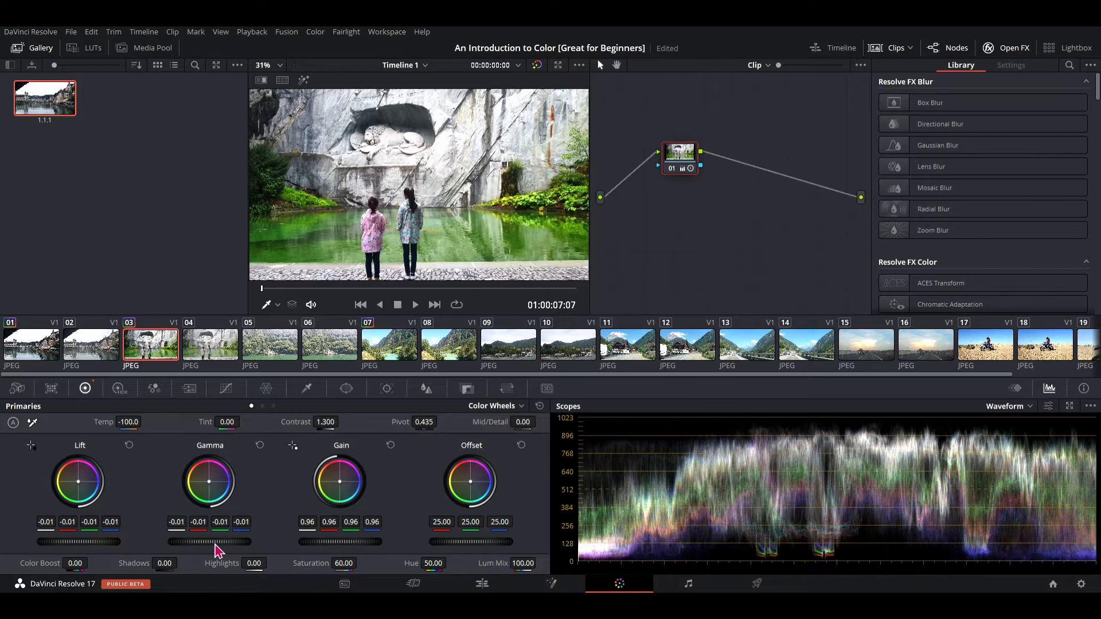
scroll(216, 550, up, 1)
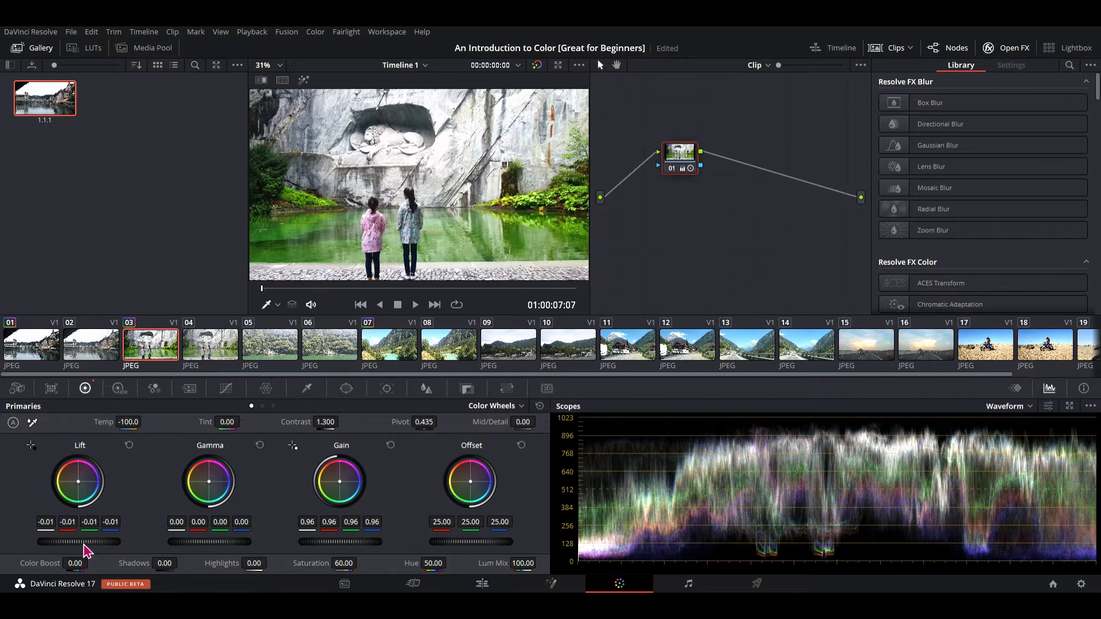
Compare the graded clip 03 with its ungraded copy, clip 04.
click(216, 353)
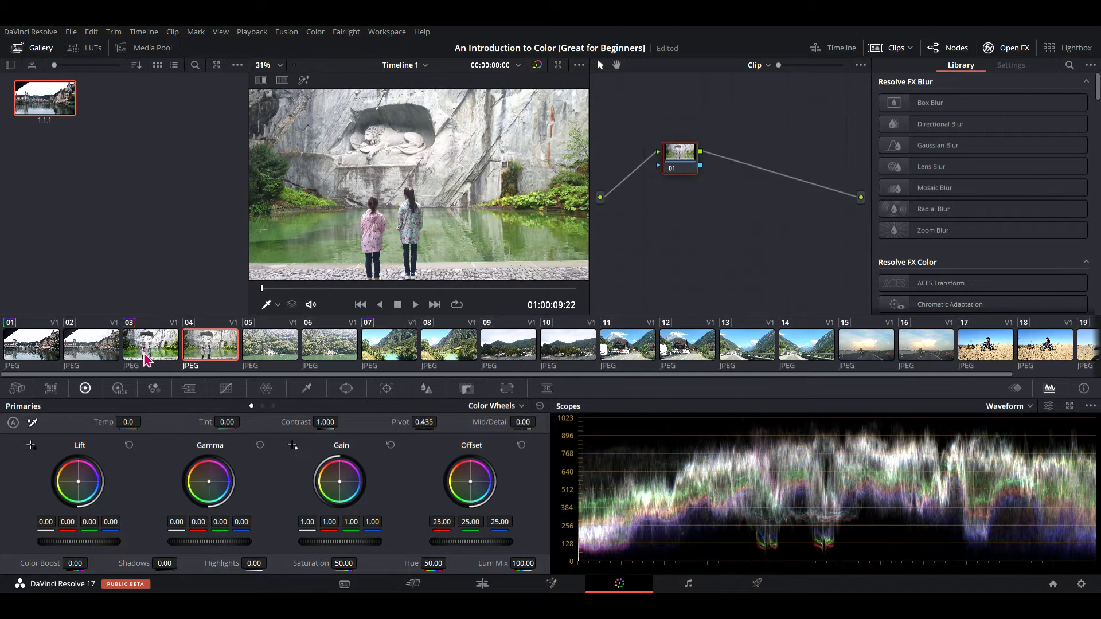
click(148, 359)
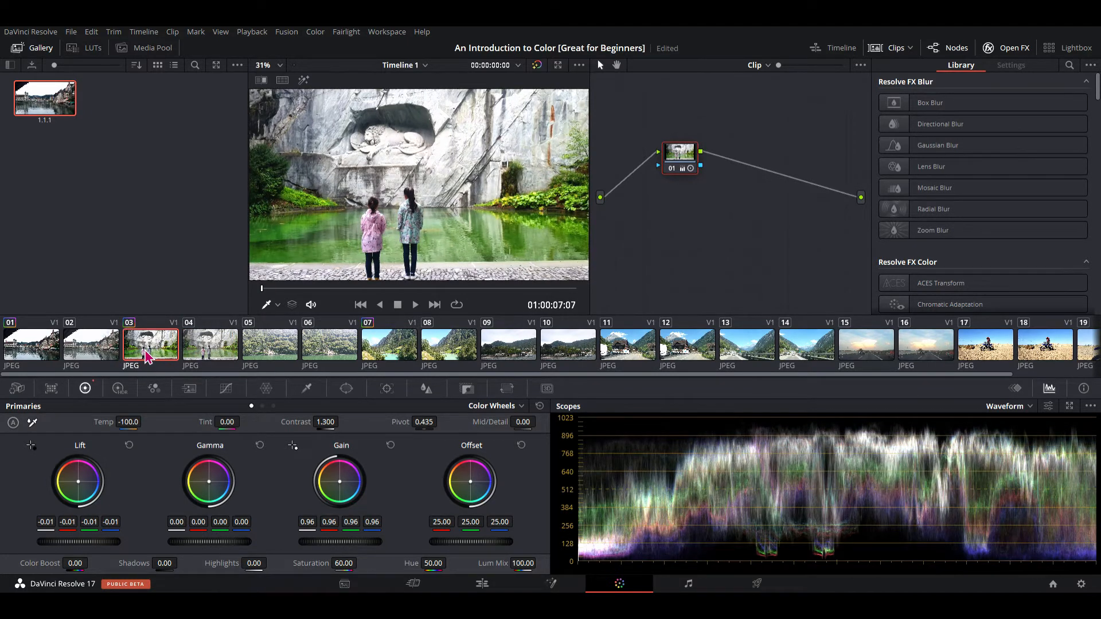
click(208, 355)
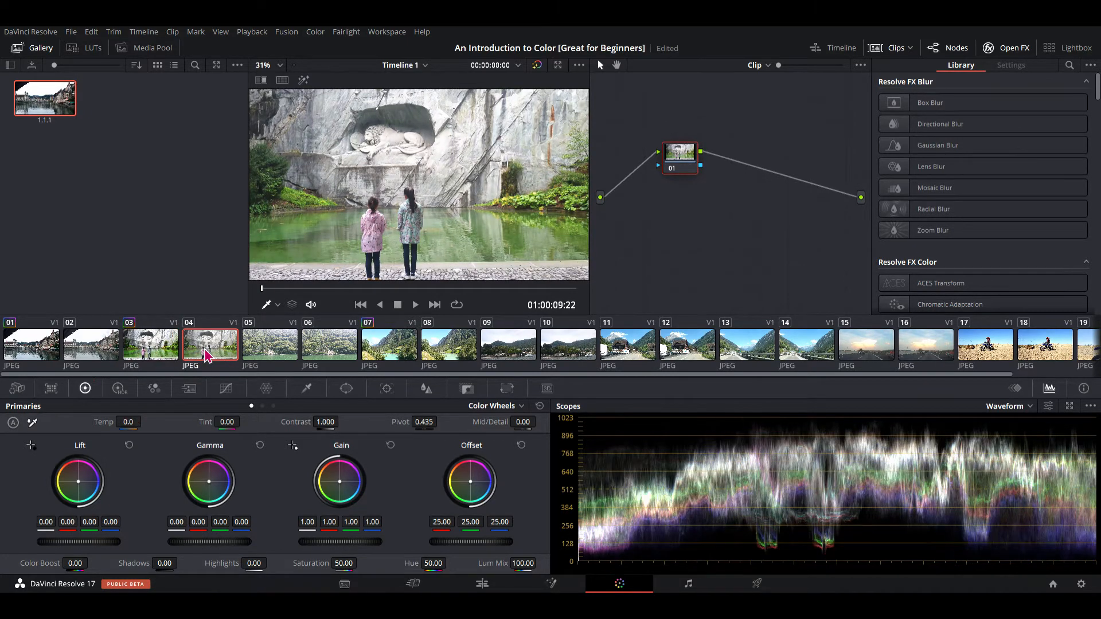
click(160, 354)
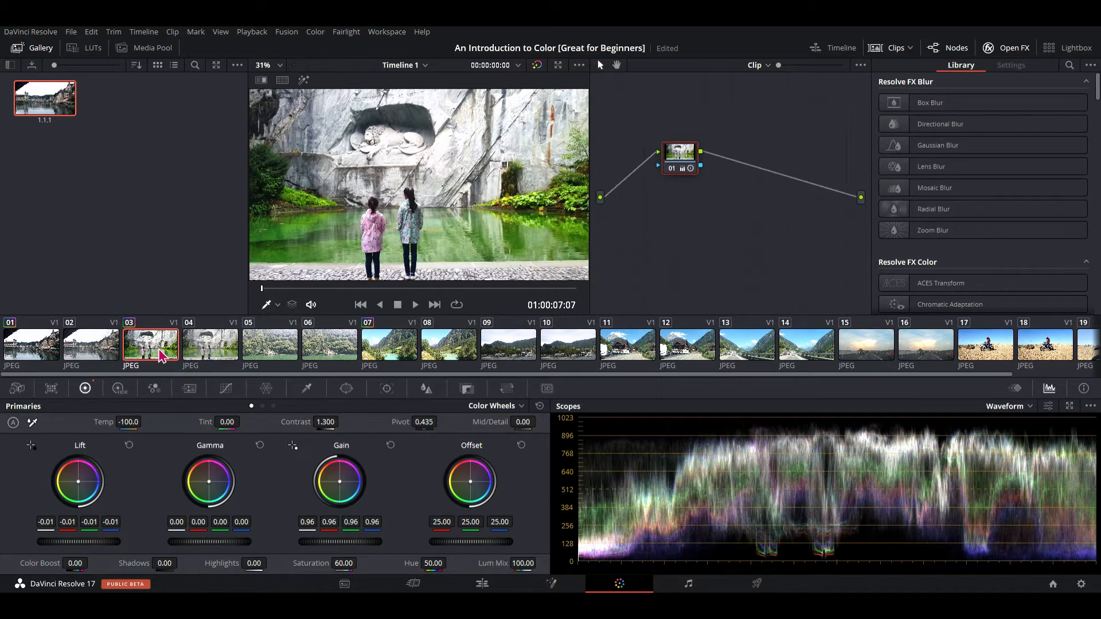
click(206, 353)
click(170, 355)
click(33, 424)
Apply the saved still's grade to clip 05, and try a Pivot of 0.482 before returning it to 0.435.
click(271, 356)
click(272, 360)
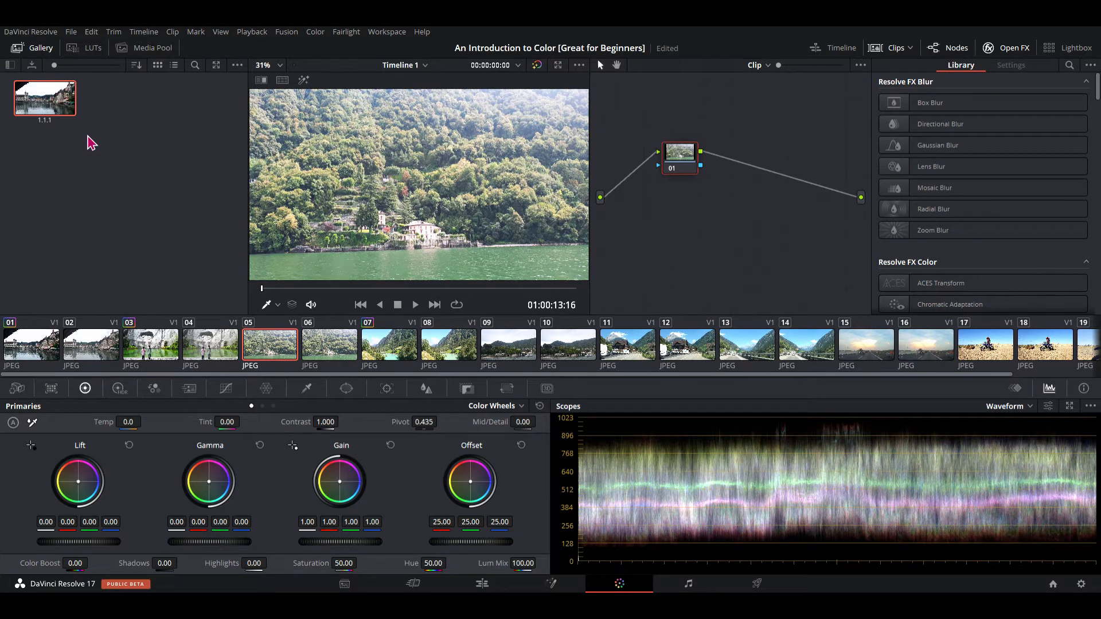
key(ctrl+z)
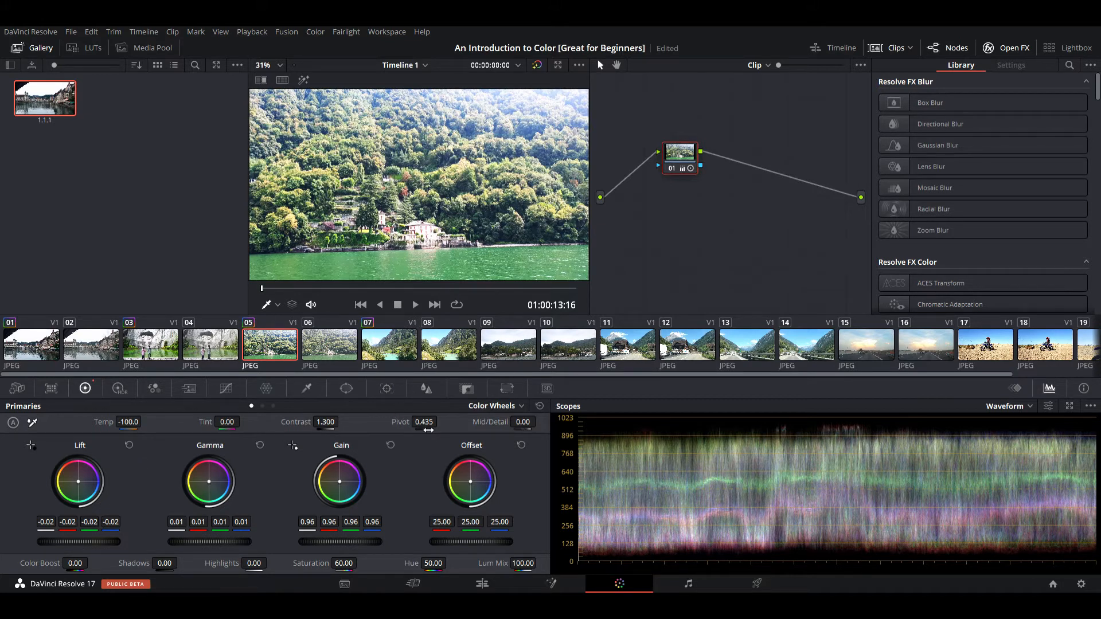
drag(429, 423, 441, 422)
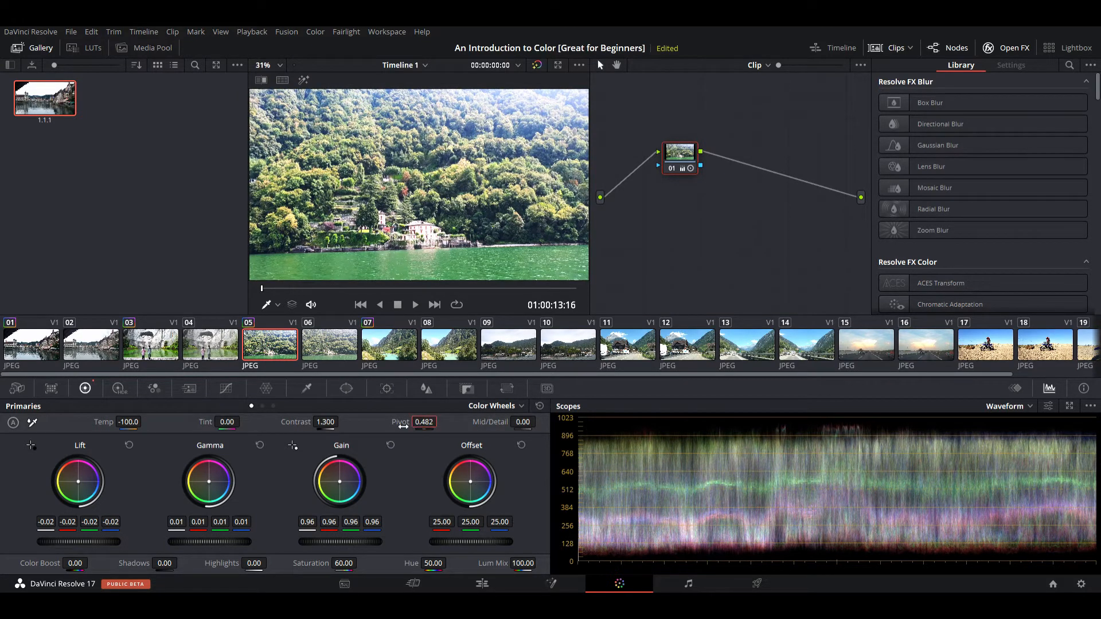
drag(404, 426, 403, 426)
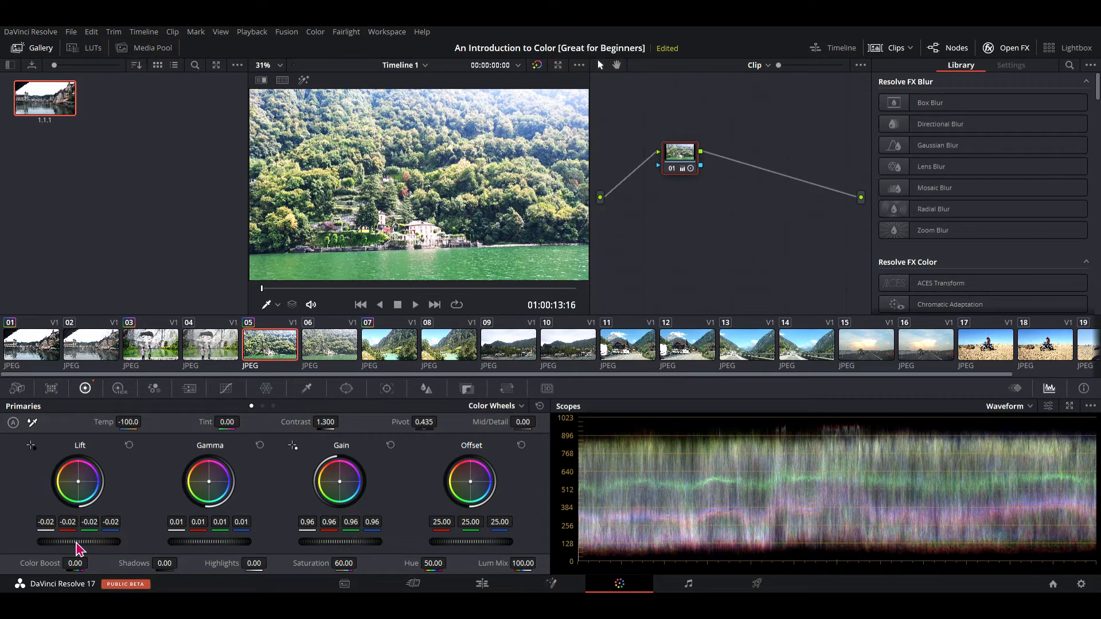
Lower clip 05's master levels to -0.07 for Lift, 0.93 for Gain and 0.00 for Gamma.
drag(77, 545, 72, 545)
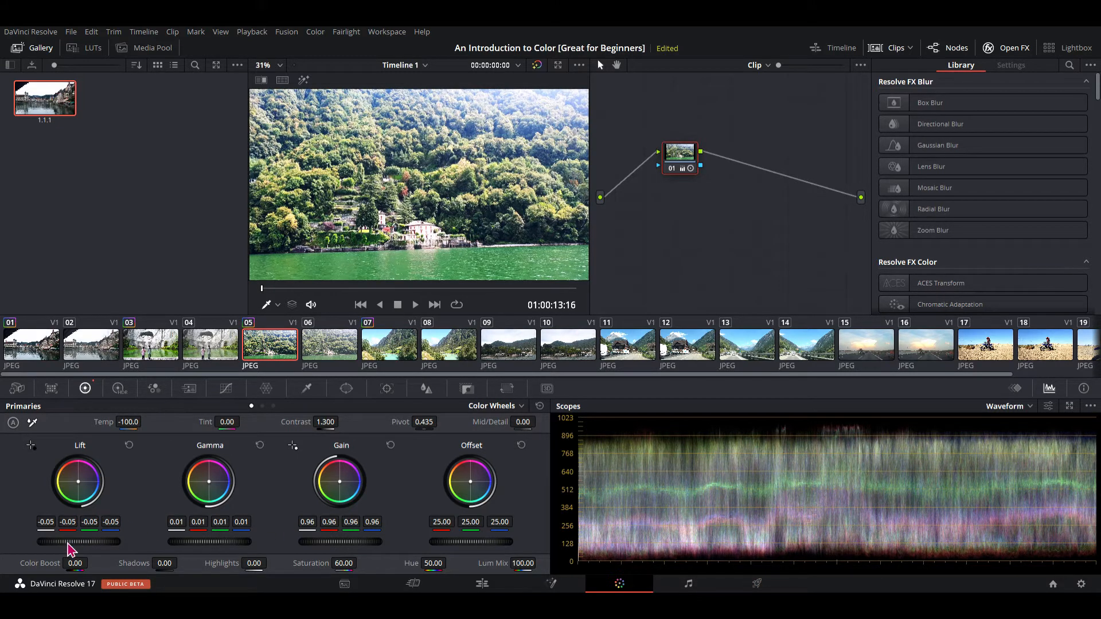
drag(69, 549, 67, 550)
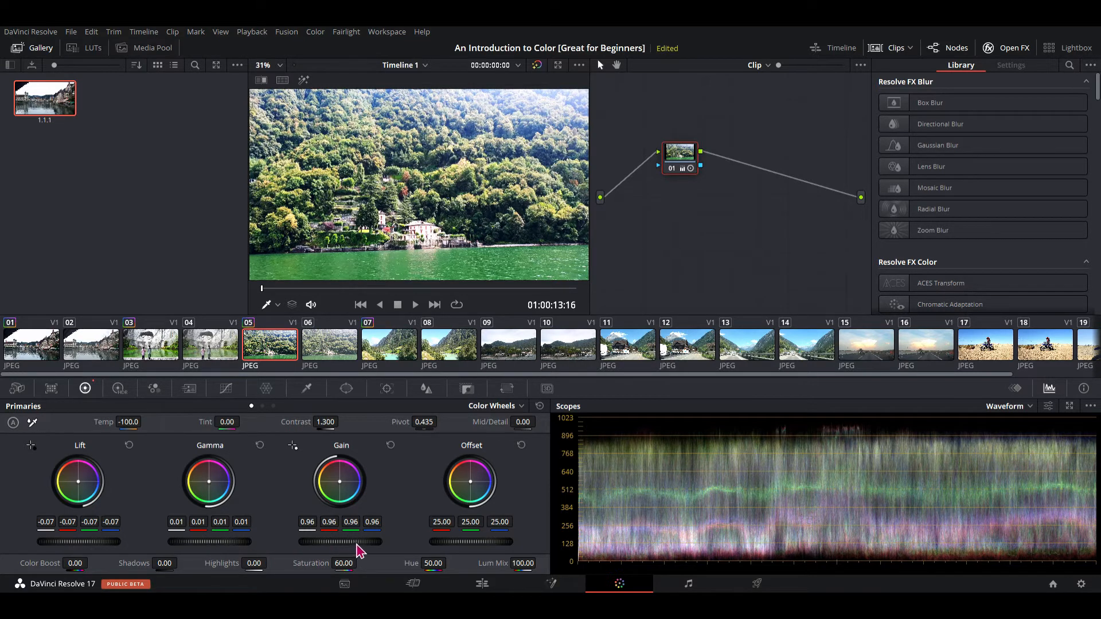
drag(359, 546, 357, 548)
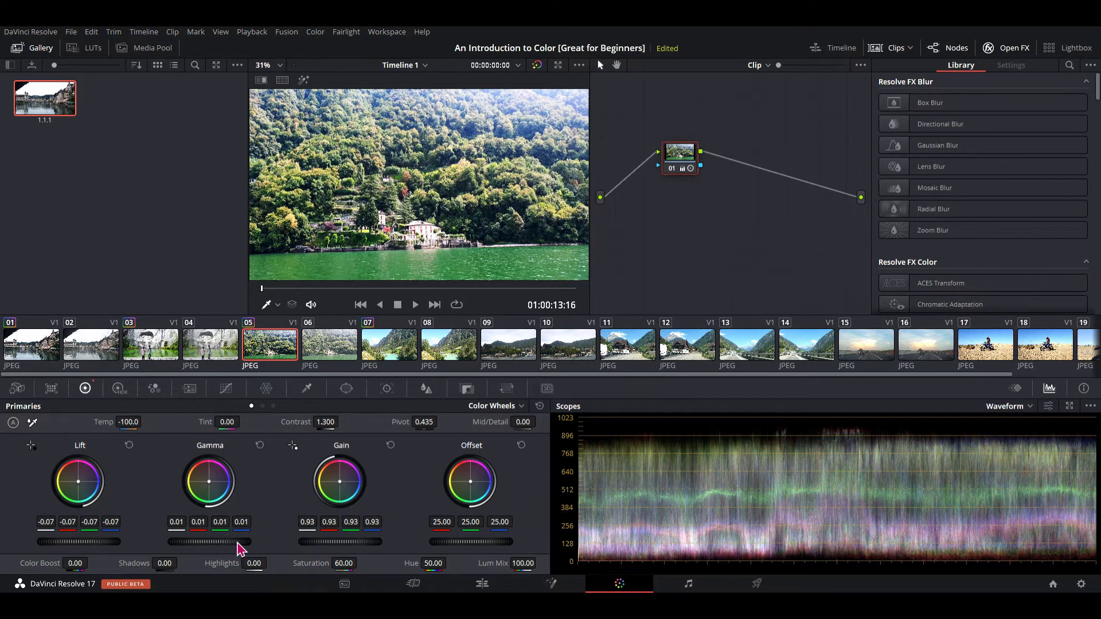
drag(238, 545, 228, 549)
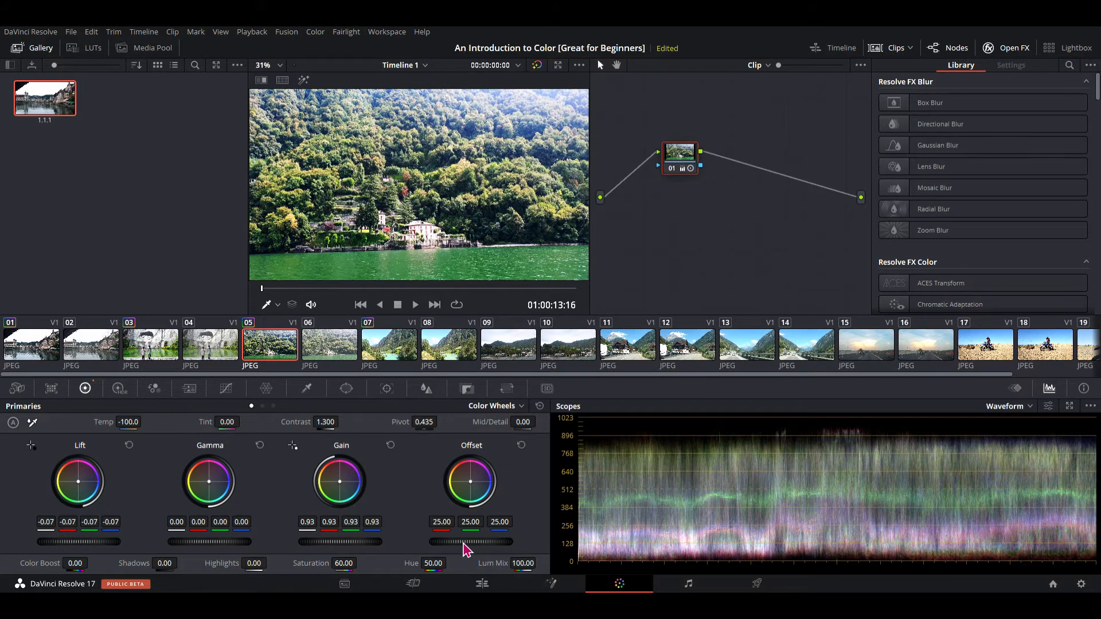
Try a different Offset level and a Pivot of 0.489 on clip 05, returning them to 25.00 and 0.435.
drag(464, 549, 468, 549)
click(521, 446)
drag(425, 425, 440, 421)
drag(441, 422, 440, 422)
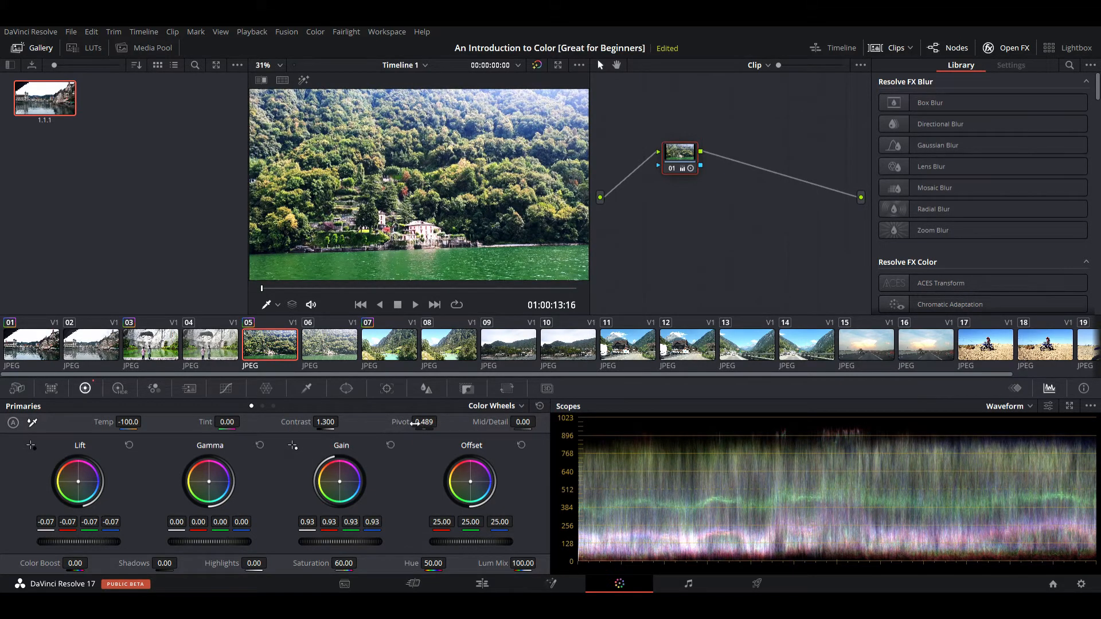
drag(425, 422, 405, 431)
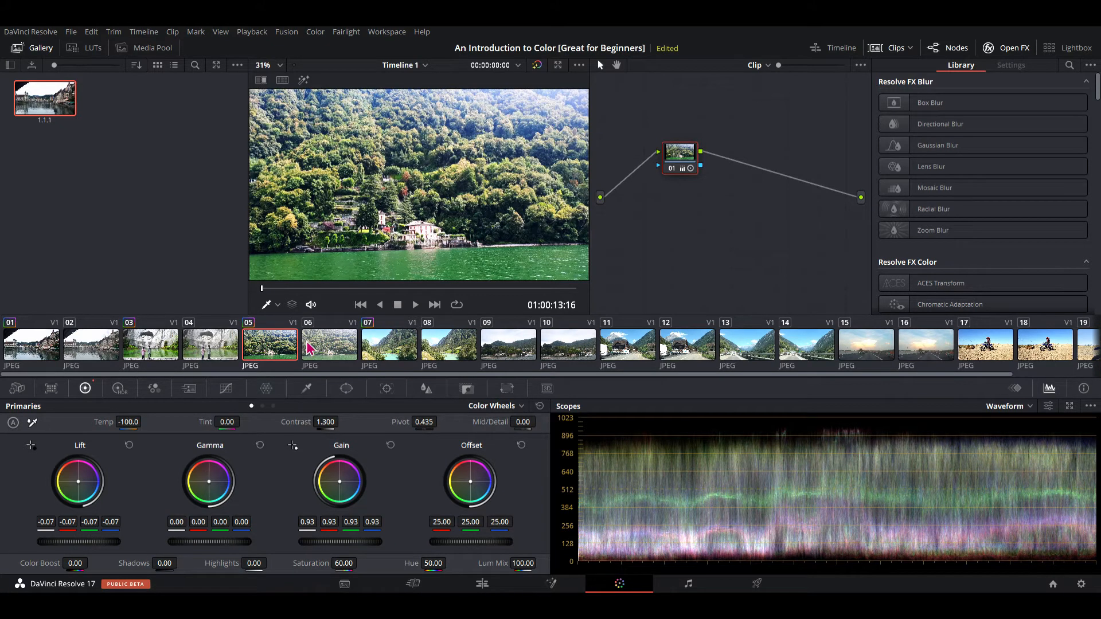
Compare the graded clip 05 with its ungraded copy, clip 06.
click(328, 349)
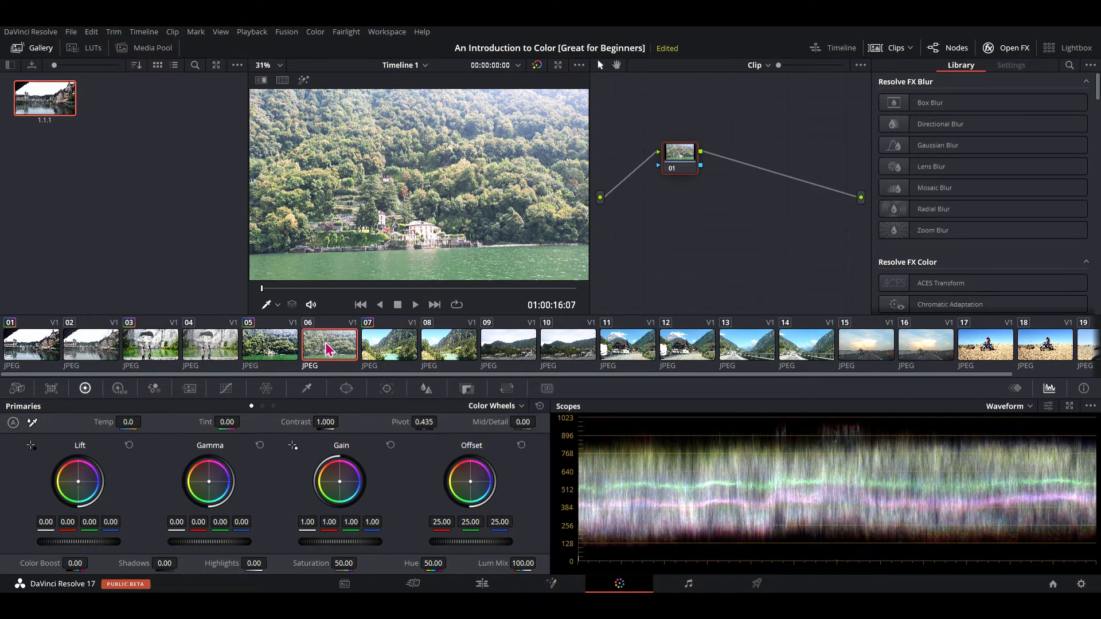
click(290, 350)
click(344, 350)
click(269, 351)
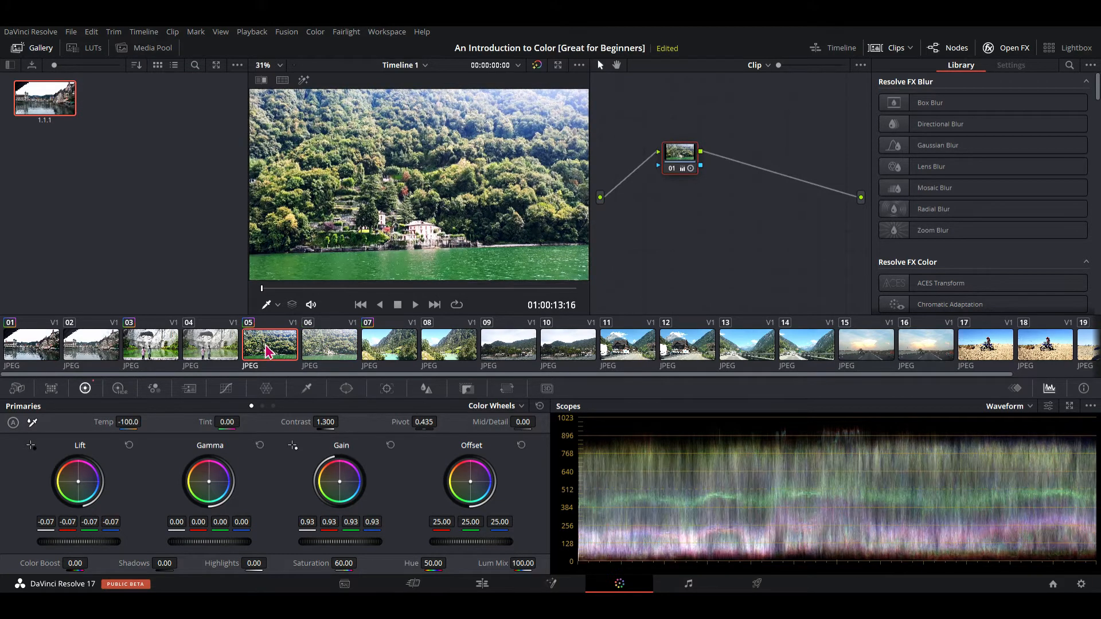
Compare the graded clip 05 with clip 06 again, and view clips 07, 08 and 09 against each other.
click(330, 343)
click(280, 351)
click(333, 344)
click(274, 352)
click(515, 346)
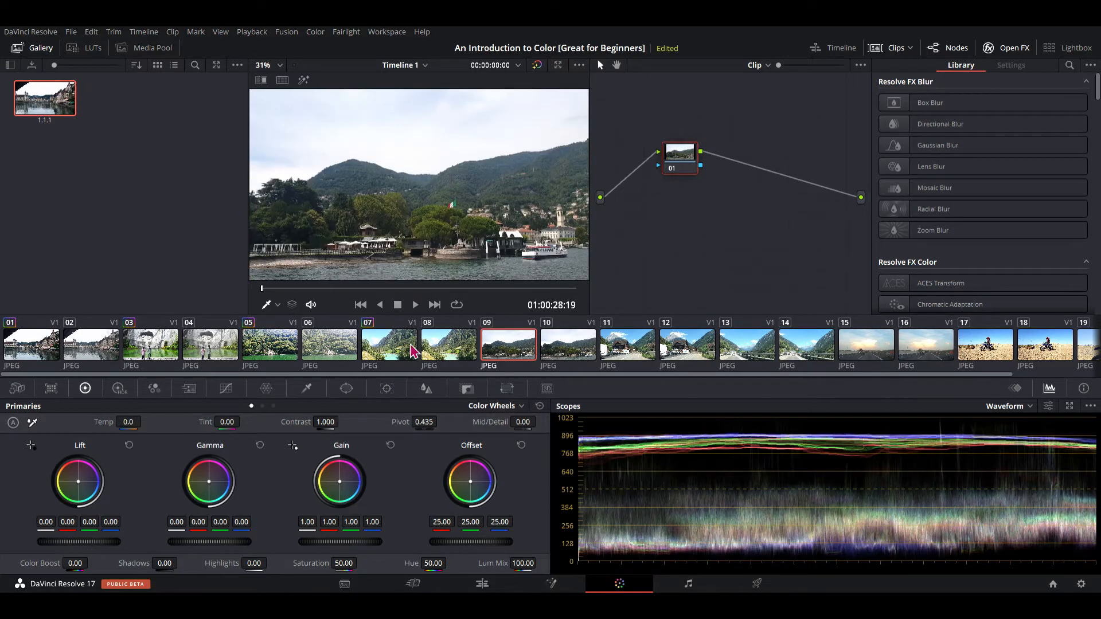
click(386, 353)
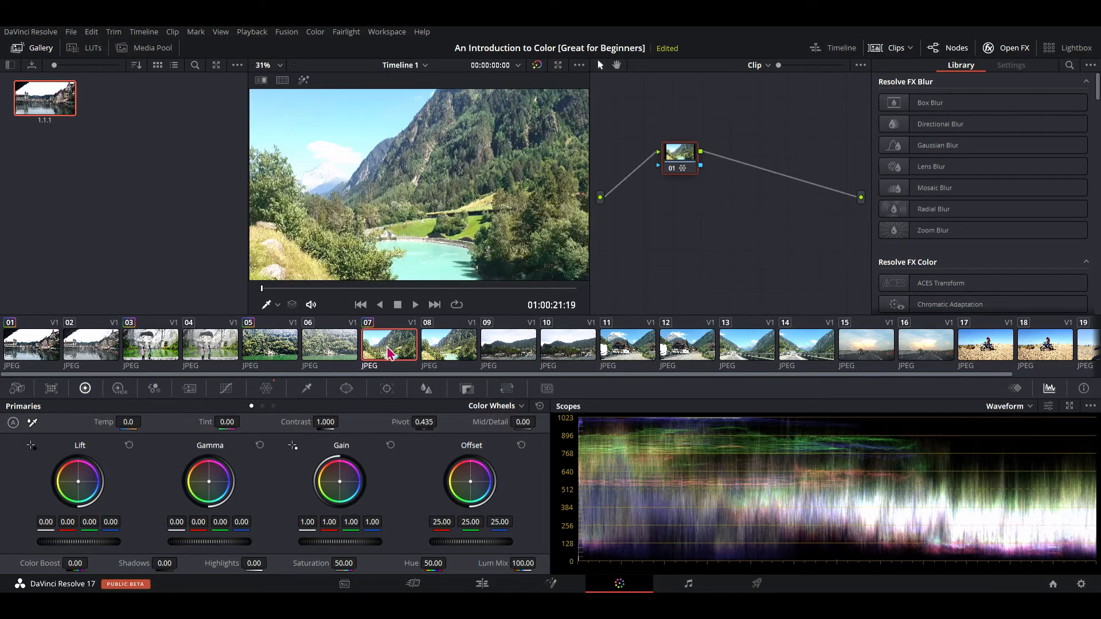
click(438, 353)
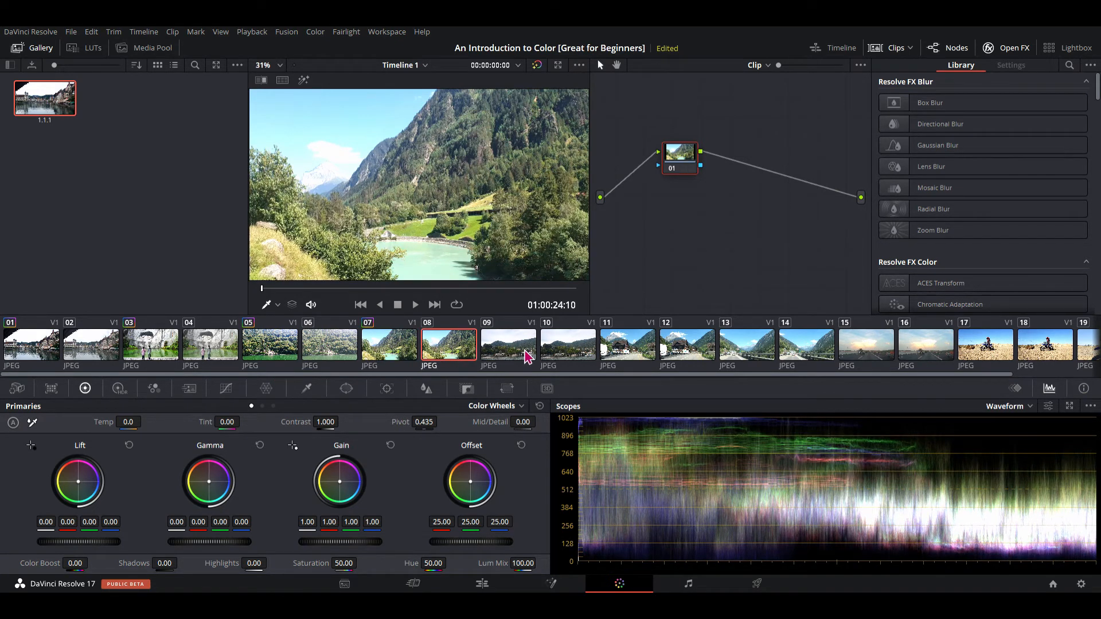
click(372, 350)
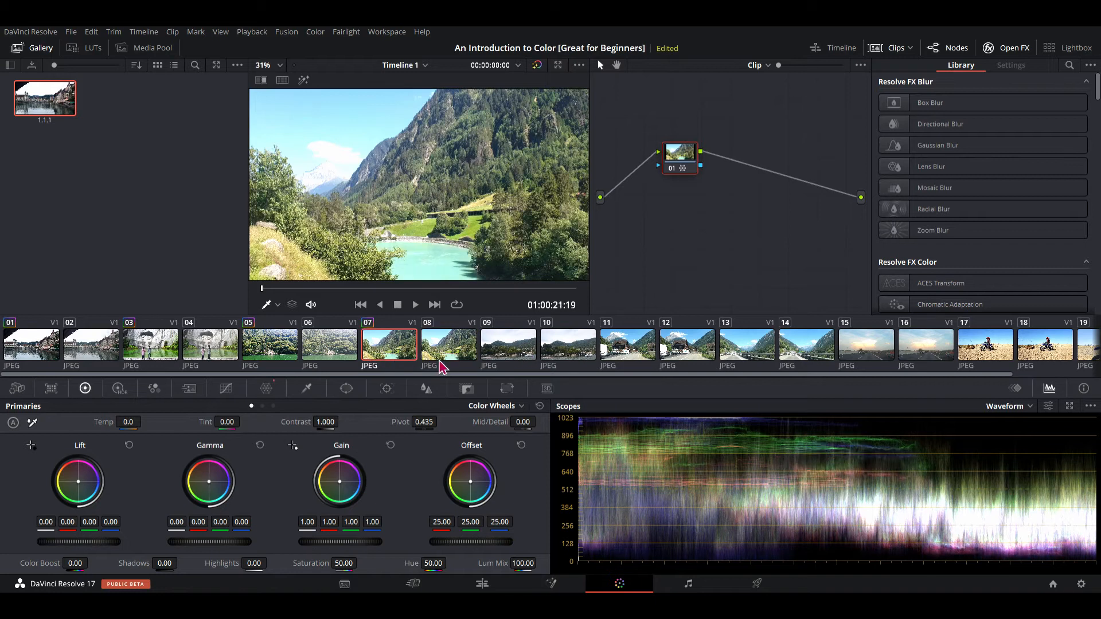
click(512, 354)
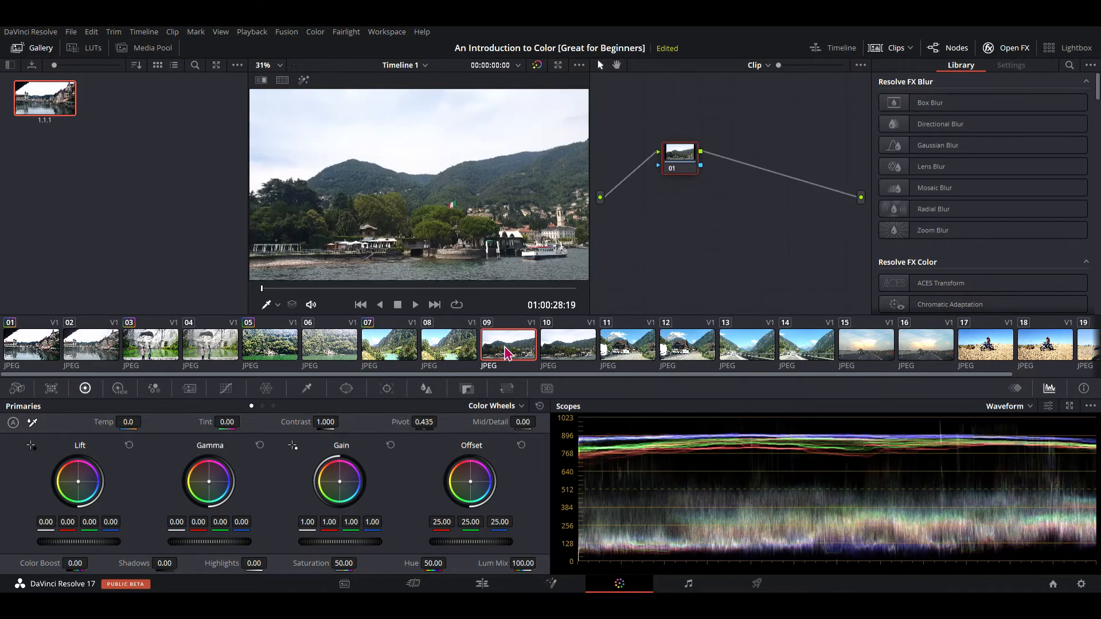
click(386, 347)
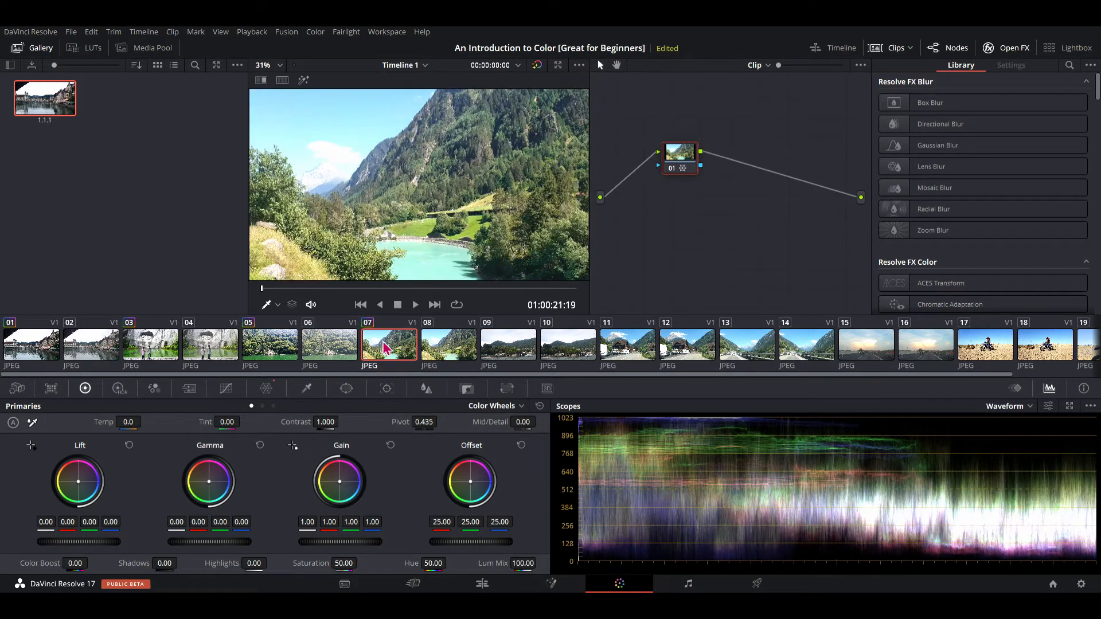
click(510, 344)
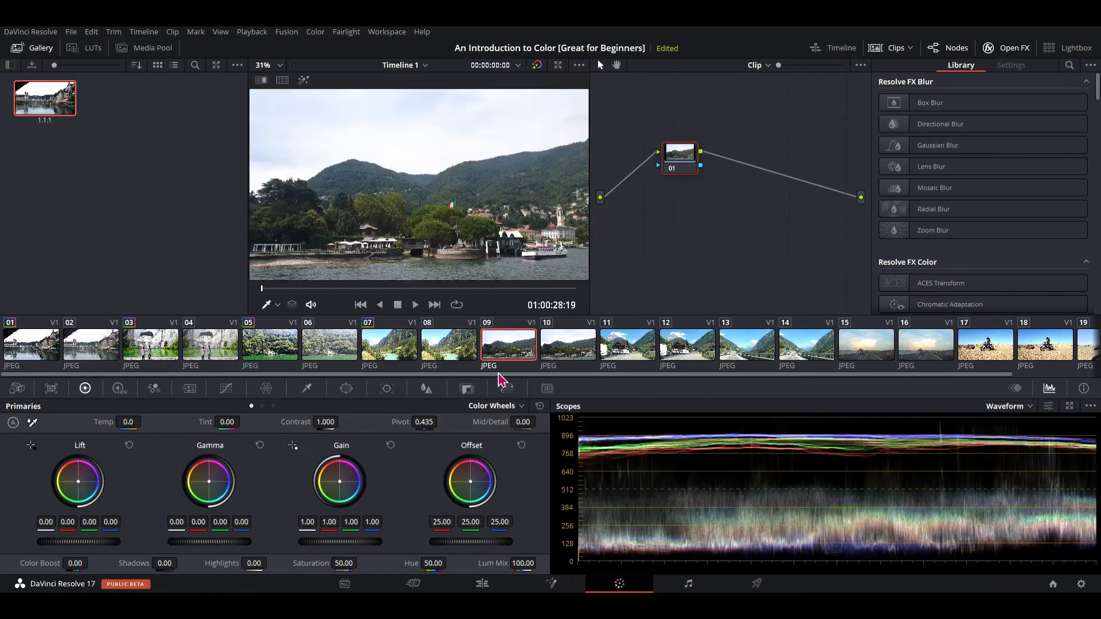
Reset the Color Warper adjustments on clip 07.
click(388, 354)
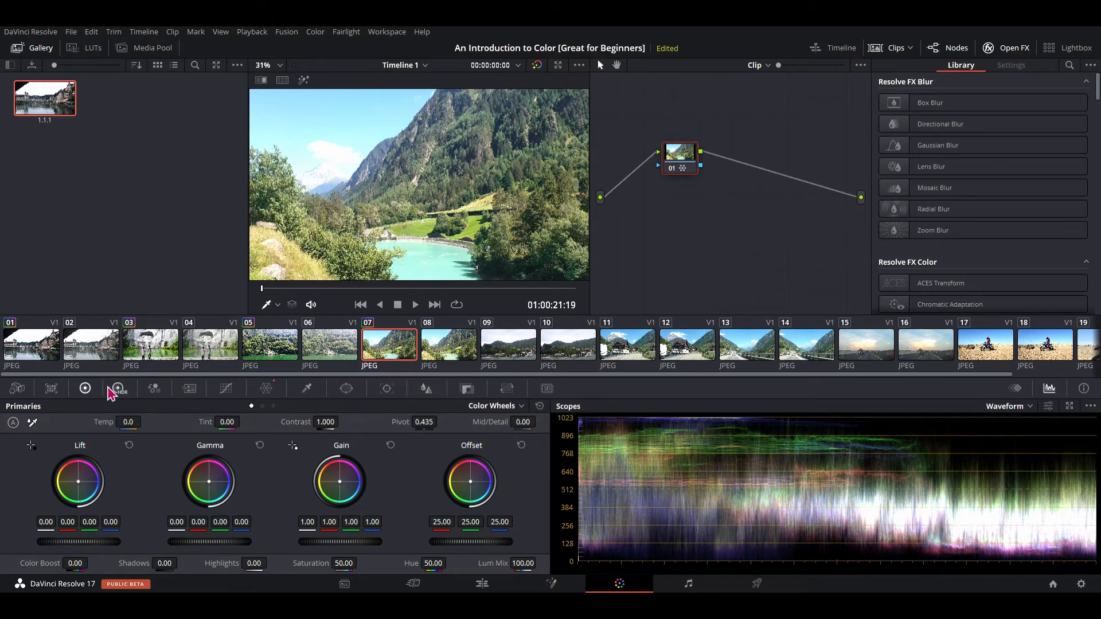
click(266, 388)
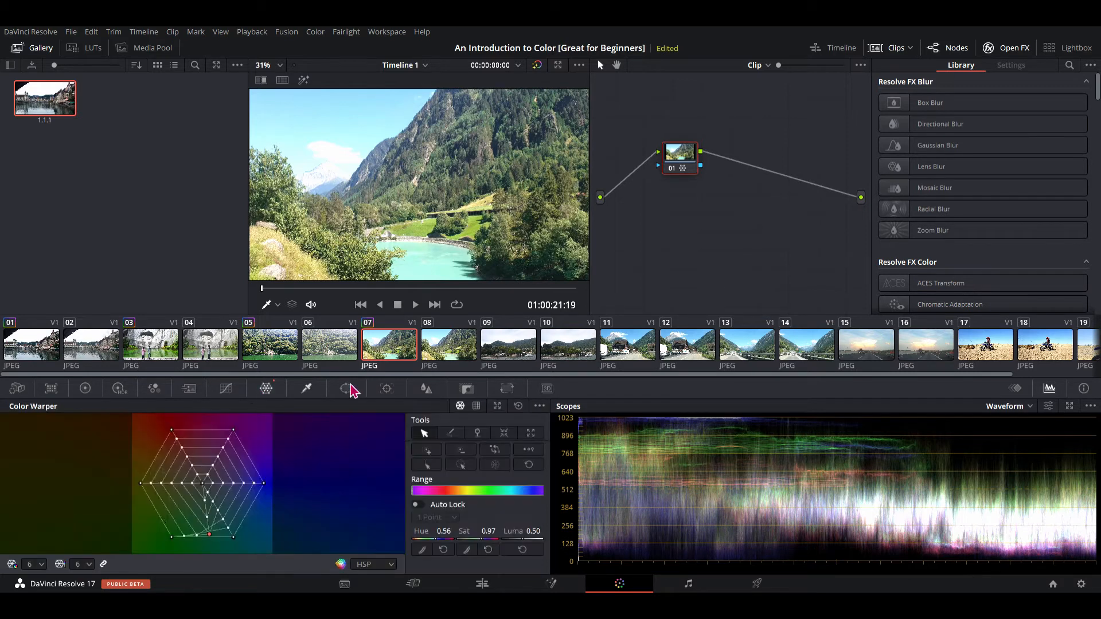
click(518, 406)
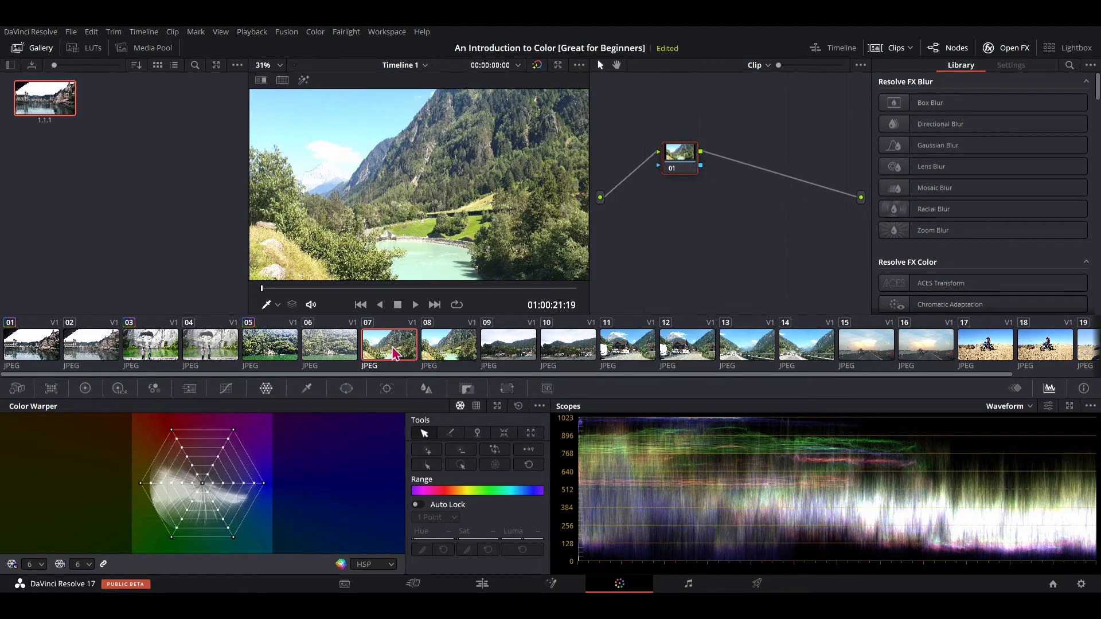
Apply the saved still's grade to clip 09, working with its primary color wheels.
click(502, 348)
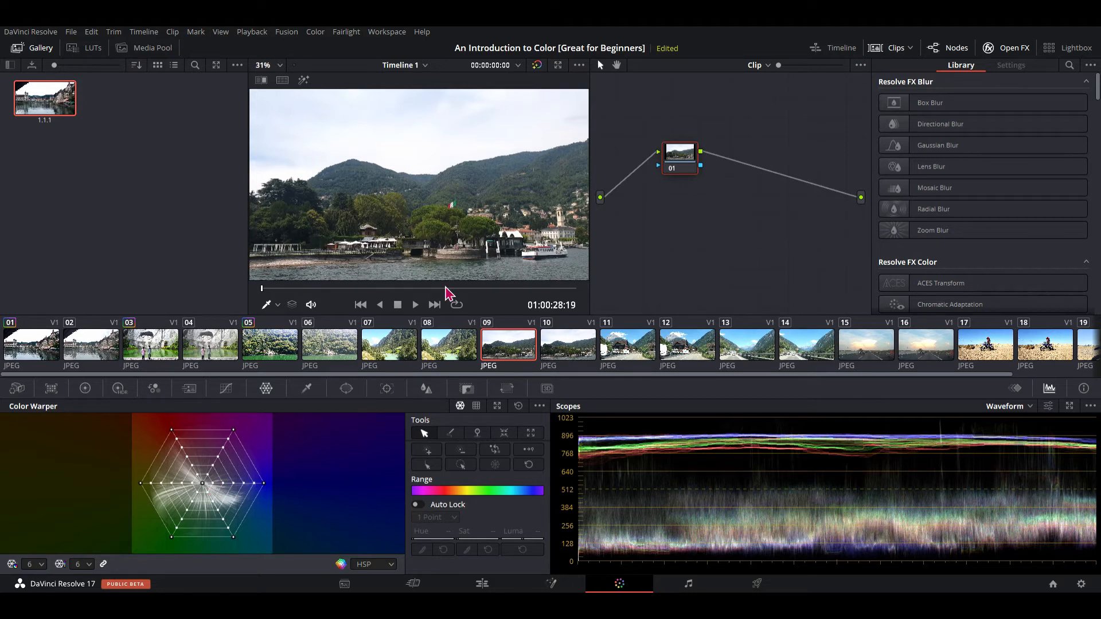
click(85, 390)
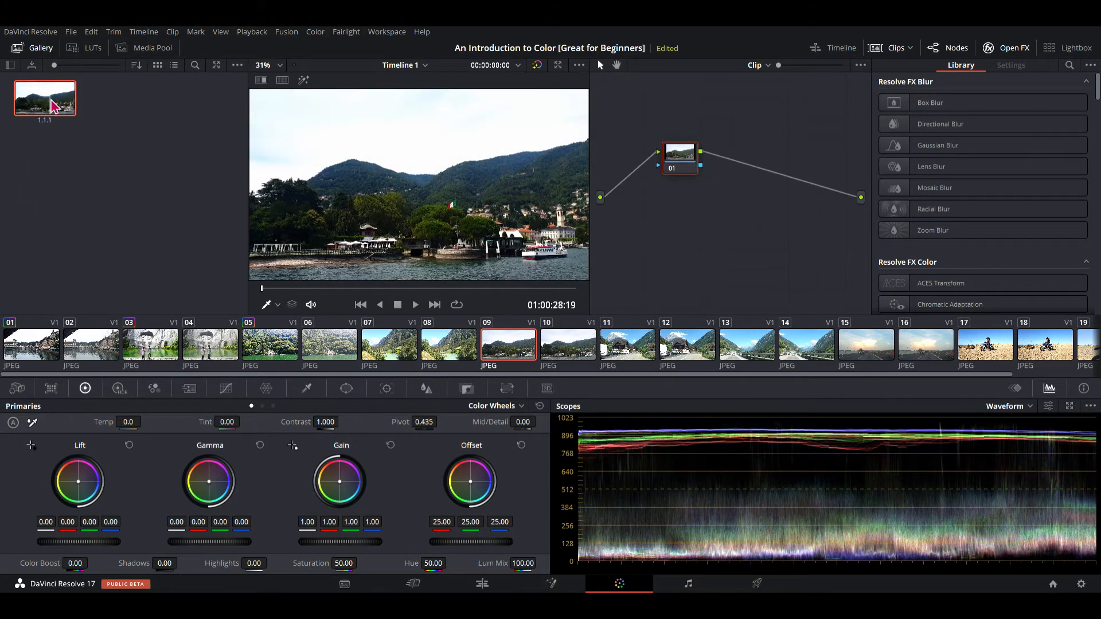
middle_click(83, 138)
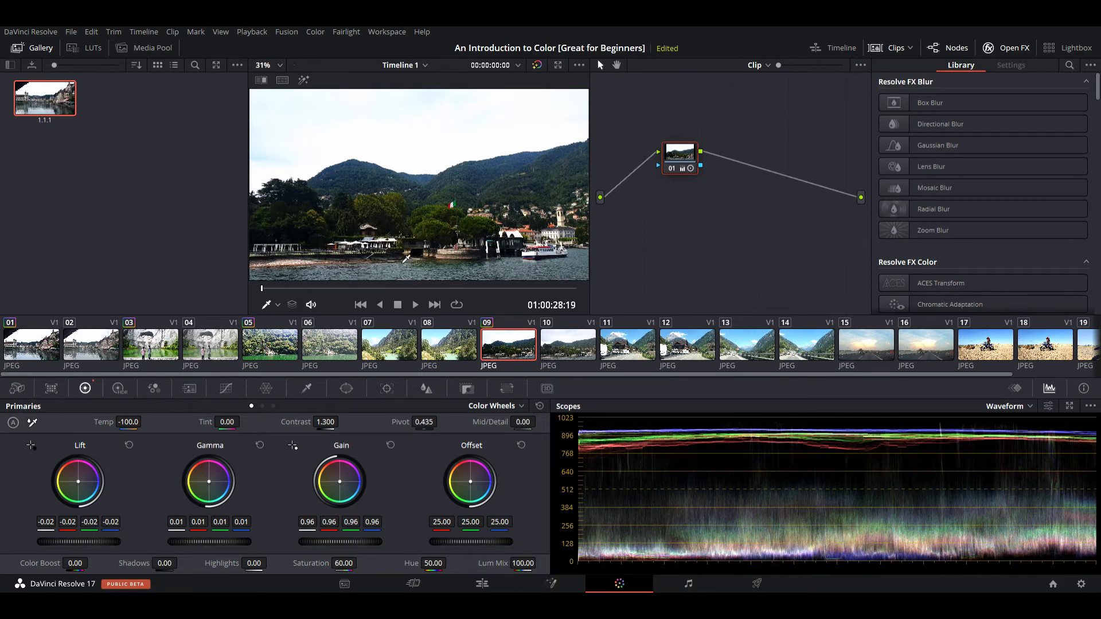
Reset clip 09's color temperature and set it to 50.
scroll(459, 255, up, 4)
scroll(459, 256, up, 3)
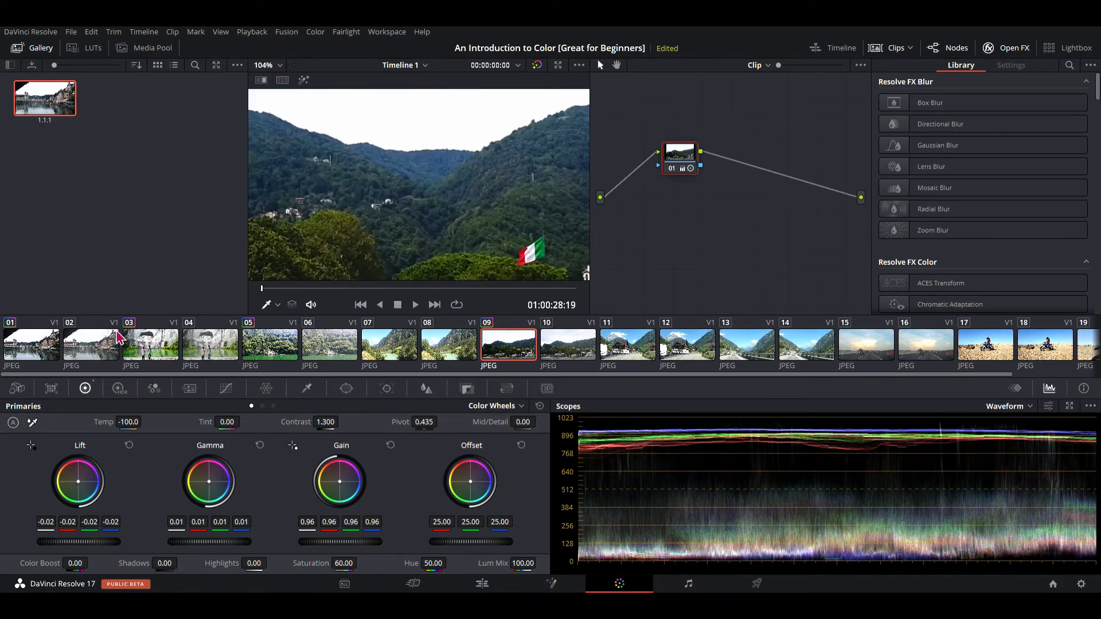
click(32, 423)
double_click(105, 425)
click(32, 427)
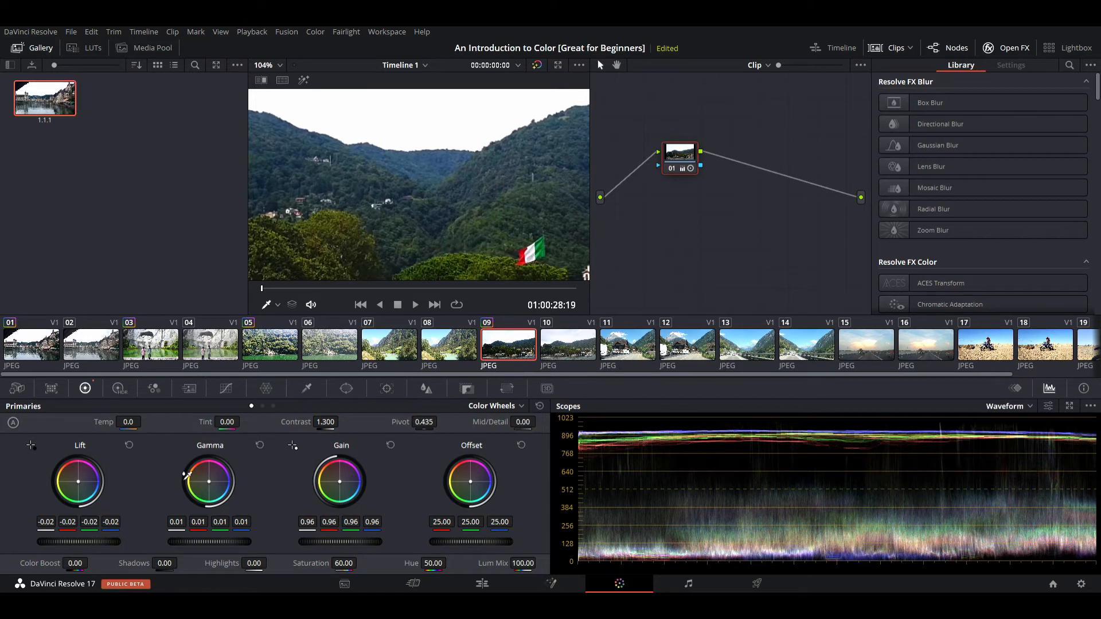
double_click(139, 427)
text(50)
key(Return)
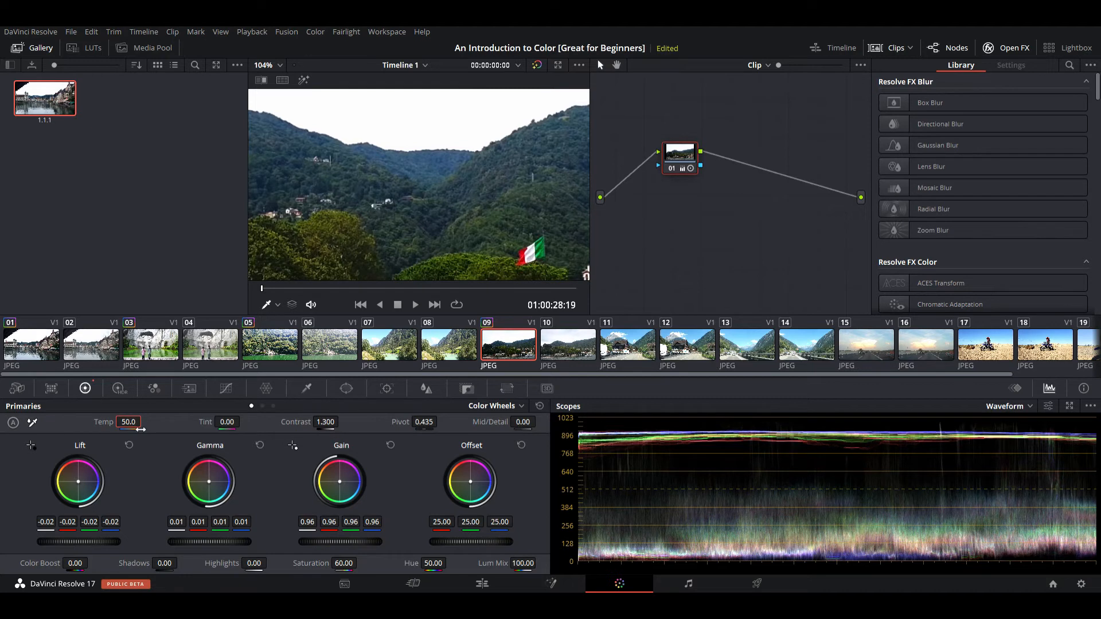
Inspect the RGB values of the flag and scenery in clip 09 with the white balance picker, and leave the picker.
click(32, 425)
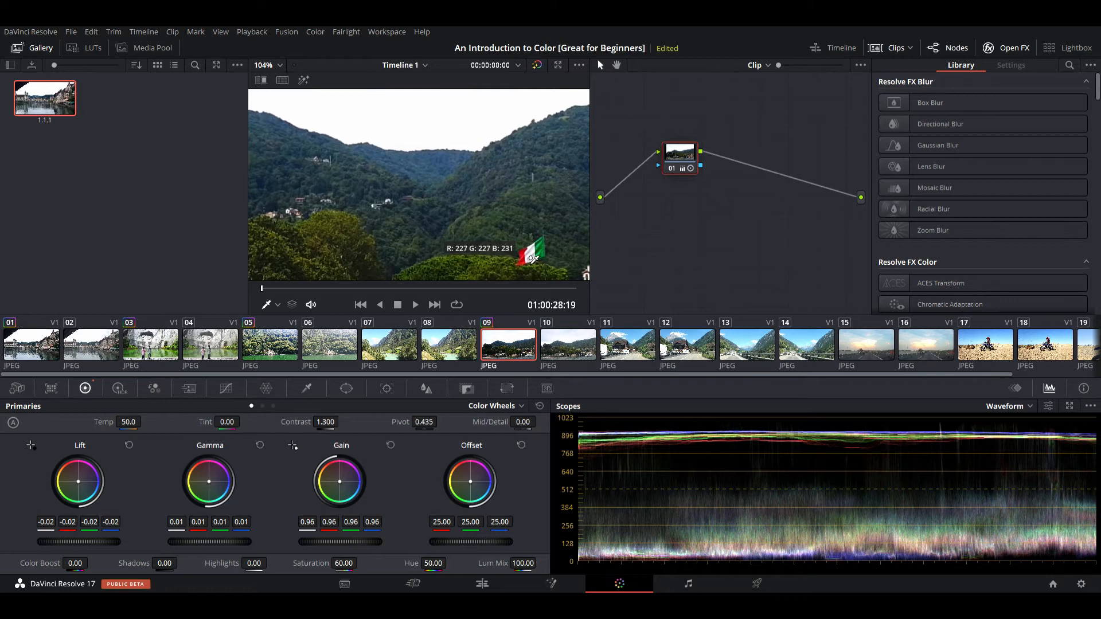
scroll(465, 200, down, 3)
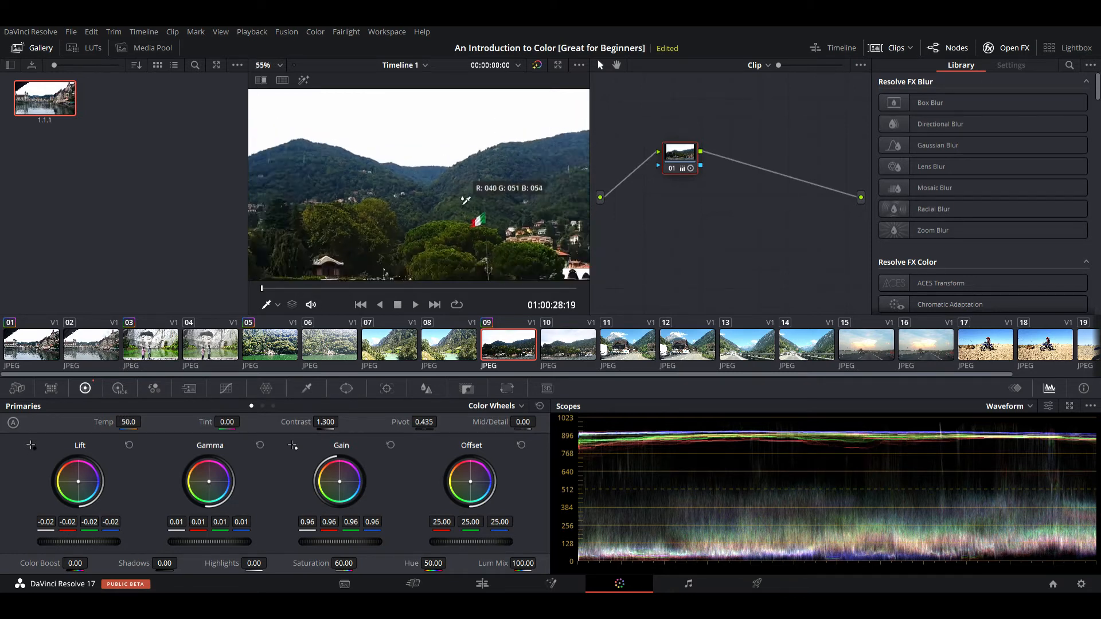
scroll(466, 200, down, 2)
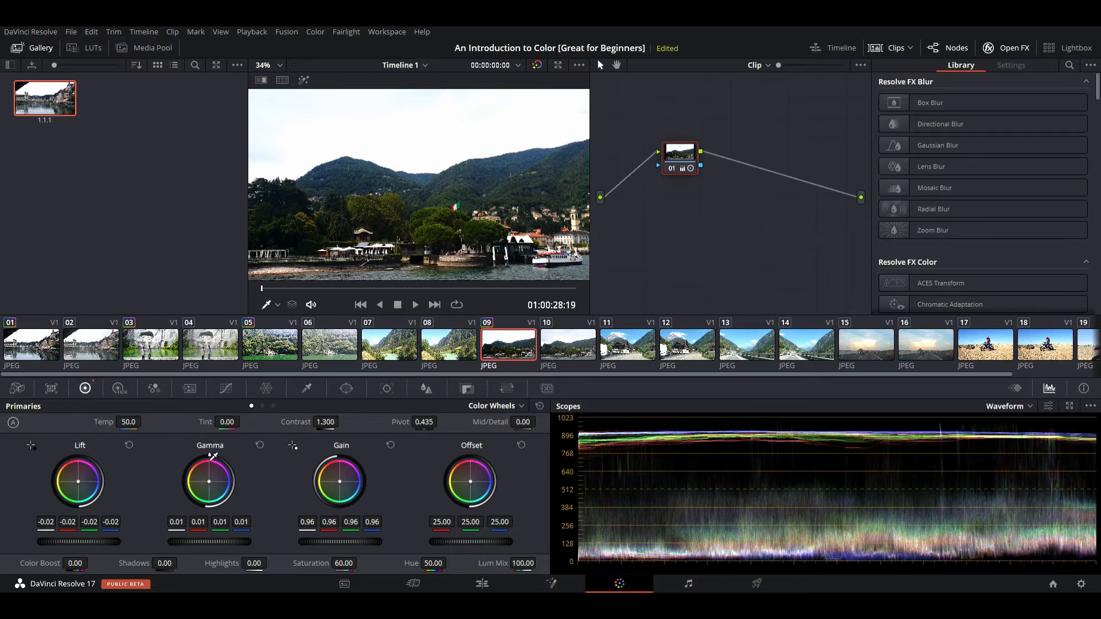
scroll(440, 210, down, 2)
scroll(439, 214, up, 1)
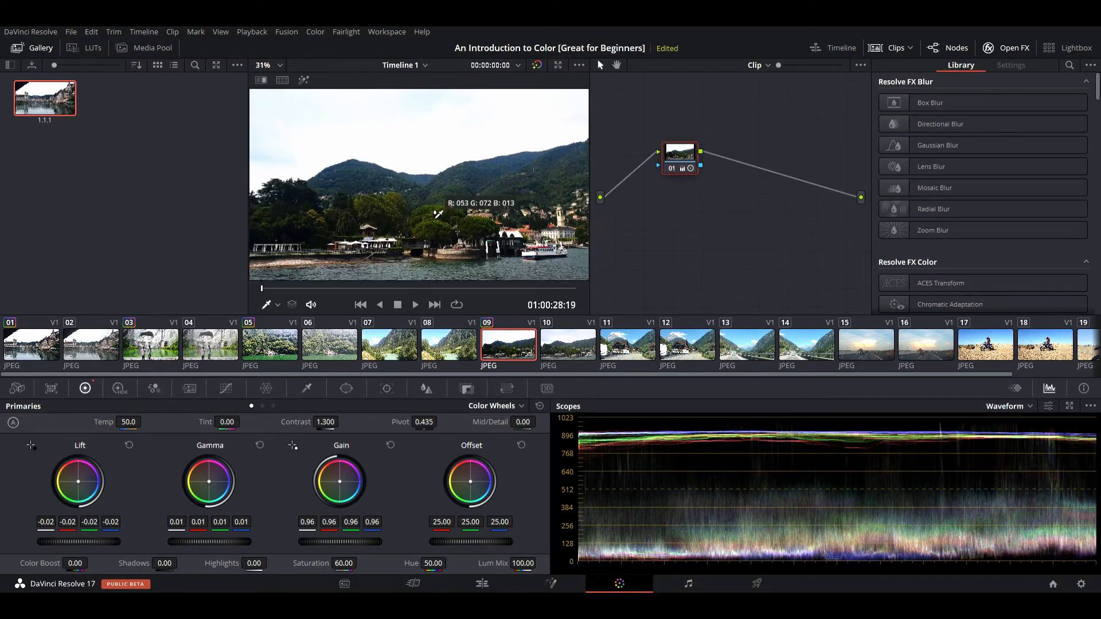
scroll(439, 214, up, 1)
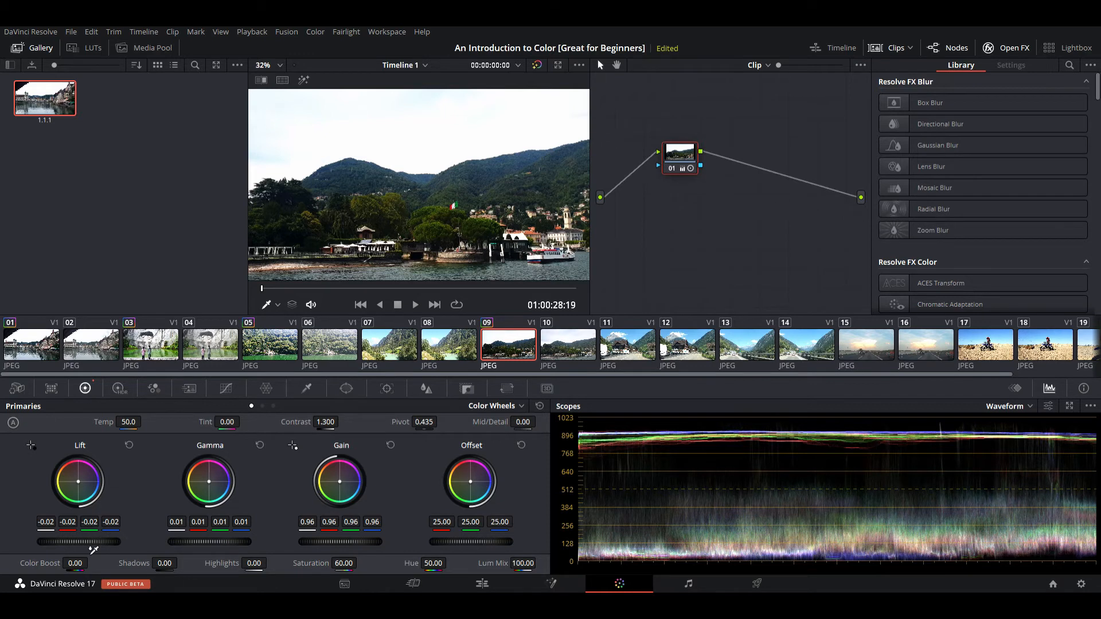
click(16, 491)
Adjust clip 09's master levels to 0.07 for Gamma, 0.93 for Gain, 21.50 for Offset and -0.02 for Lift.
scroll(206, 547, up, 6)
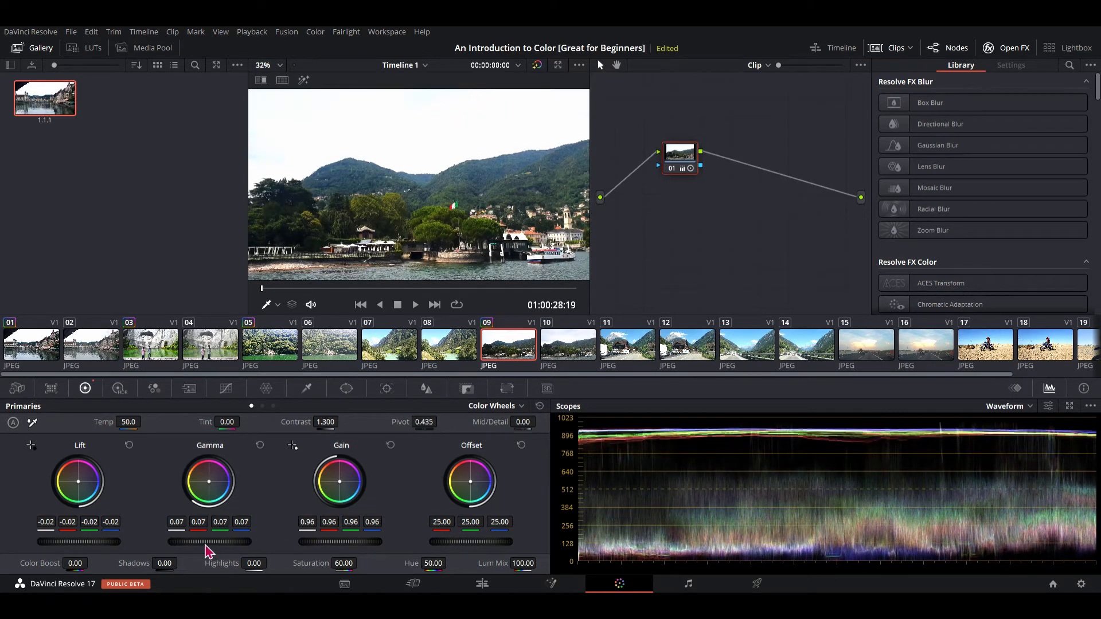
scroll(206, 550, down, 1)
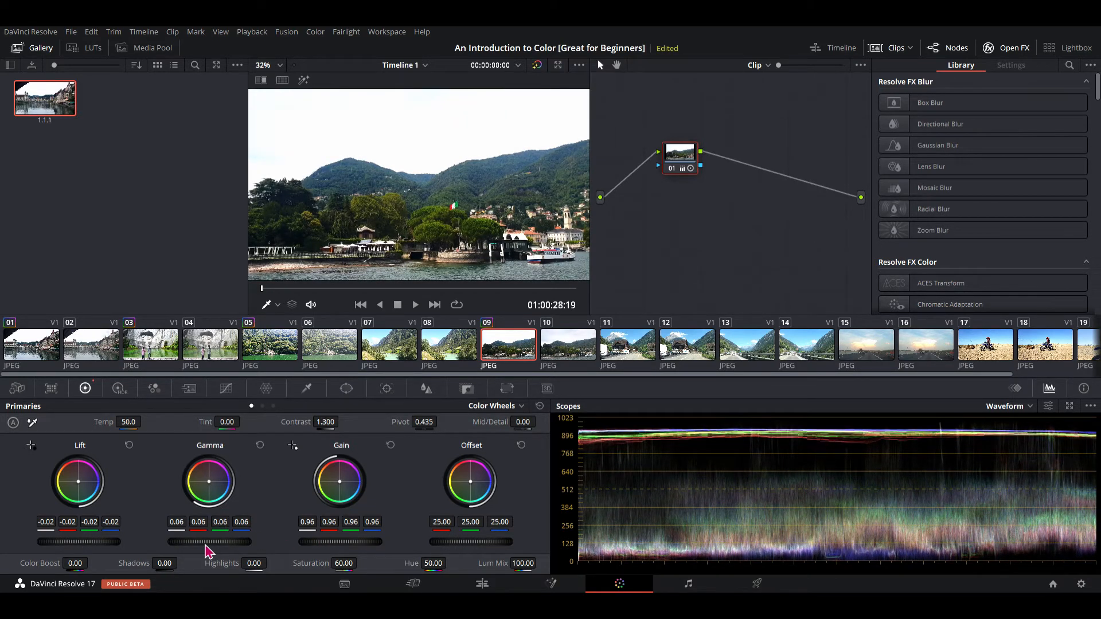
scroll(207, 552, up, 1)
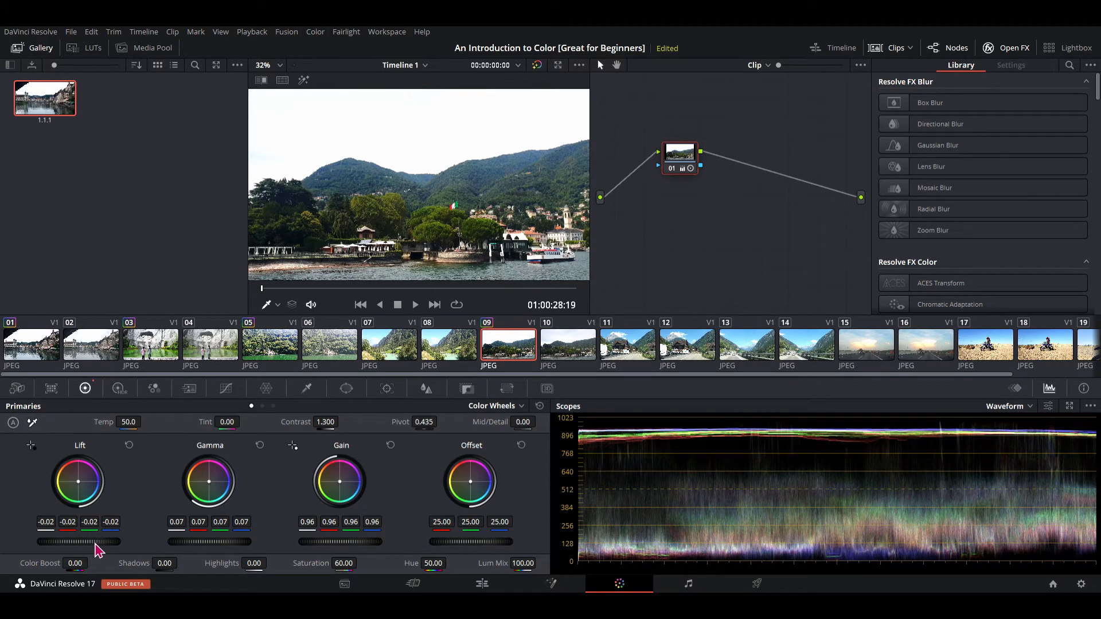
scroll(96, 551, down, 1)
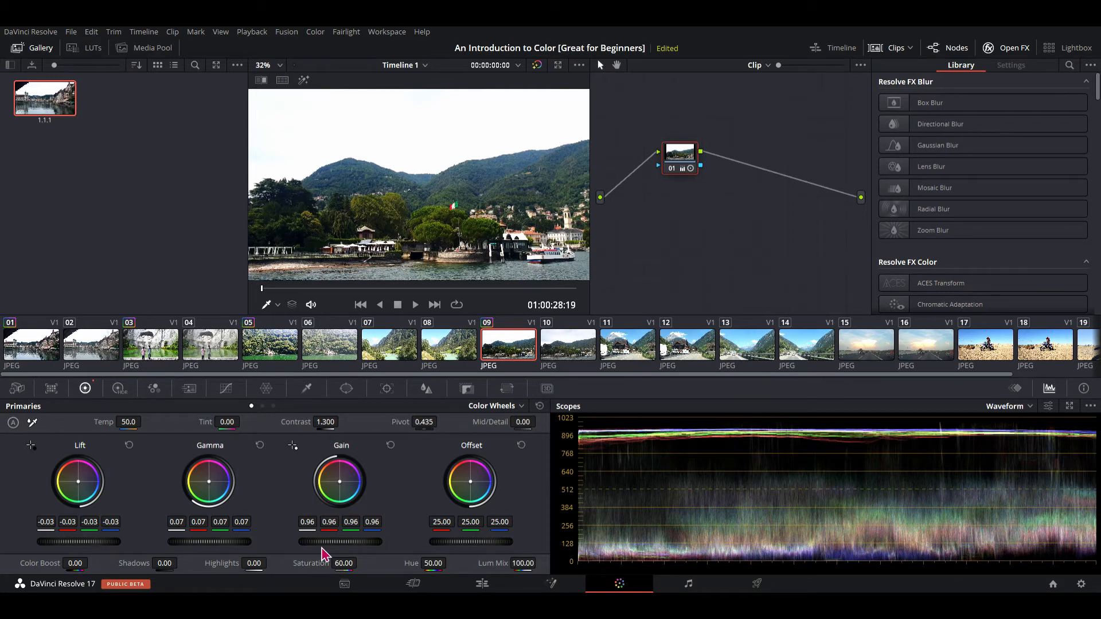
scroll(333, 542, down, 3)
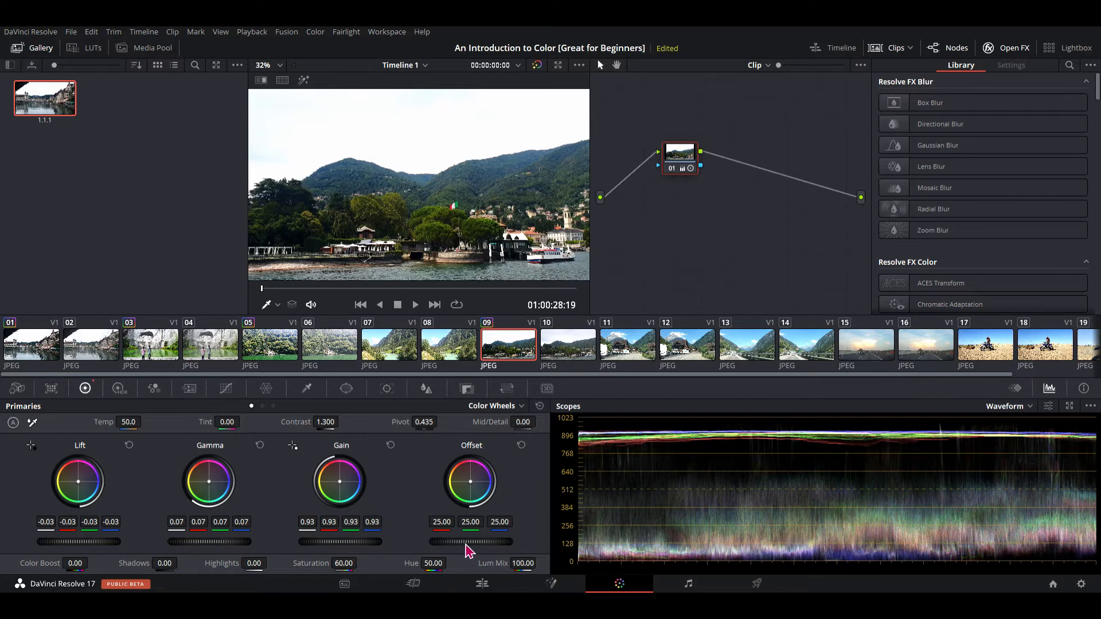
drag(466, 546, 458, 543)
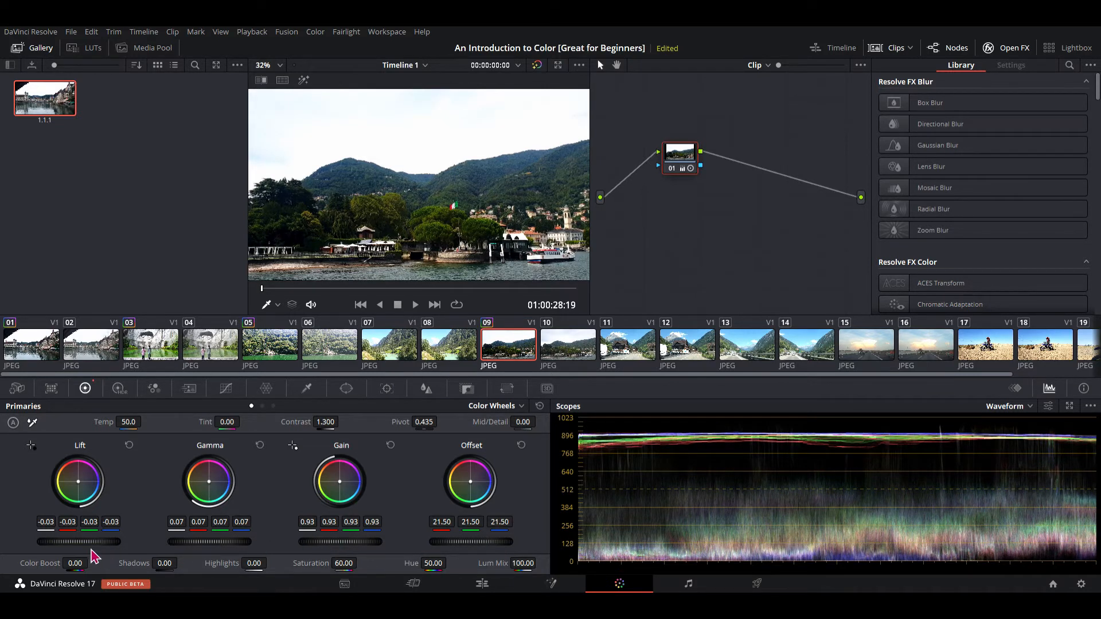
drag(90, 546, 90, 546)
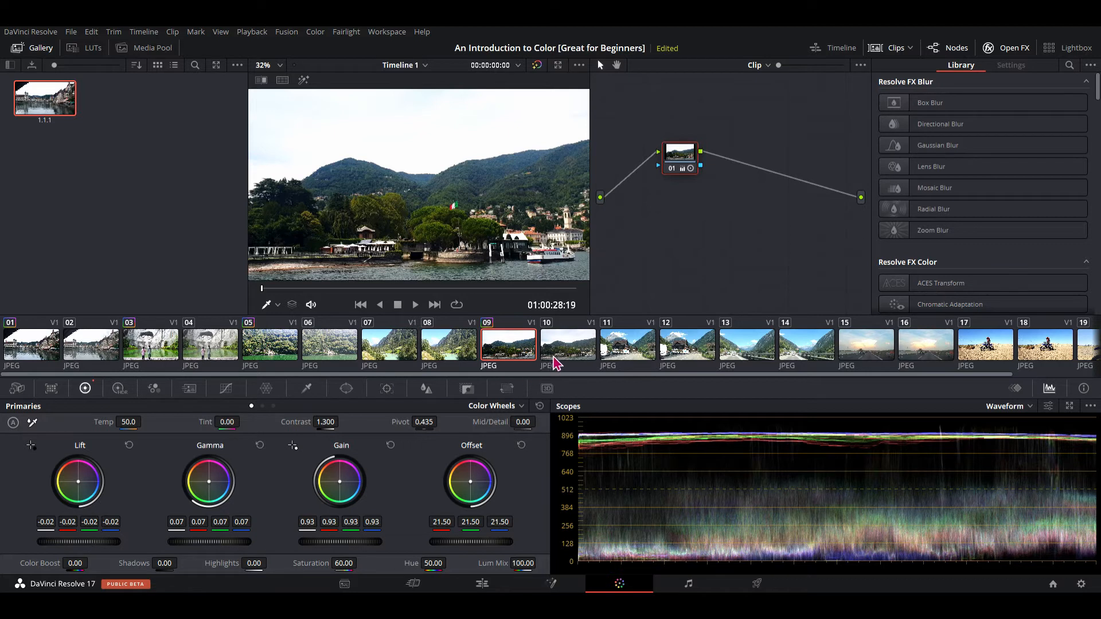
Compare the graded clip 09 with its ungraded copy, clip 10.
click(570, 351)
click(520, 349)
click(556, 348)
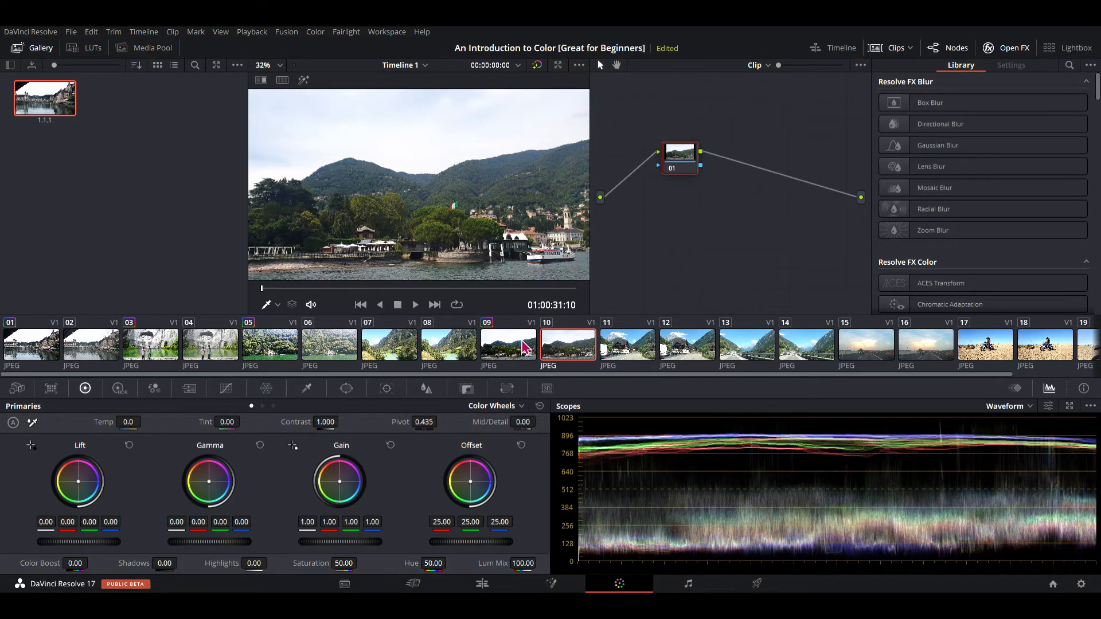
click(523, 344)
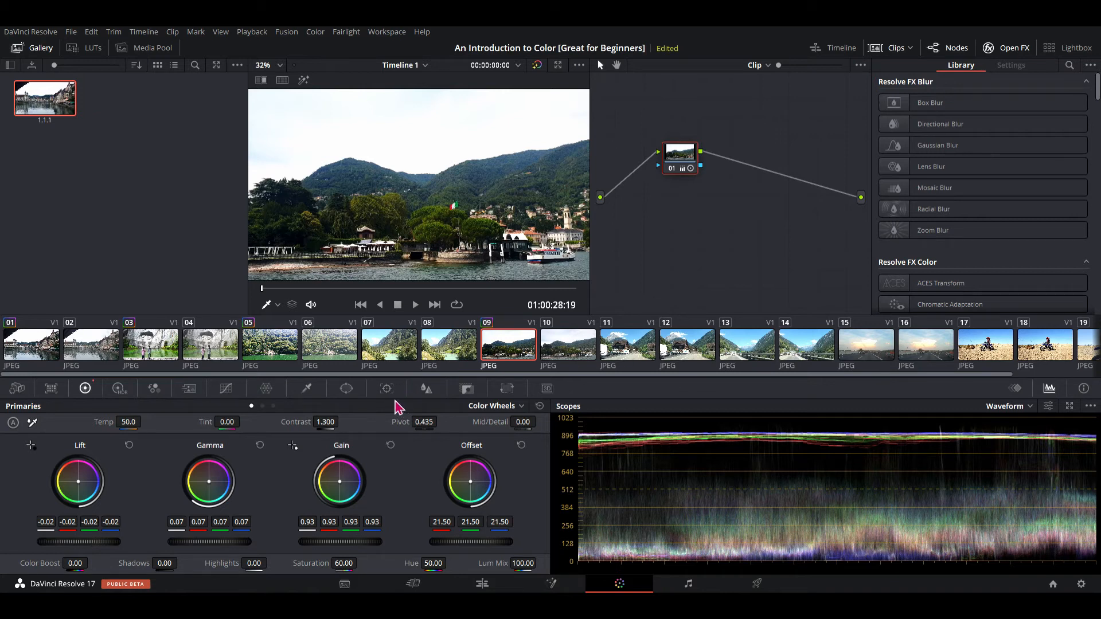
click(567, 351)
click(529, 352)
click(561, 351)
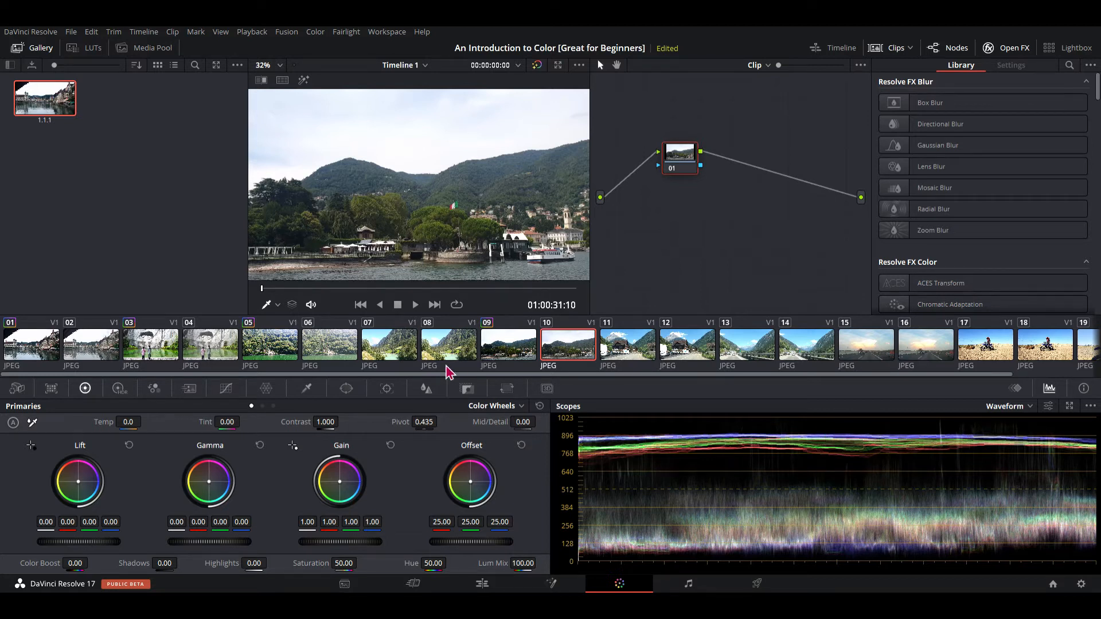
click(510, 355)
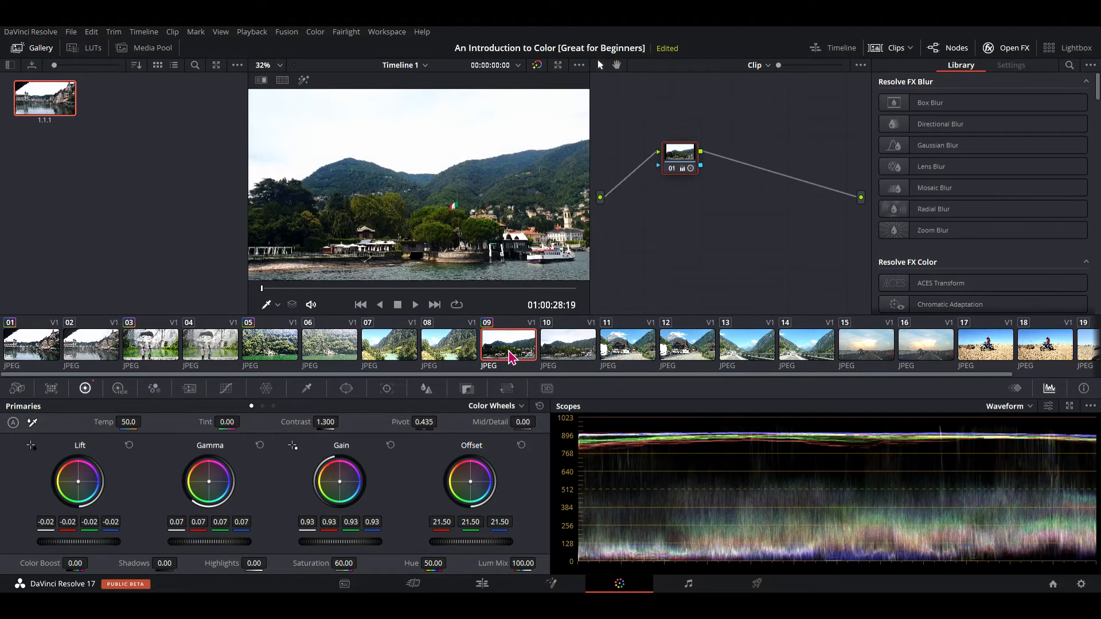
click(554, 354)
click(525, 350)
Apply the saved still's grade to clip 07 and raise its Lift to -0.01.
click(394, 348)
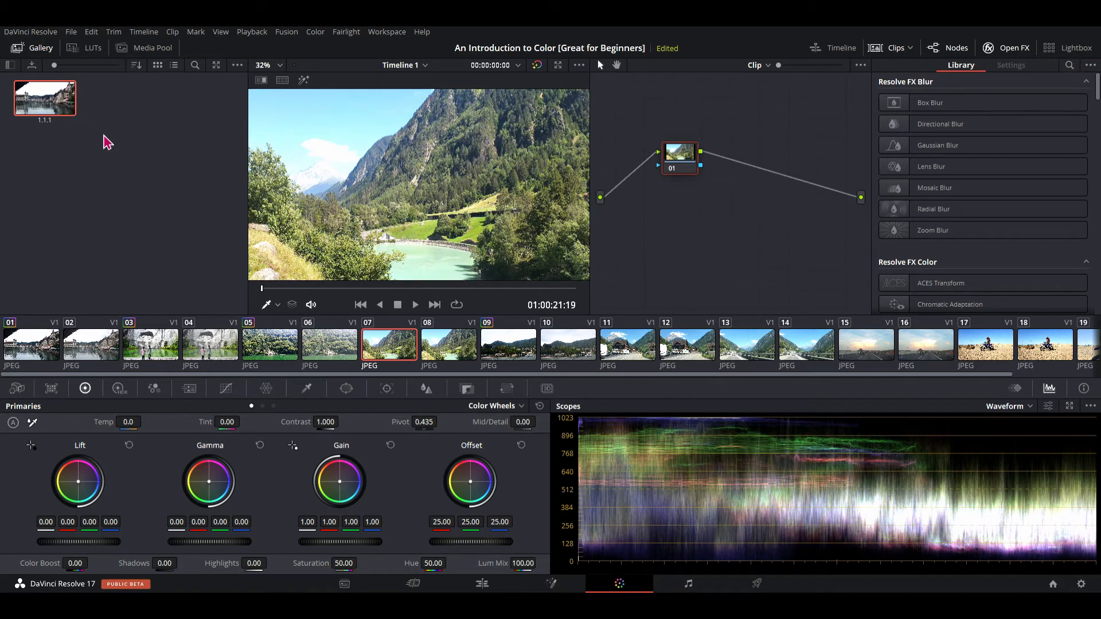
key(ctrl+v)
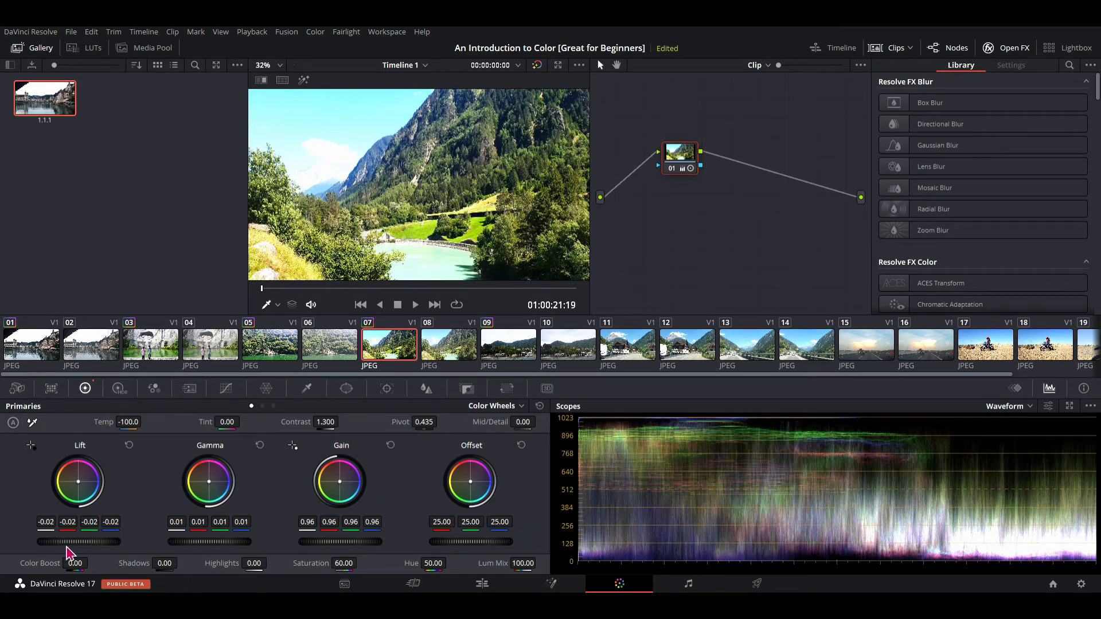
scroll(67, 545, up, 3)
scroll(66, 545, down, 2)
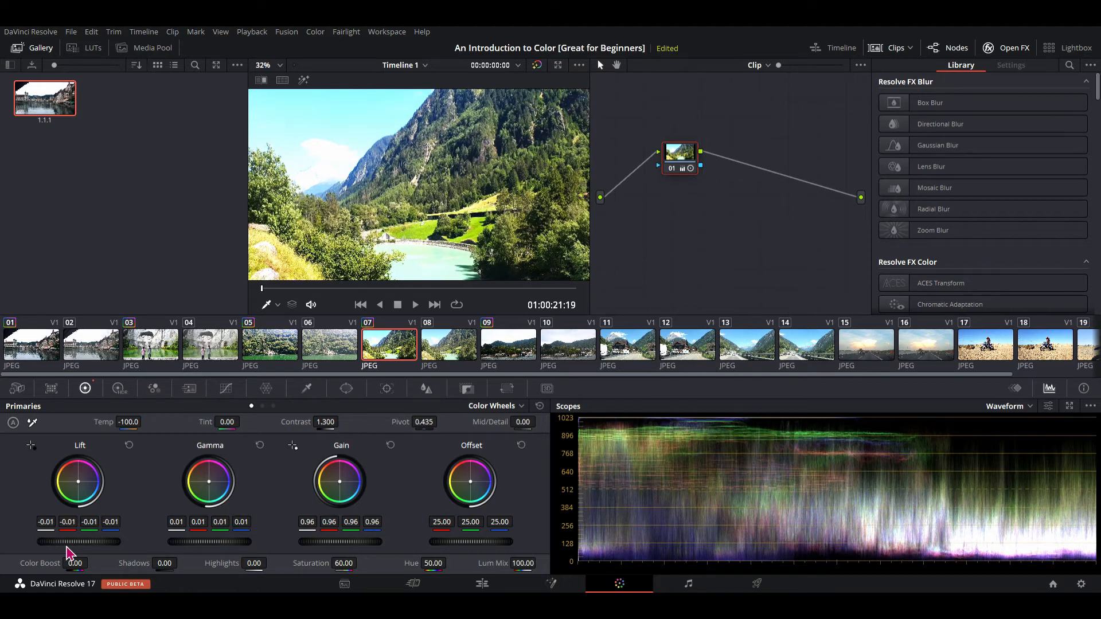
Set clip 07's Lift to -0.02 and reset its Gamma wheel.
scroll(66, 546, down, 2)
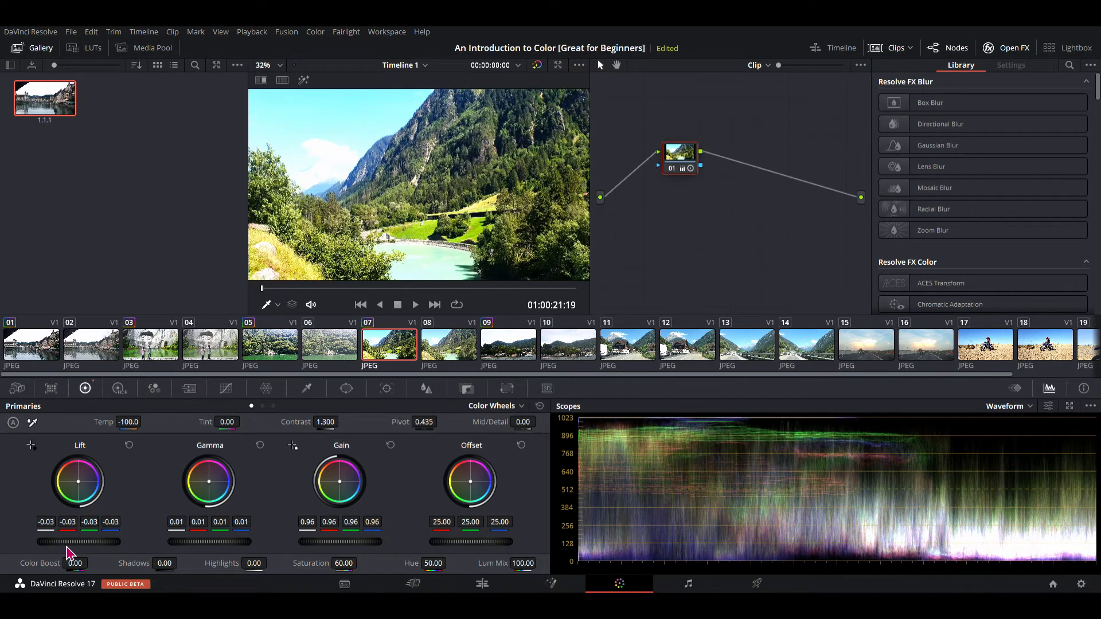
scroll(73, 551, up, 1)
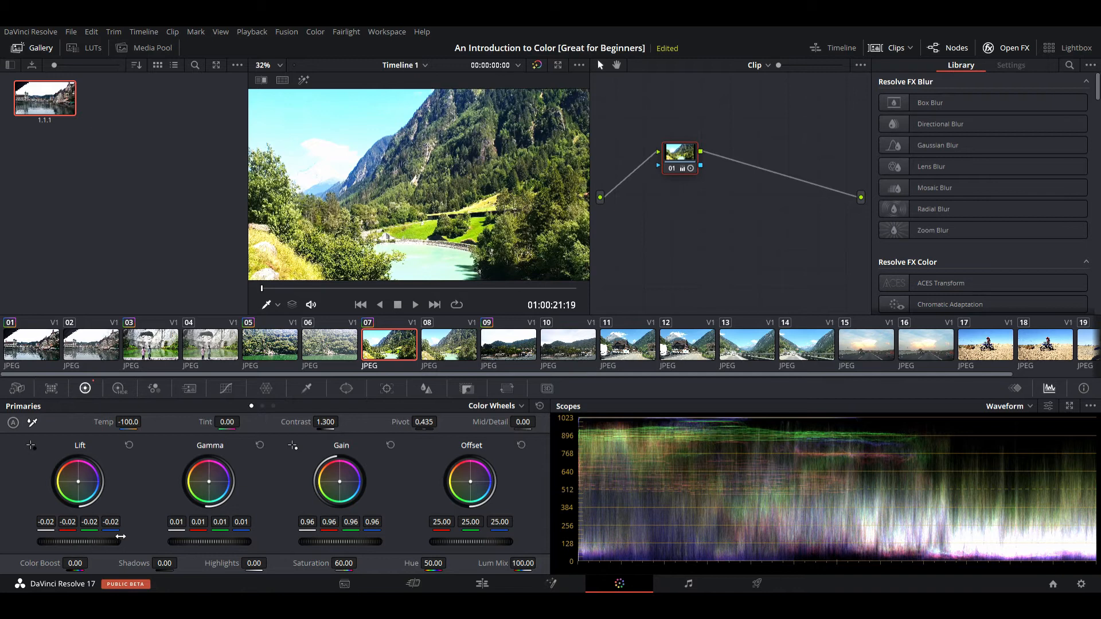
click(261, 447)
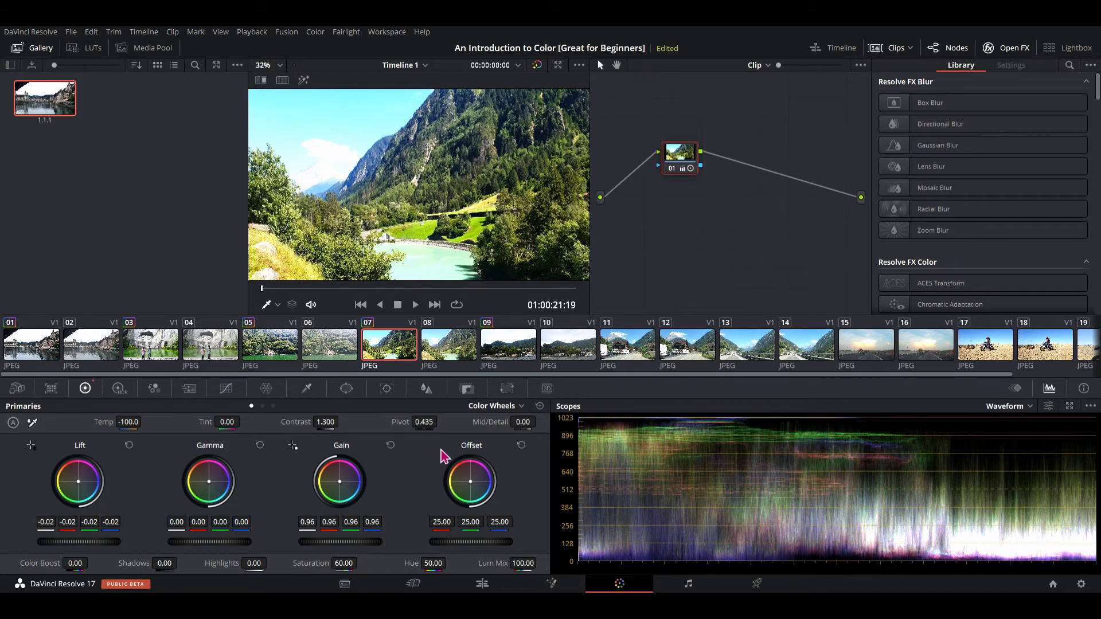
Try a range of master Gain levels on clip 07, from 0.82 up to 1.43.
scroll(348, 542, down, 11)
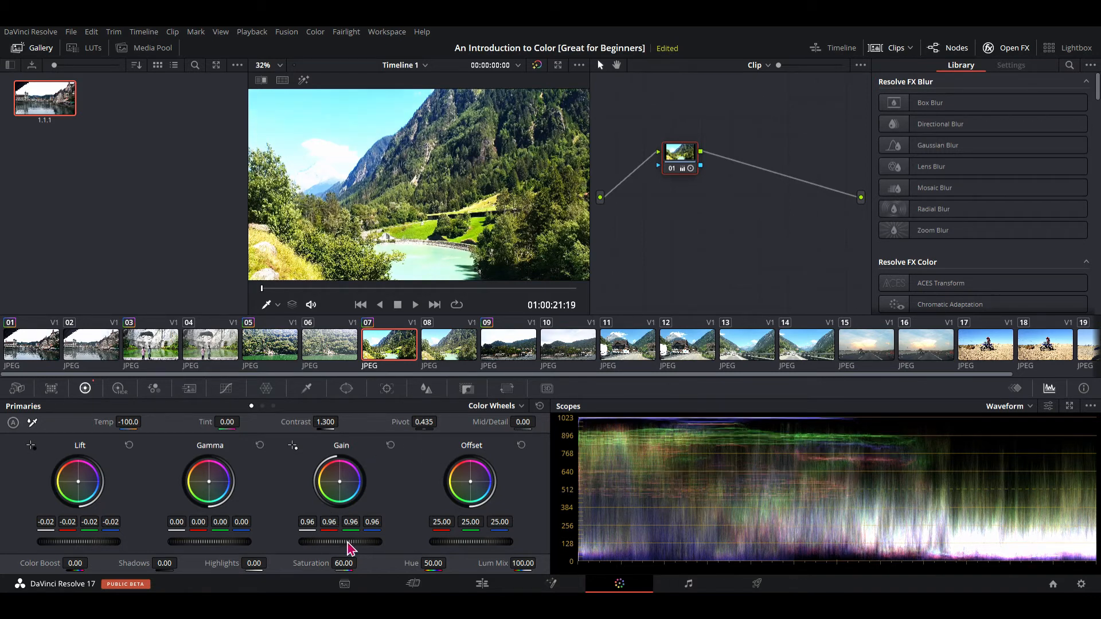
scroll(348, 545, up, 16)
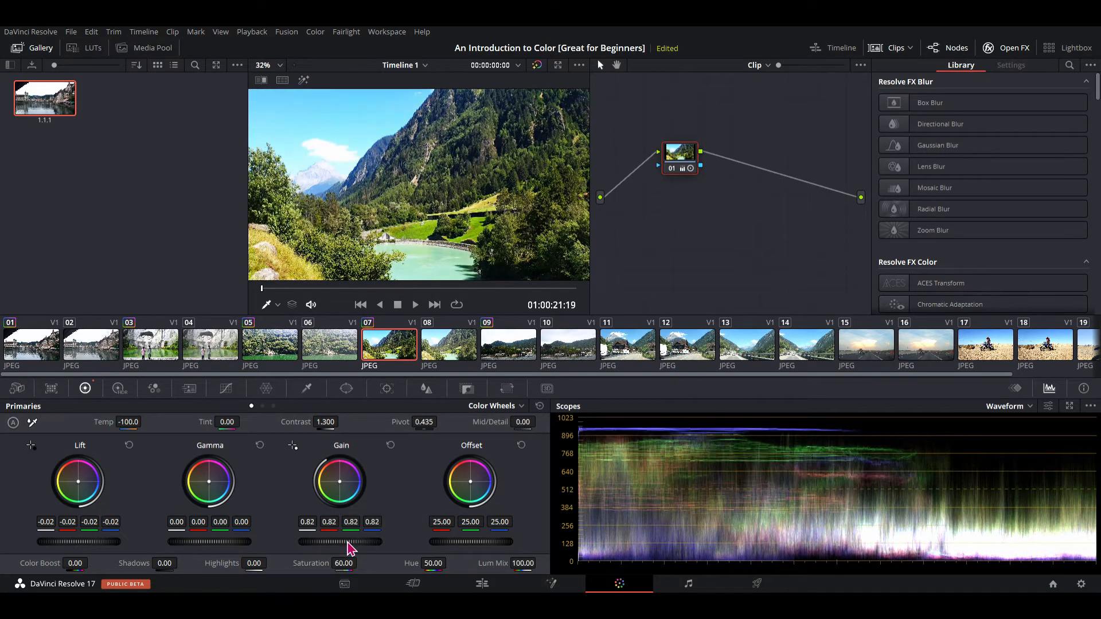
scroll(349, 548, up, 18)
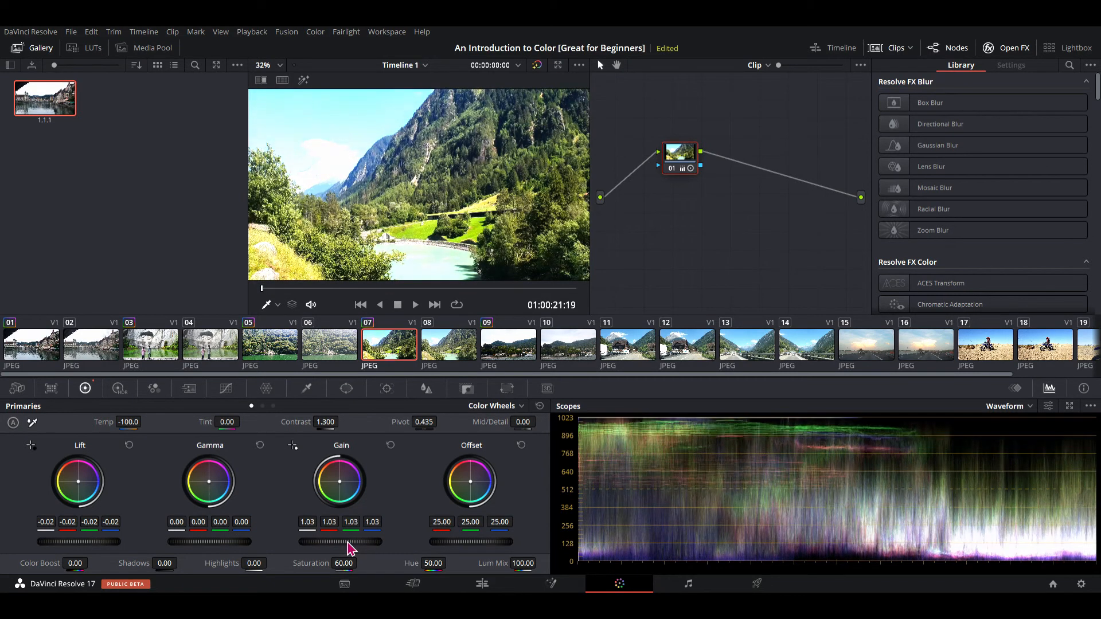
scroll(349, 548, up, 11)
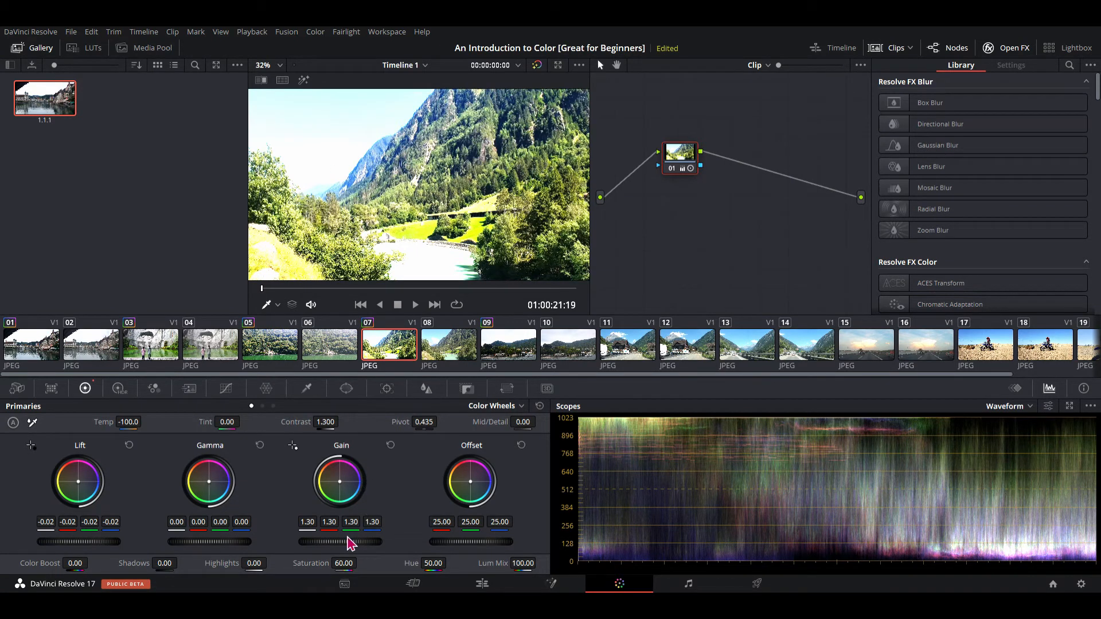
scroll(350, 545, up, 13)
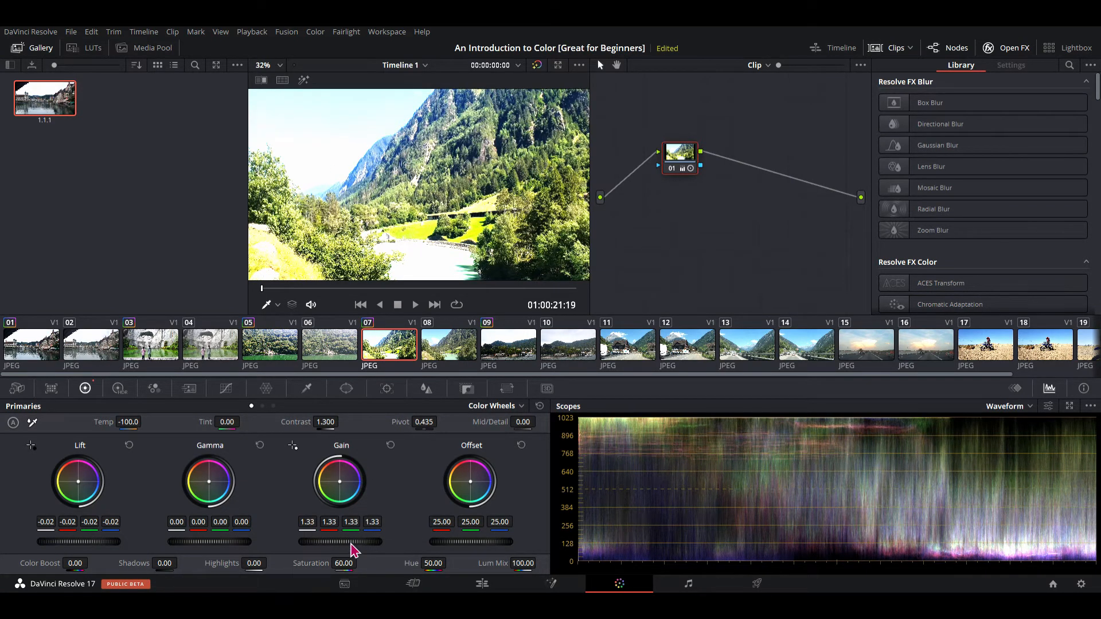
scroll(352, 545, down, 6)
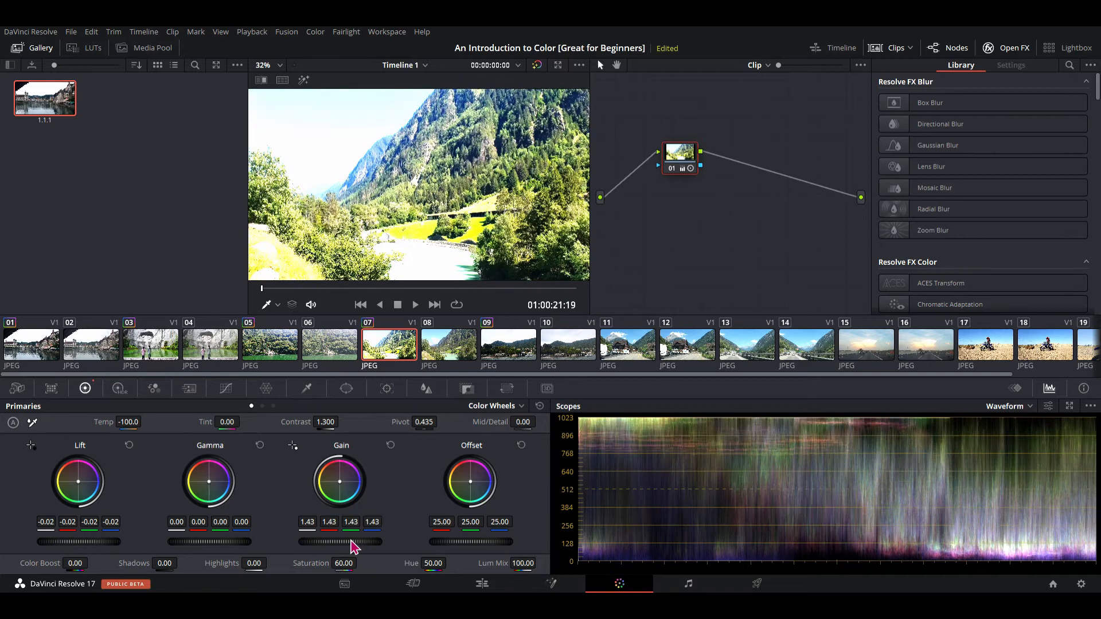
Lower clip 07's master Gain to 0.84.
scroll(350, 545, down, 12)
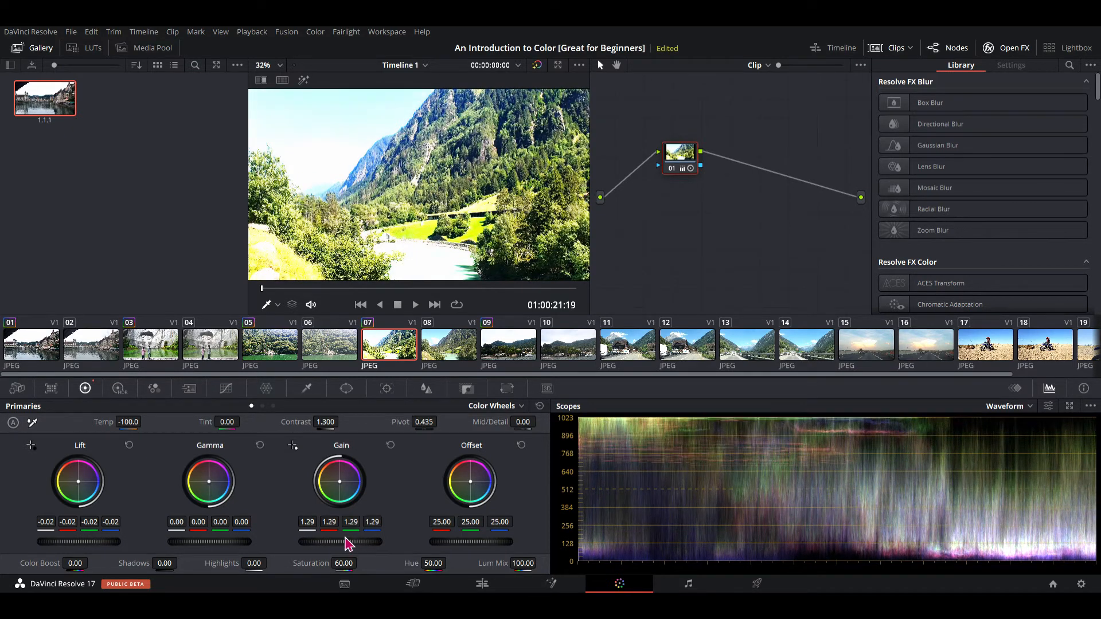
scroll(350, 545, down, 10)
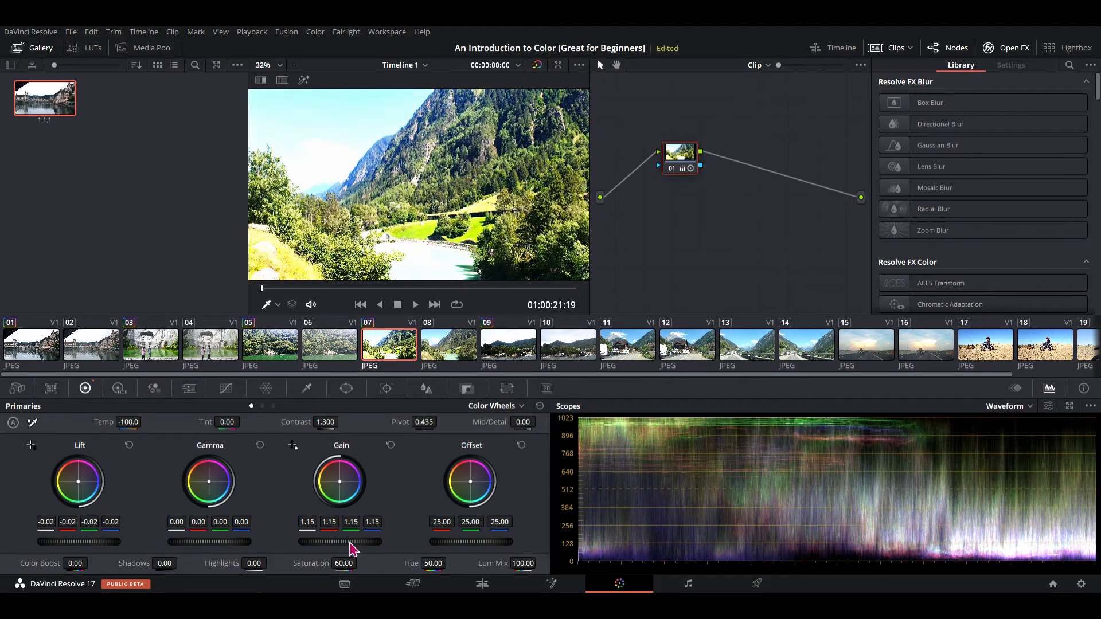
scroll(351, 545, down, 11)
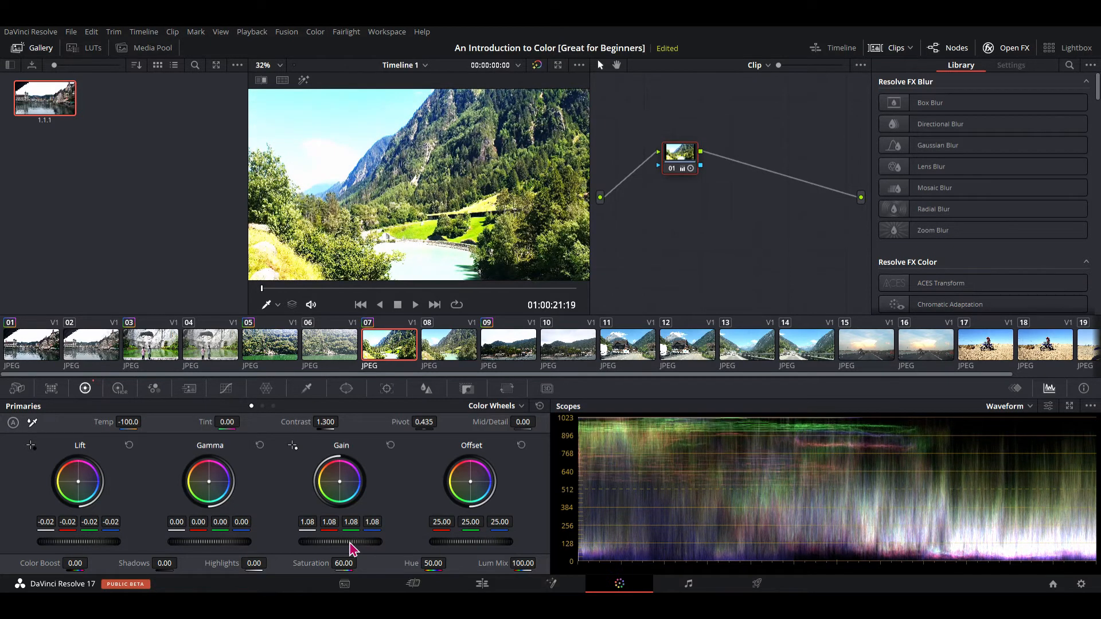
scroll(351, 545, down, 10)
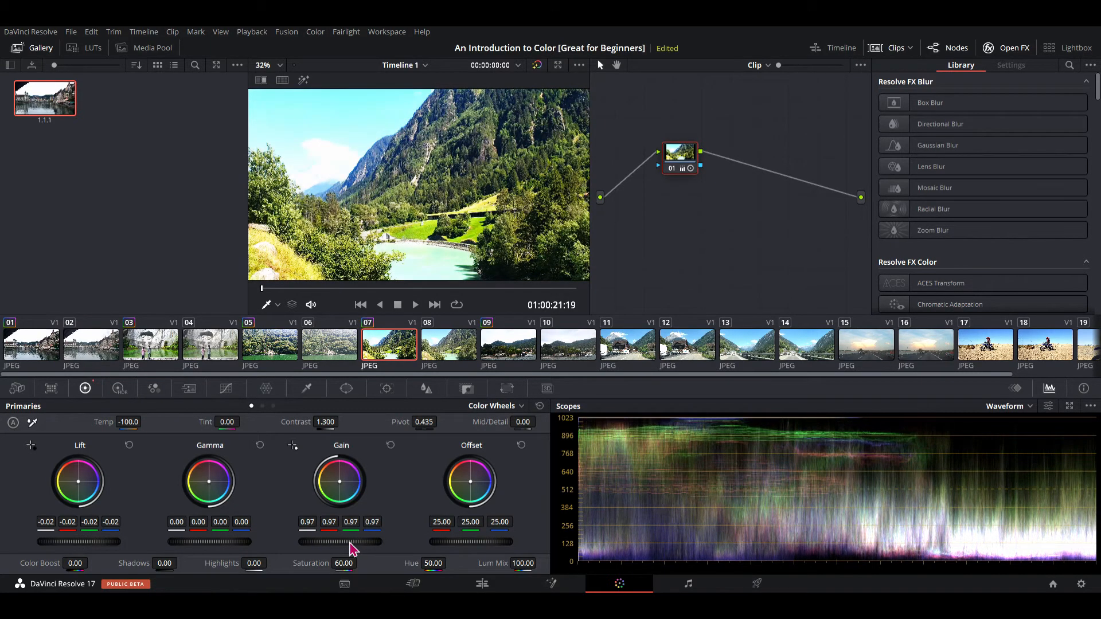
scroll(351, 545, down, 4)
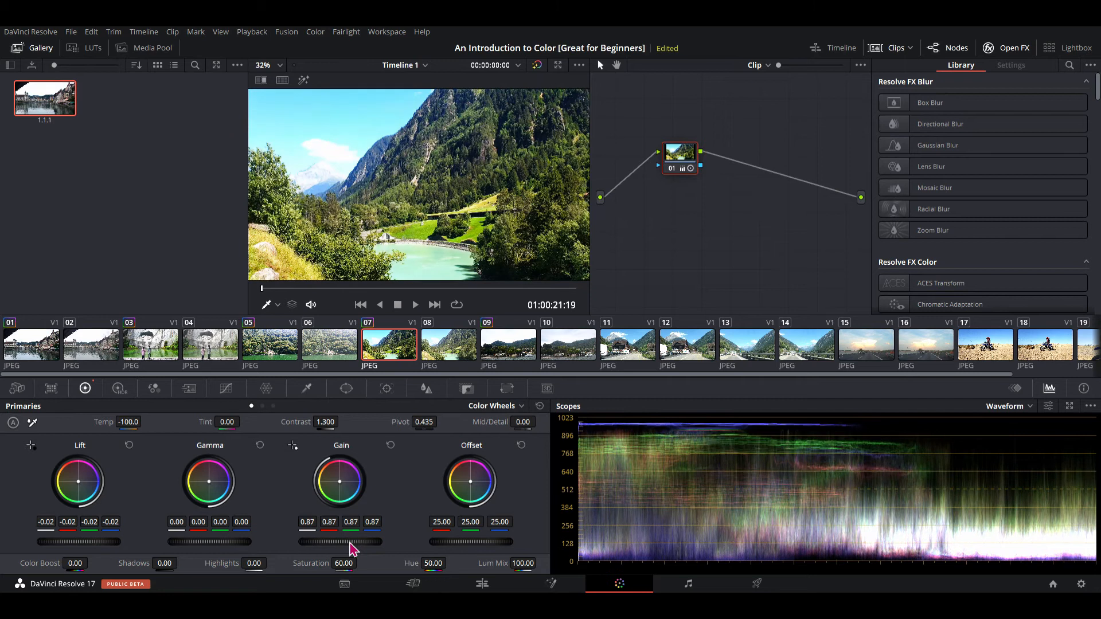
scroll(351, 545, down, 1)
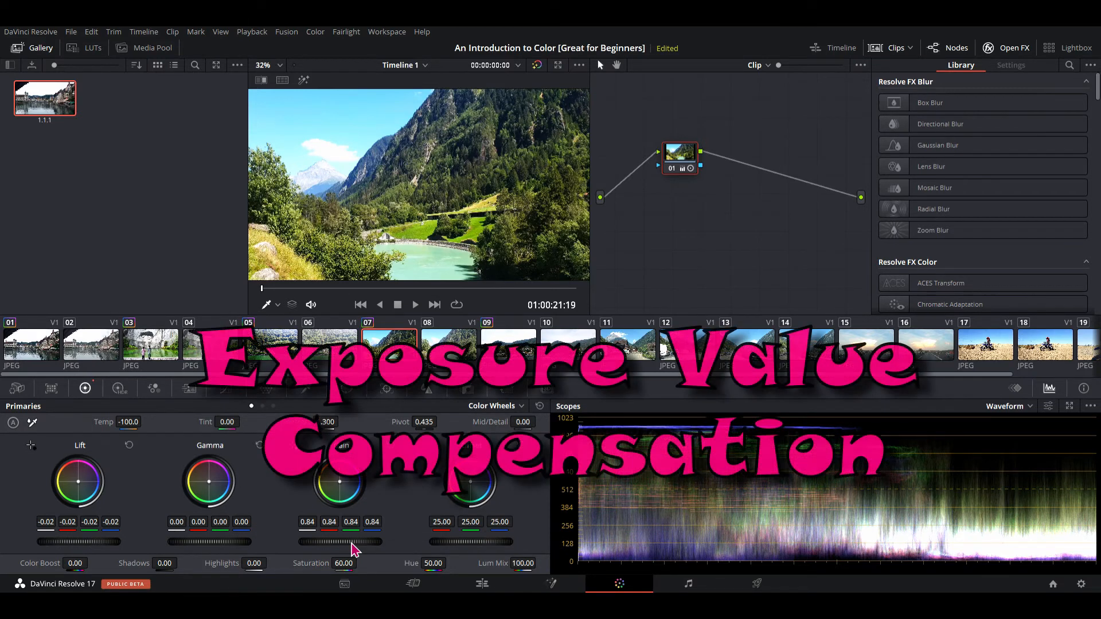
Compare clip 07 with its ungraded copy, clip 08, and test a slightly higher Gain of 0.86 on clip 07.
key(Down)
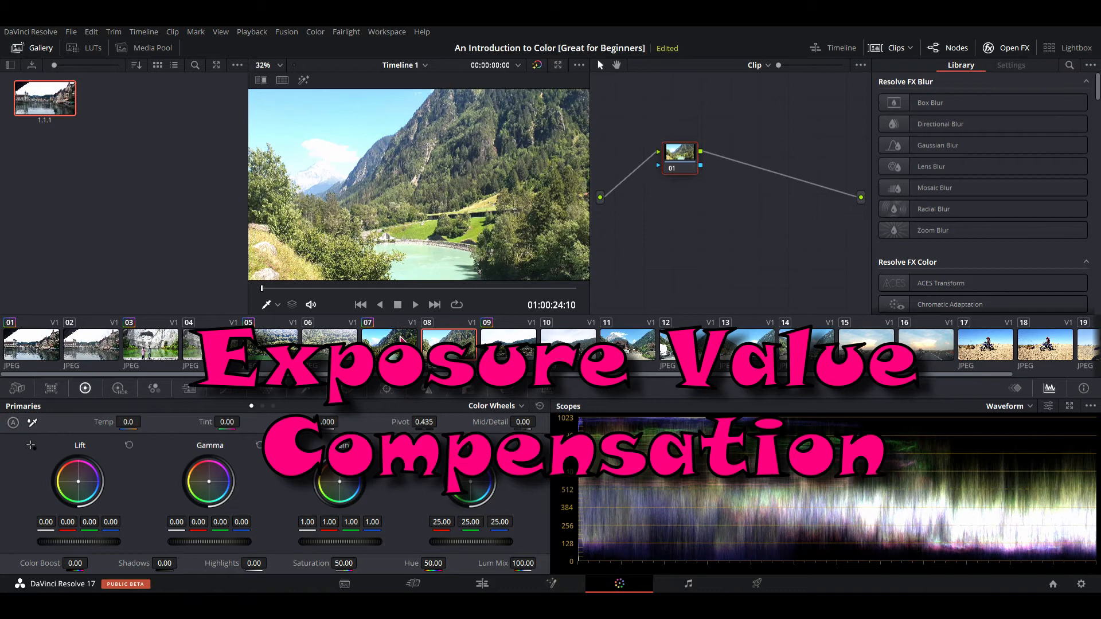
click(400, 339)
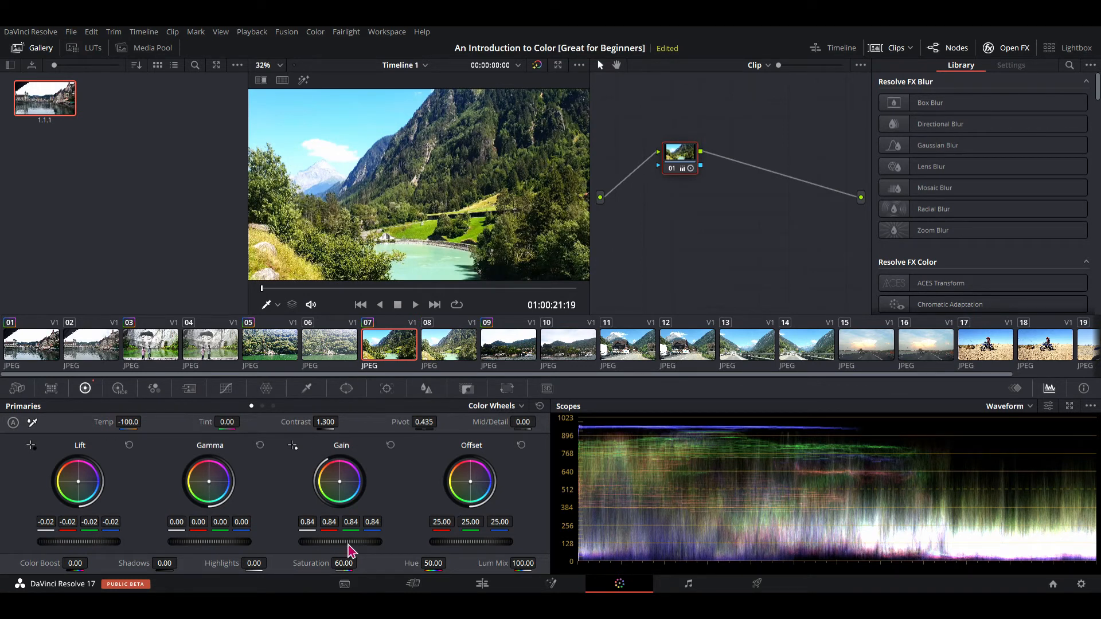
scroll(348, 545, up, 1)
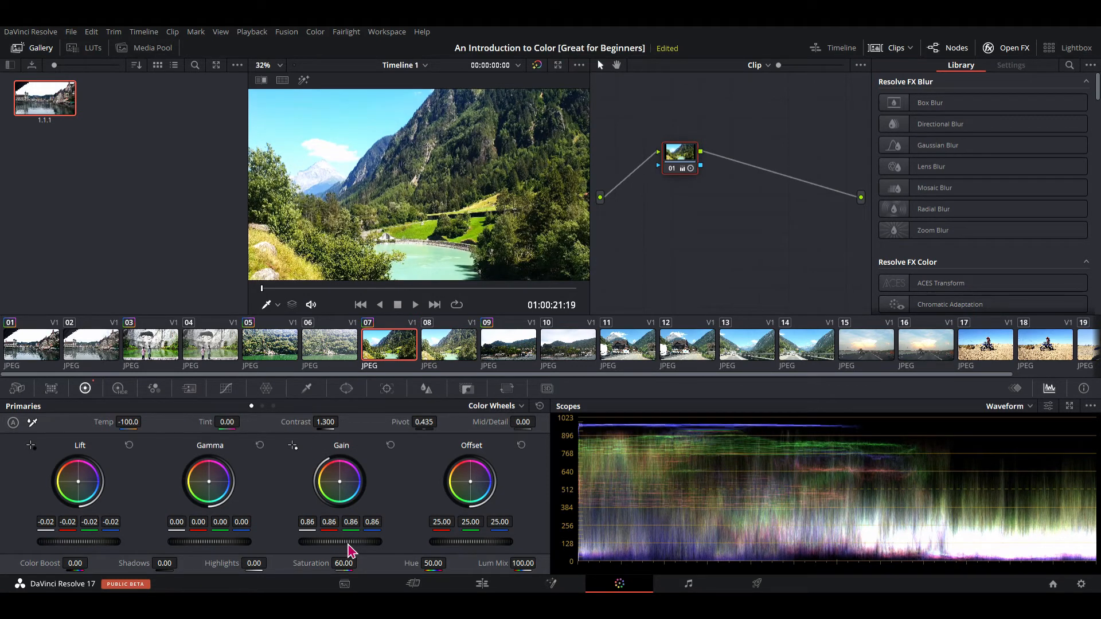
scroll(348, 550, down, 1)
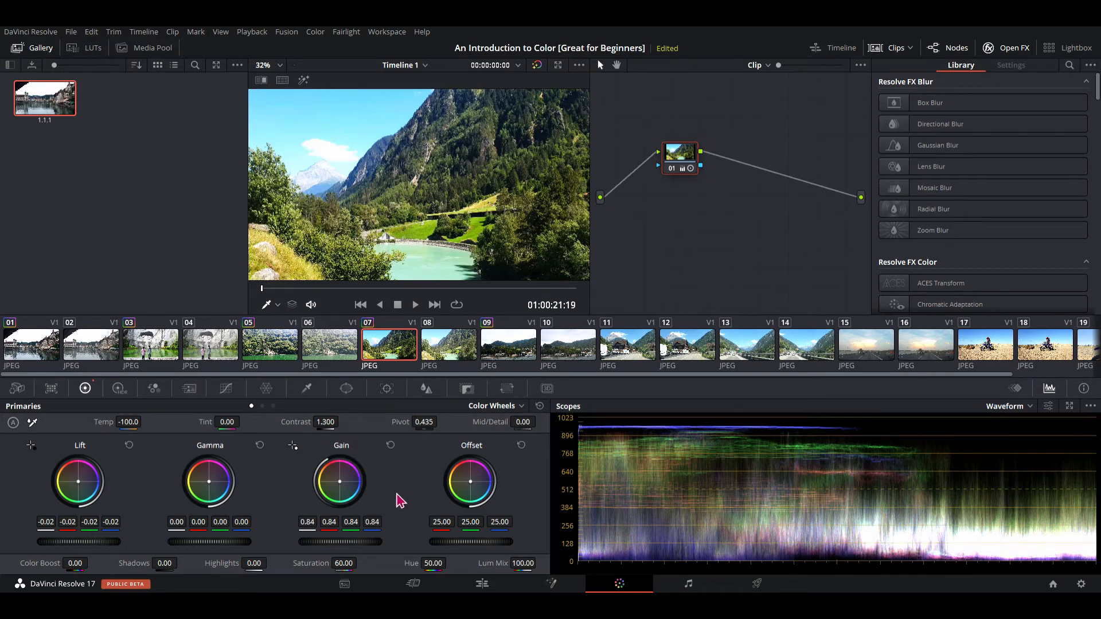
Shift the green lake water in clip 07 toward bright blue with the Color Warper, to Hue 0.48 and Sat 1.26.
click(266, 389)
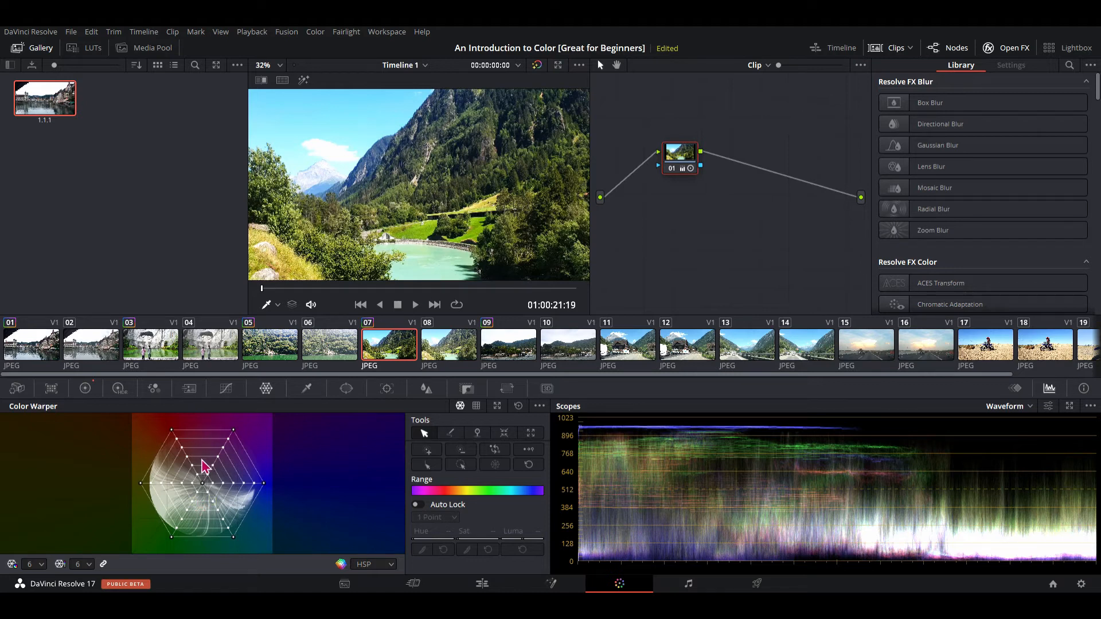
click(444, 259)
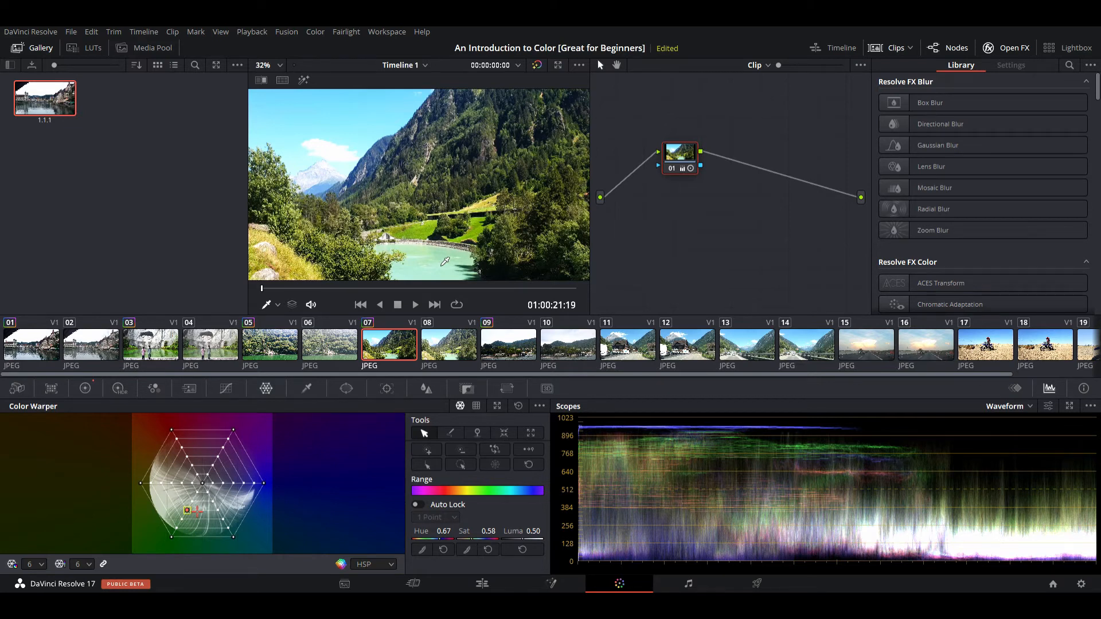
drag(444, 261, 466, 193)
key(ctrl+z)
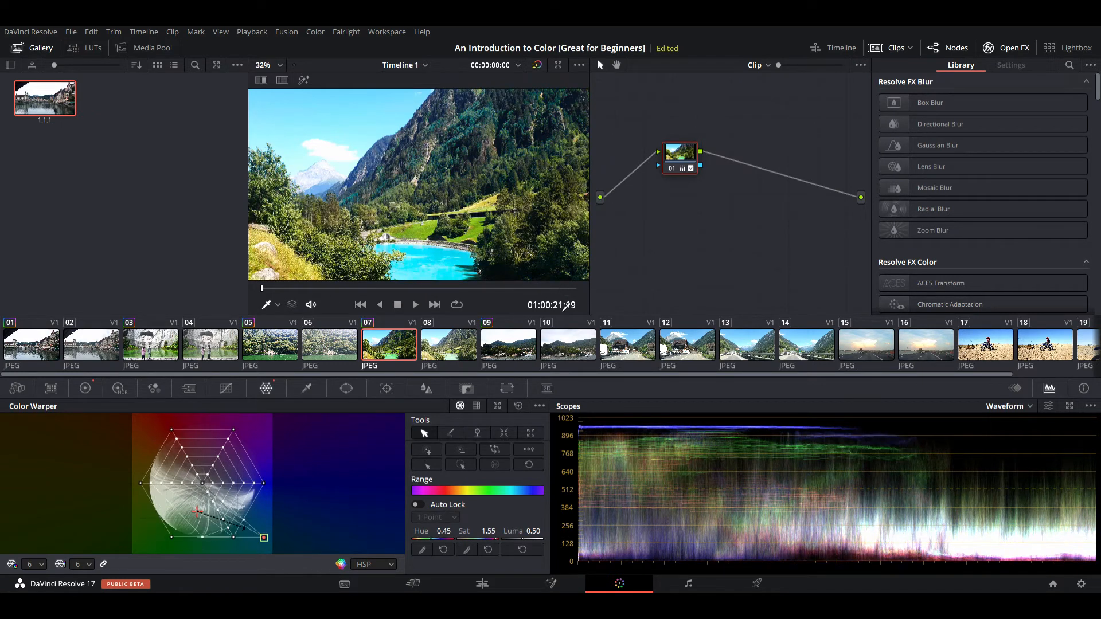
key(ctrl+z)
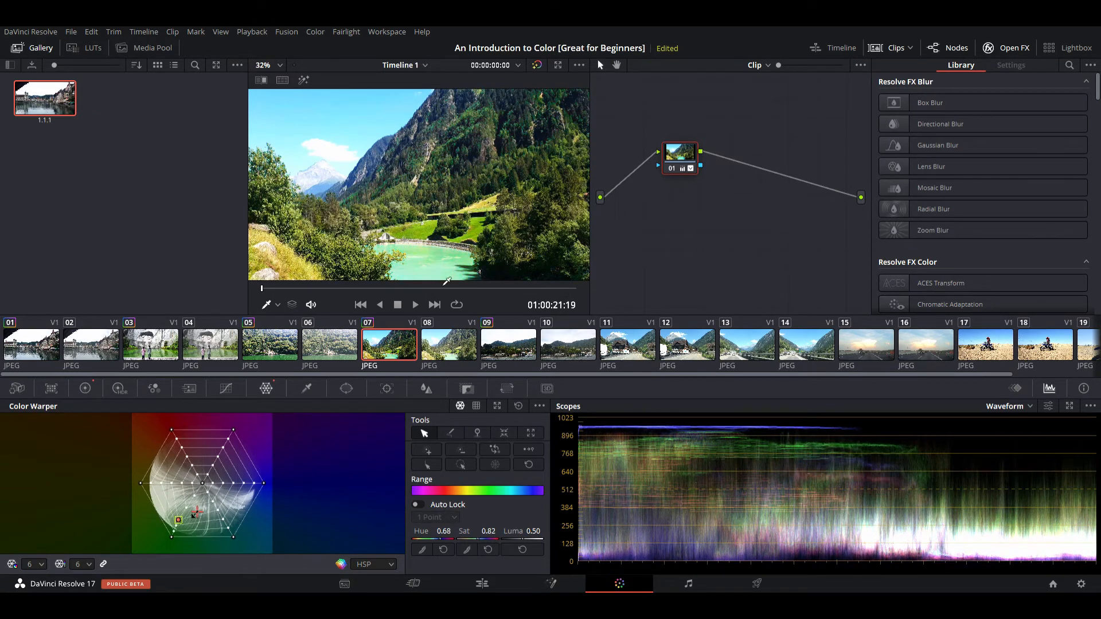
drag(466, 298, 499, 305)
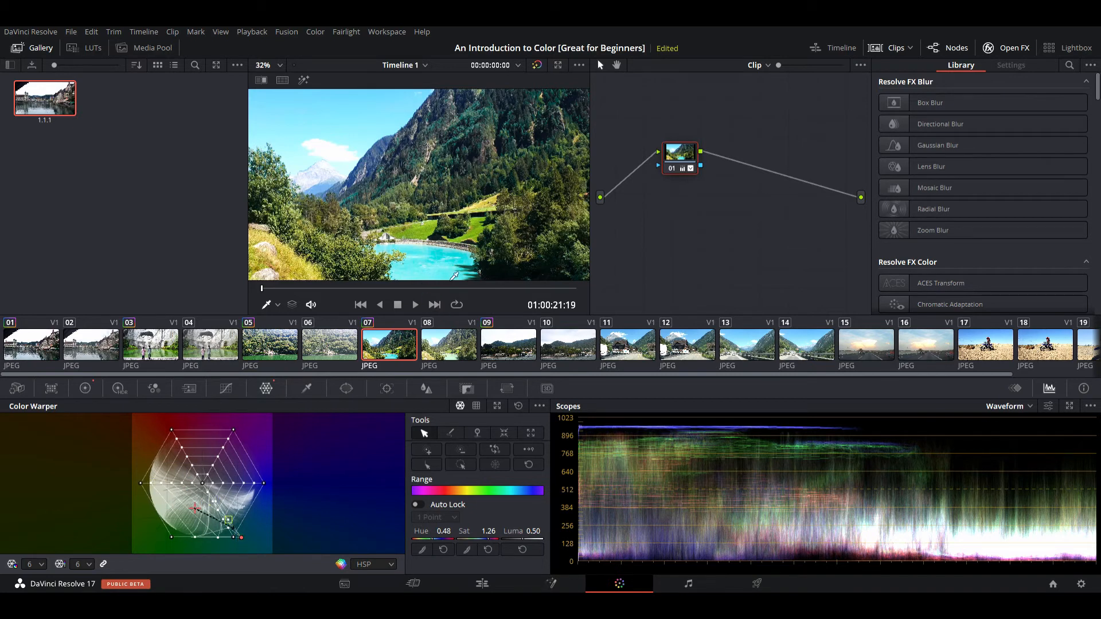
Compare the graded clip 07 repeatedly with its ungraded copy, clip 08.
click(442, 346)
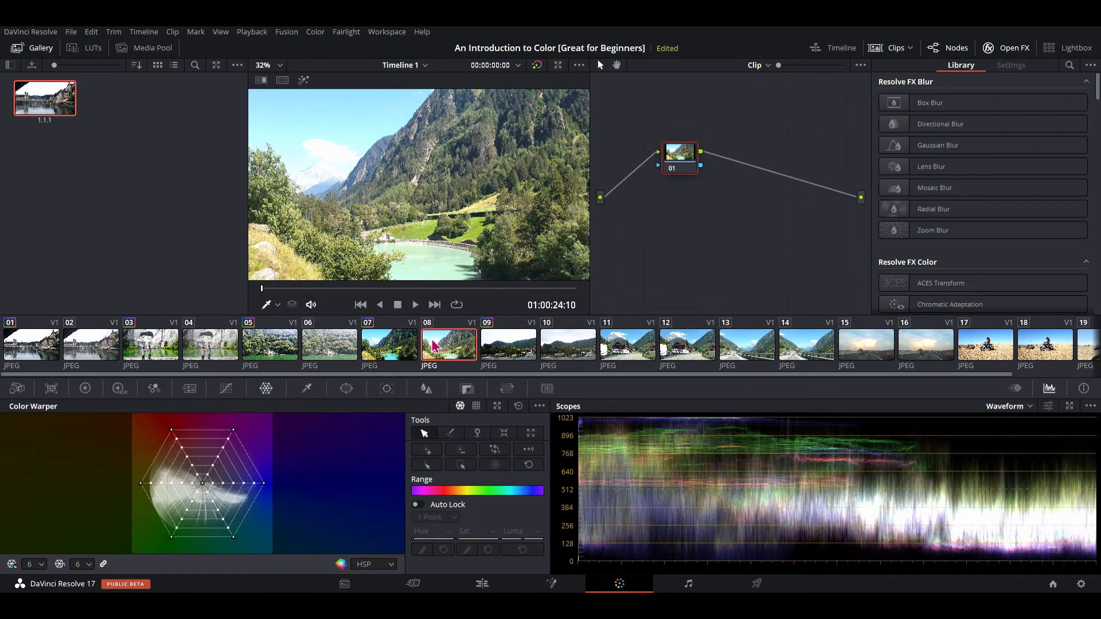
click(397, 355)
click(443, 343)
click(403, 355)
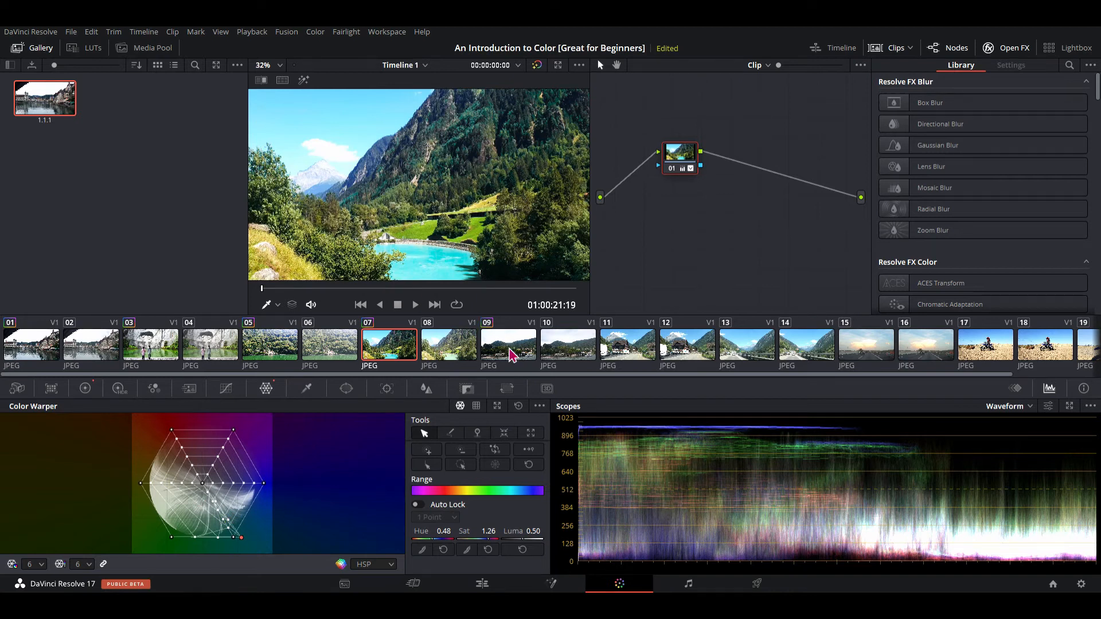
click(436, 351)
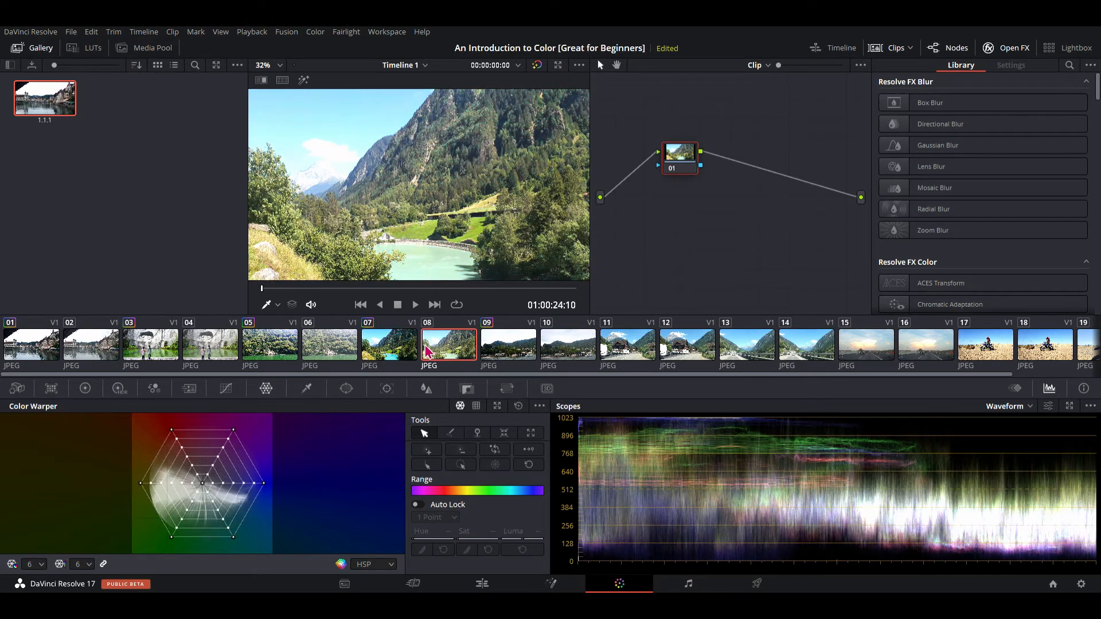
click(397, 360)
click(452, 348)
click(391, 355)
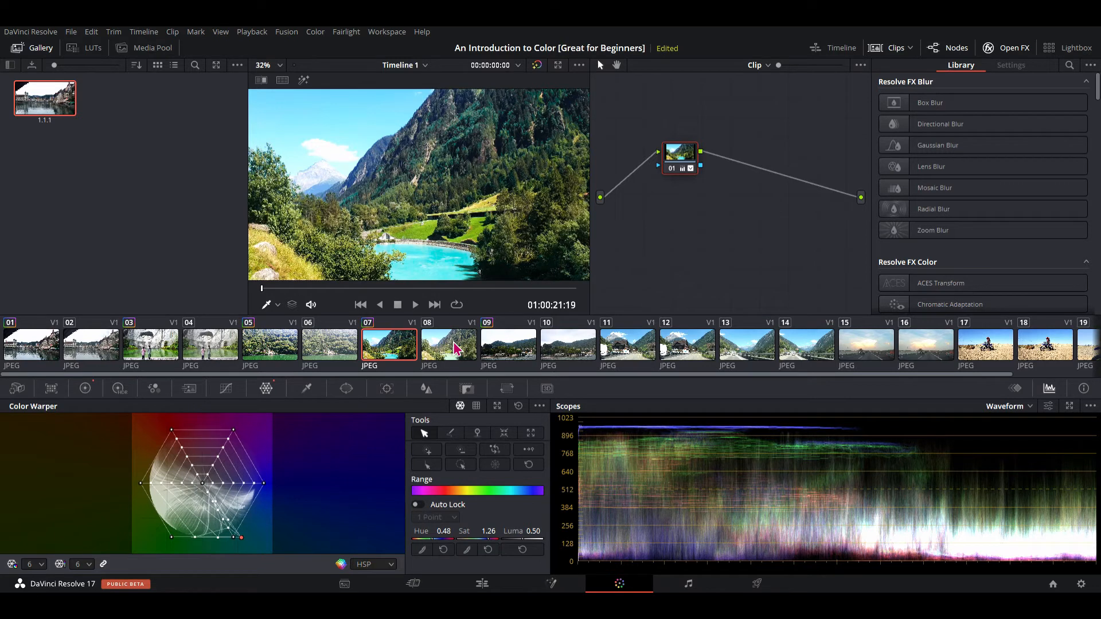
click(436, 349)
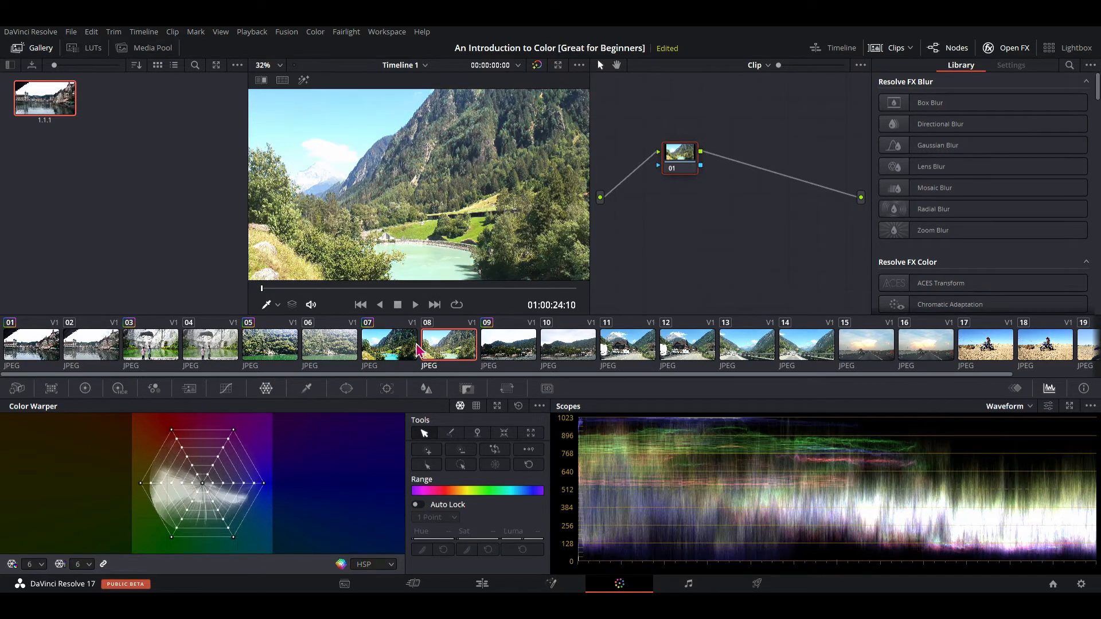
click(391, 347)
click(439, 353)
Apply the saved still's grade to clip 11 and bring up its primary color wheels.
click(505, 351)
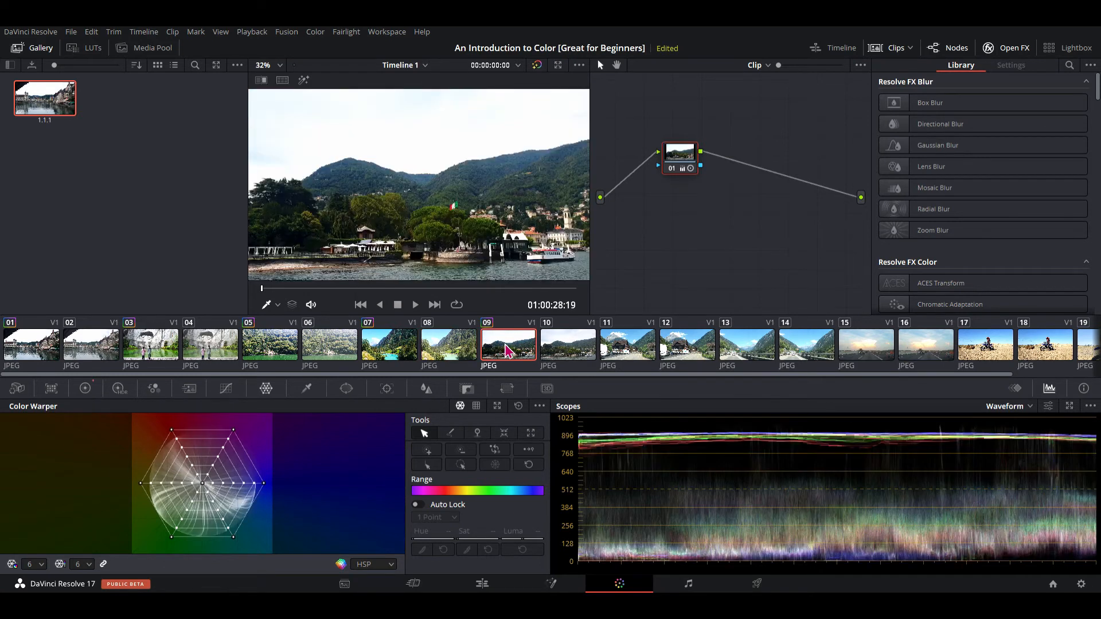
click(553, 350)
click(612, 344)
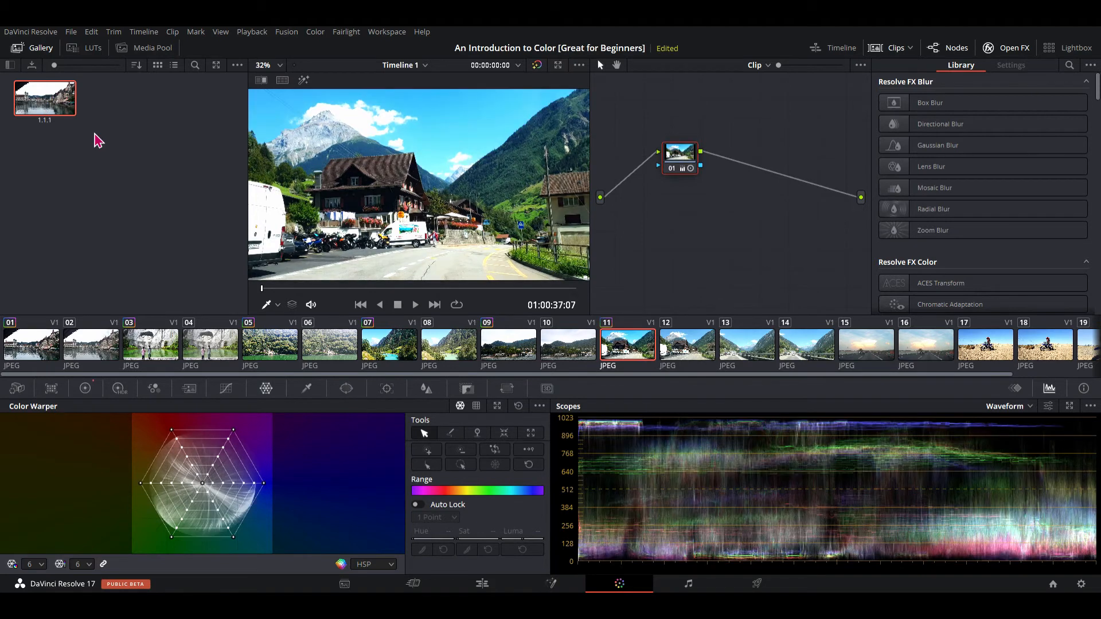
click(84, 390)
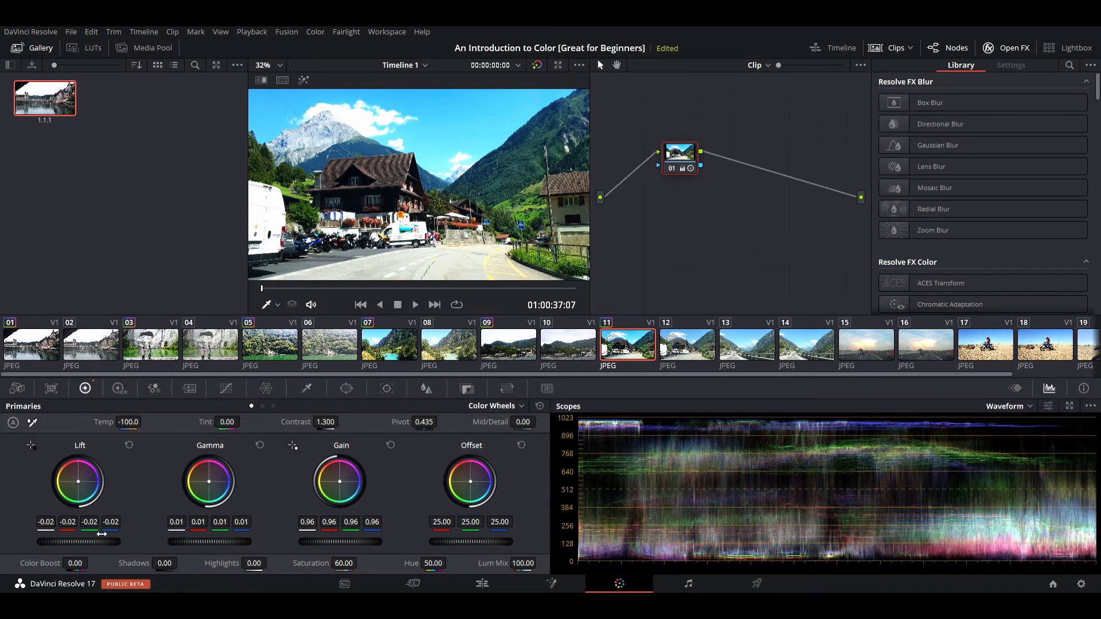
Set clip 11's master Lift to -0.03 and Gain to 0.86, with Gamma reset.
drag(93, 550, 95, 550)
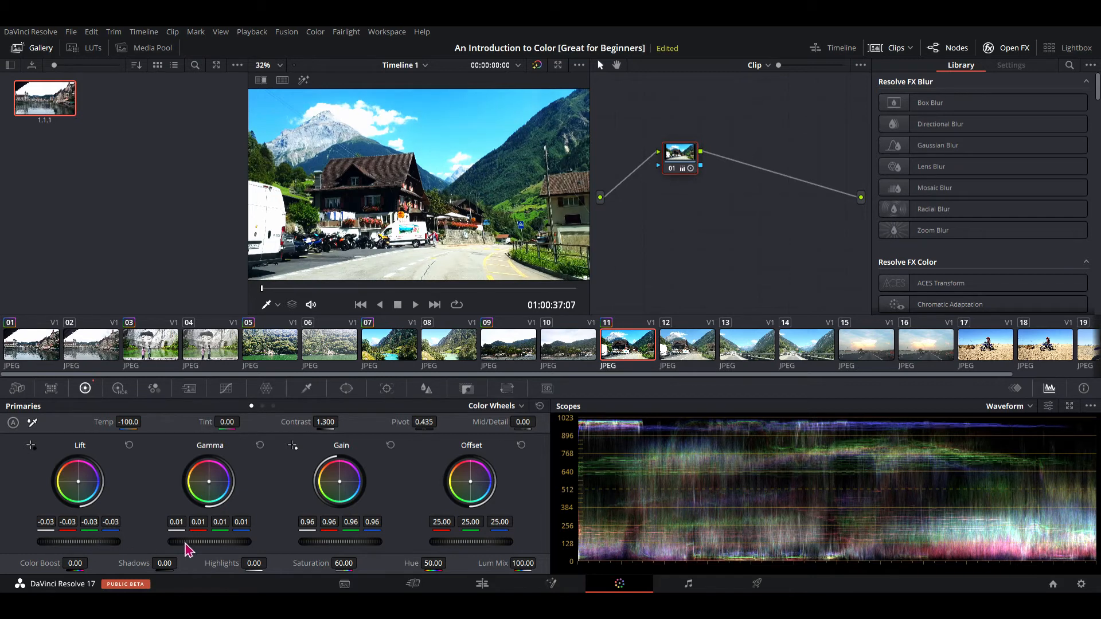
click(259, 447)
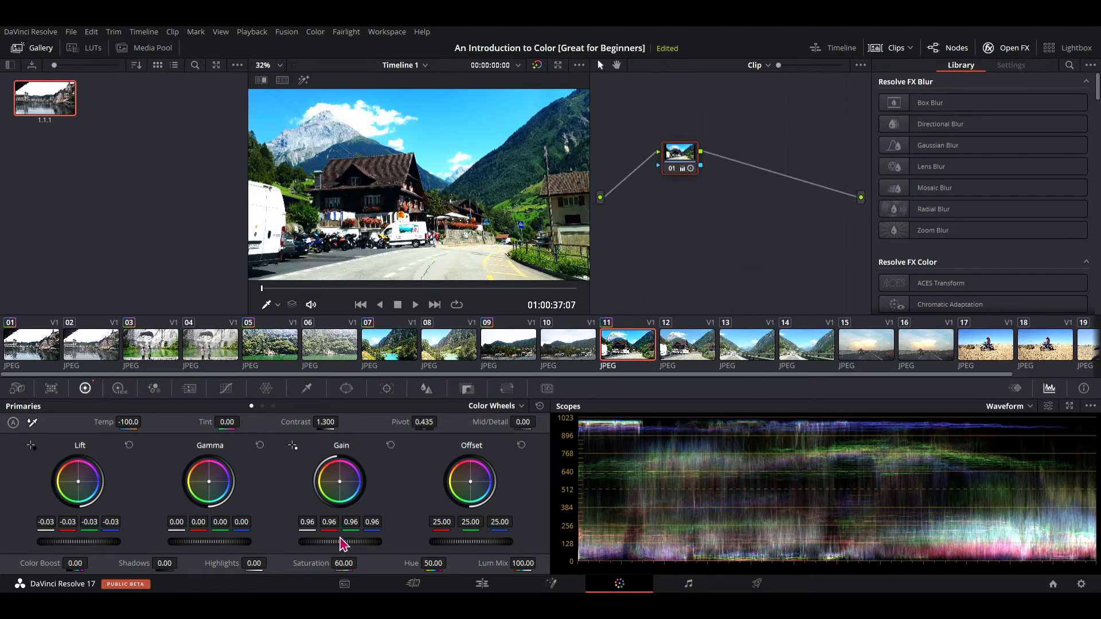
scroll(343, 542, down, 8)
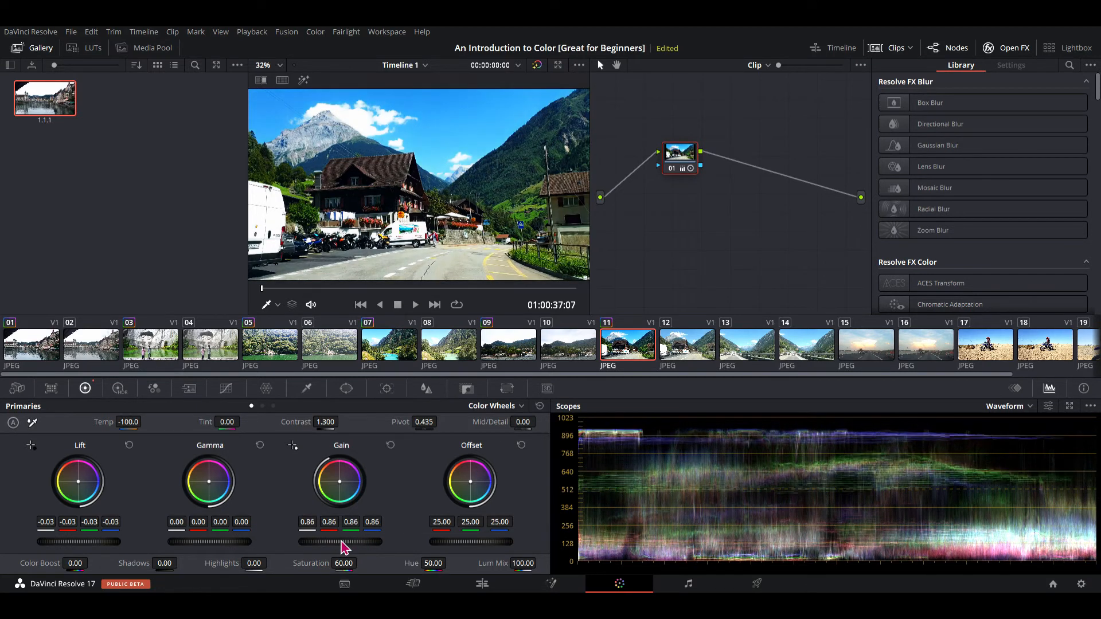
Set clip 11's master Gain to 0.83, Gamma to 0.02 and Offset to 27.50 while watching the waveform.
scroll(343, 542, down, 4)
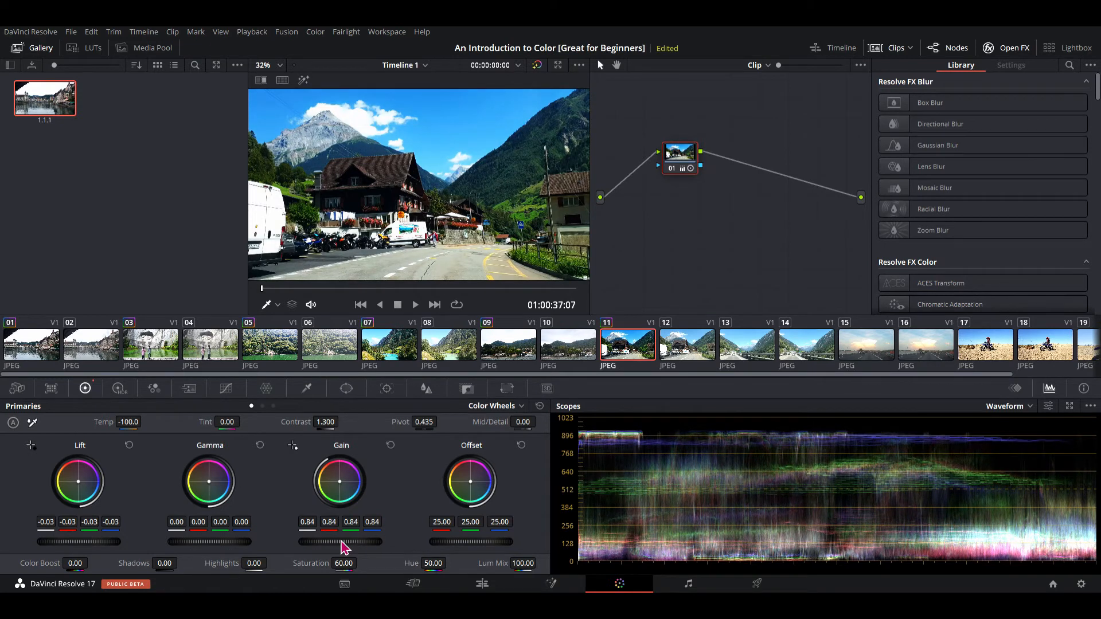
scroll(342, 542, down, 1)
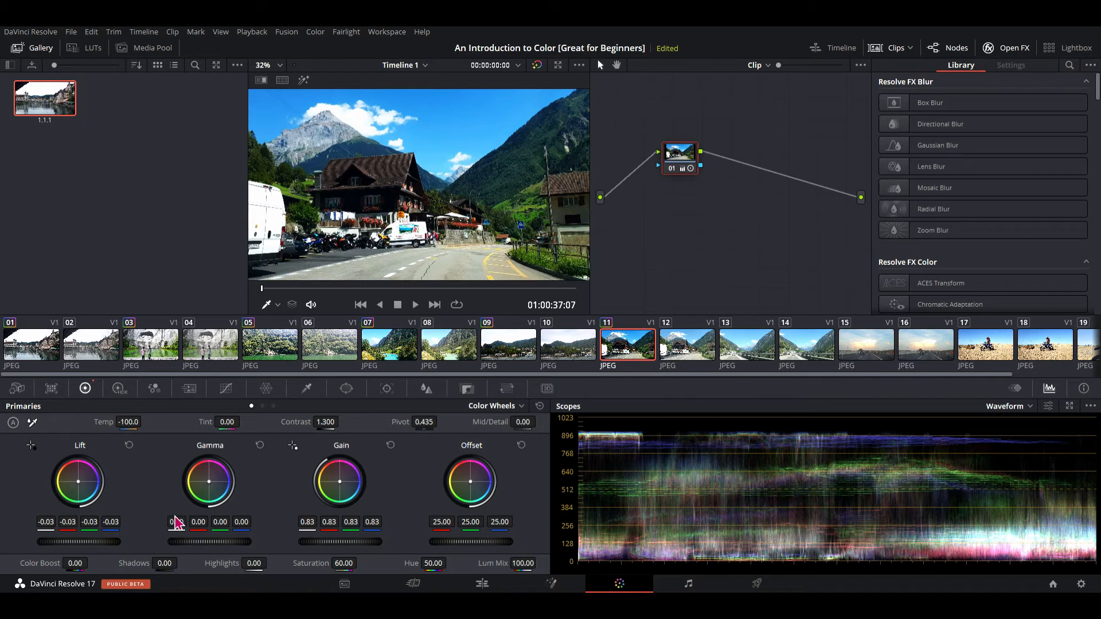
scroll(228, 550, up, 1)
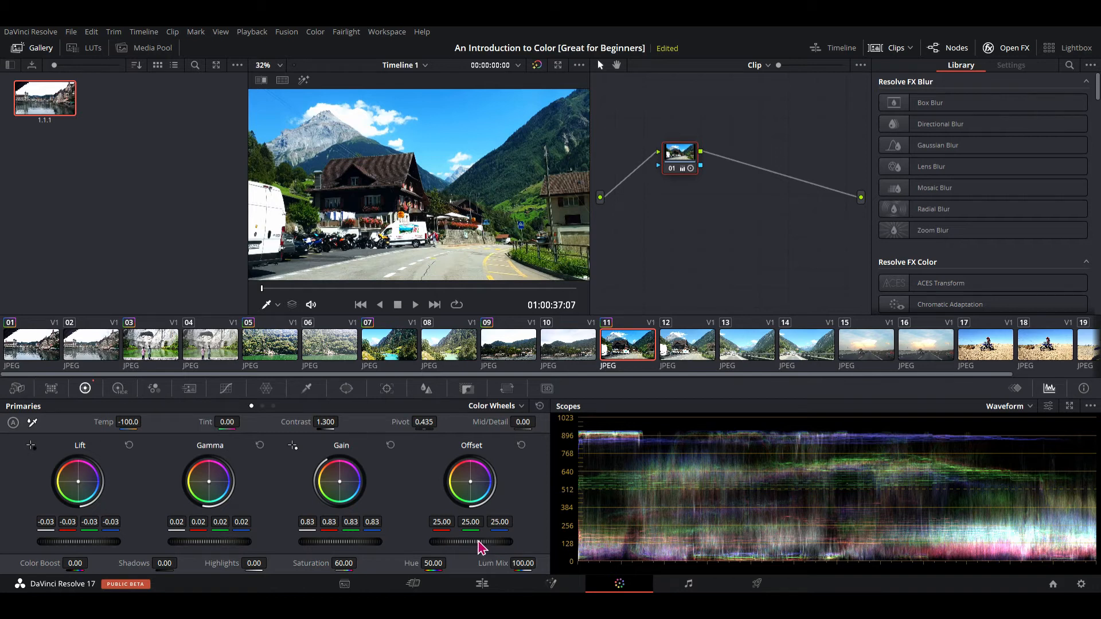
scroll(479, 548, up, 2)
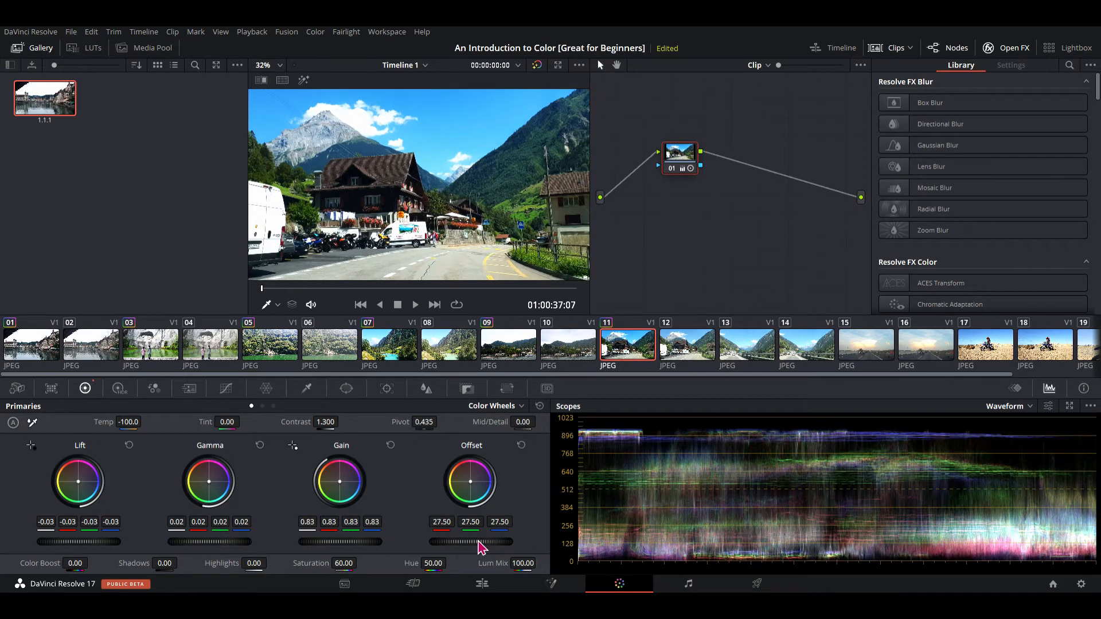
scroll(480, 548, up, 1)
scroll(479, 547, down, 1)
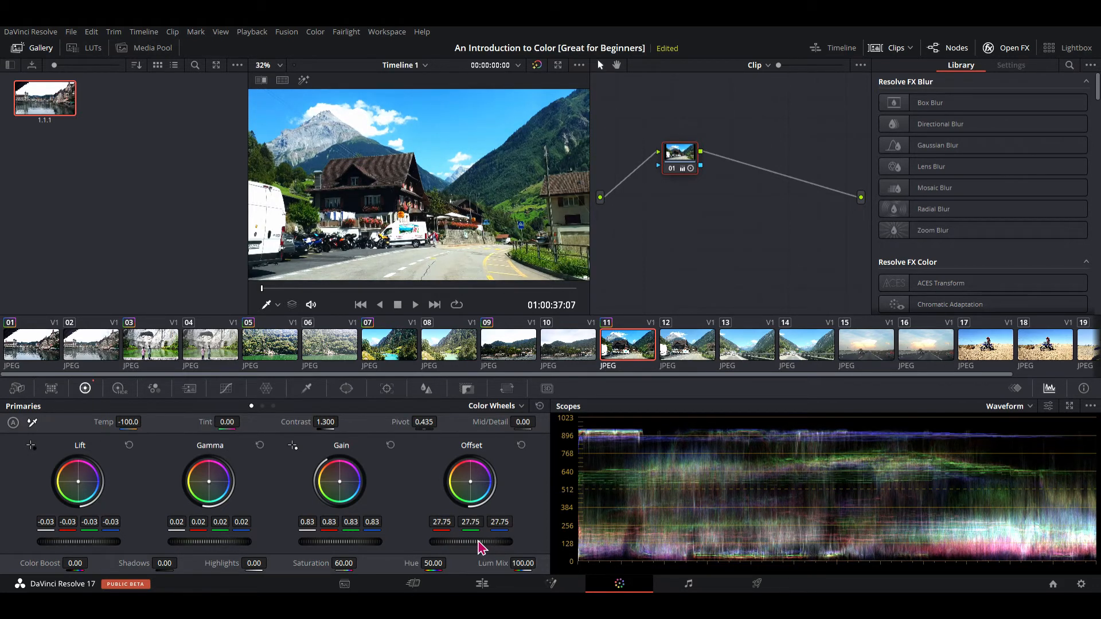
scroll(479, 547, down, 1)
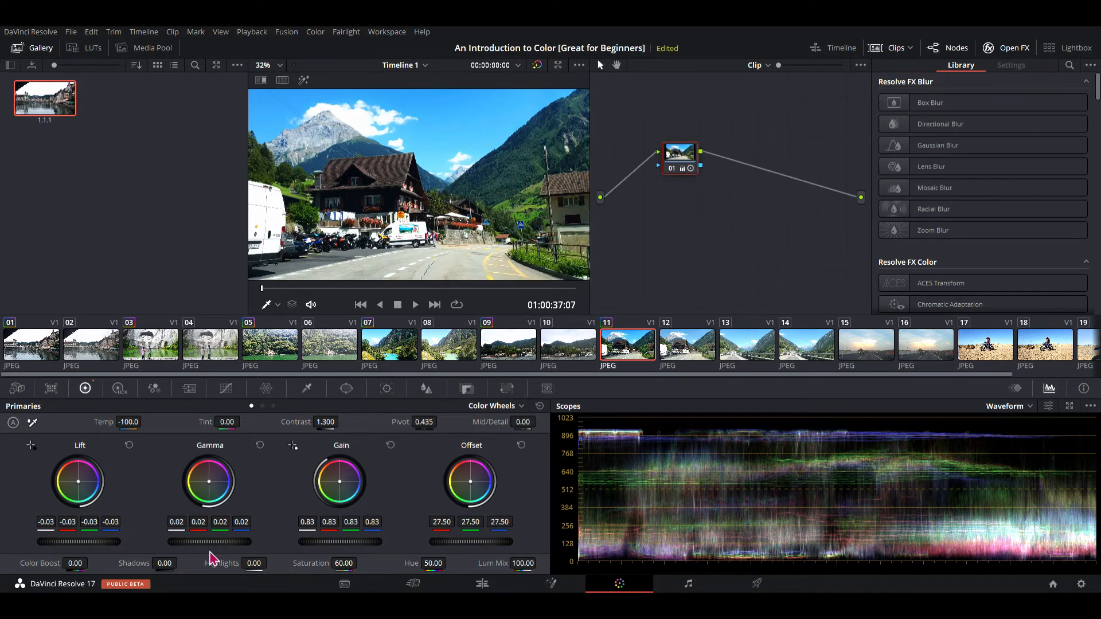
Try slightly darker midtones on clip 11, settling Gamma at 0.02, and lower the master Offset to 26.50.
scroll(220, 551, down, 2)
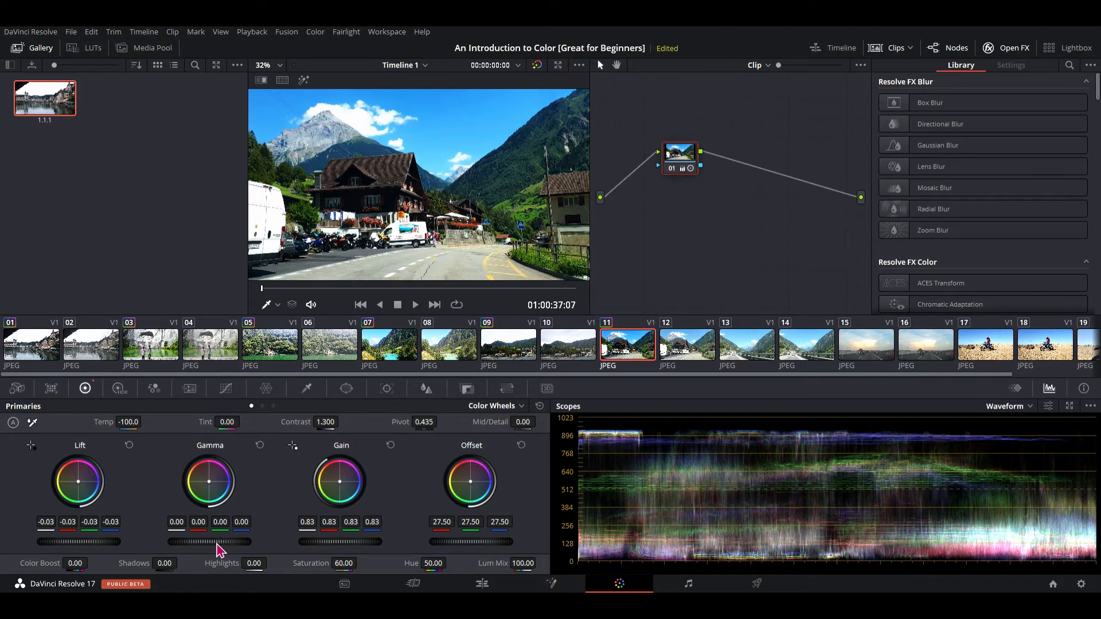
scroll(220, 550, up, 1)
scroll(219, 548, down, 1)
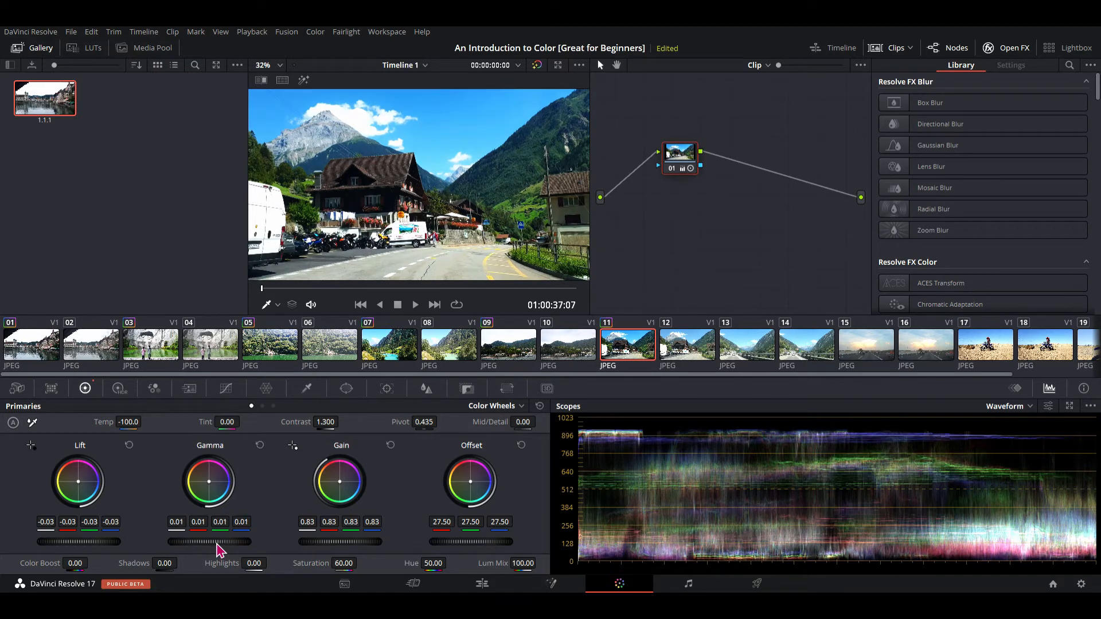
scroll(220, 551, up, 1)
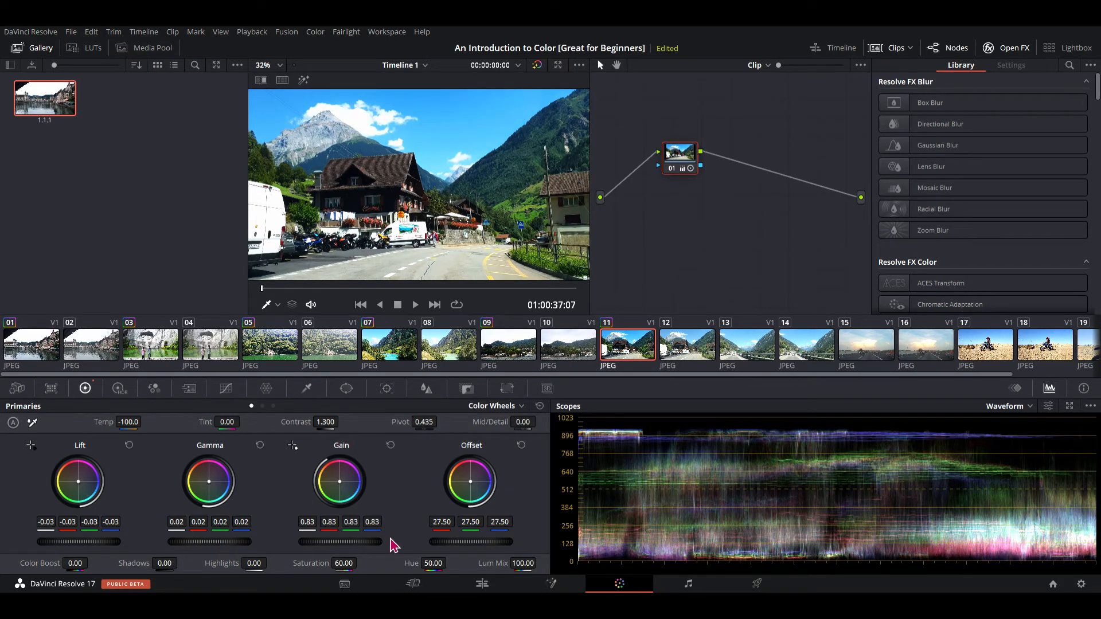
scroll(477, 550, down, 2)
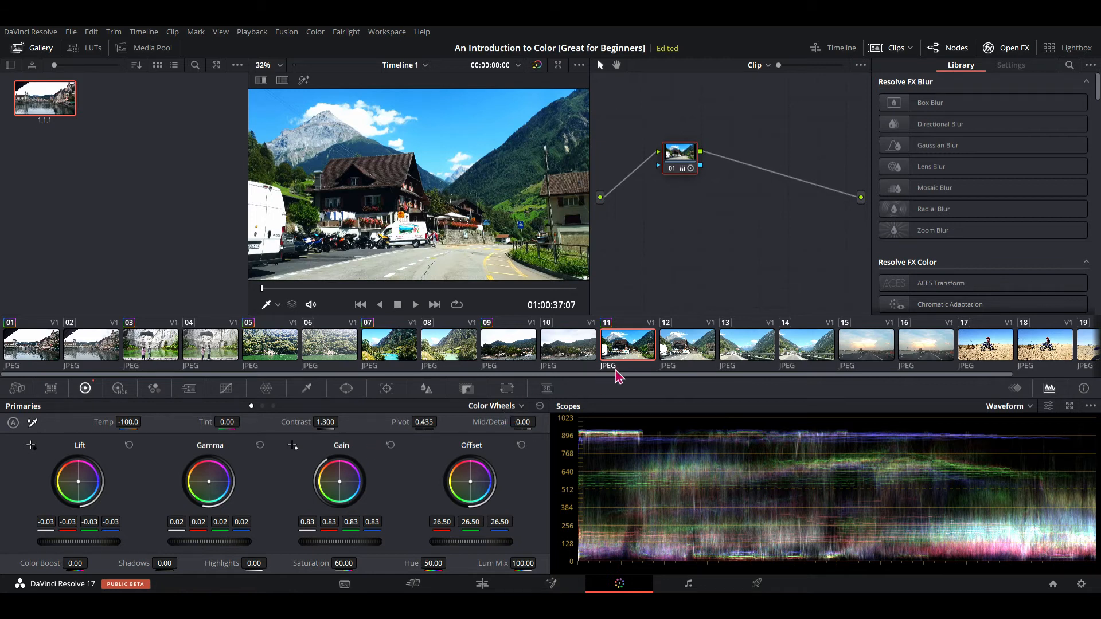
Compare the graded clip 11 with its ungraded copy, clip 12, and briefly bring up the white balance picker without sampling.
click(704, 354)
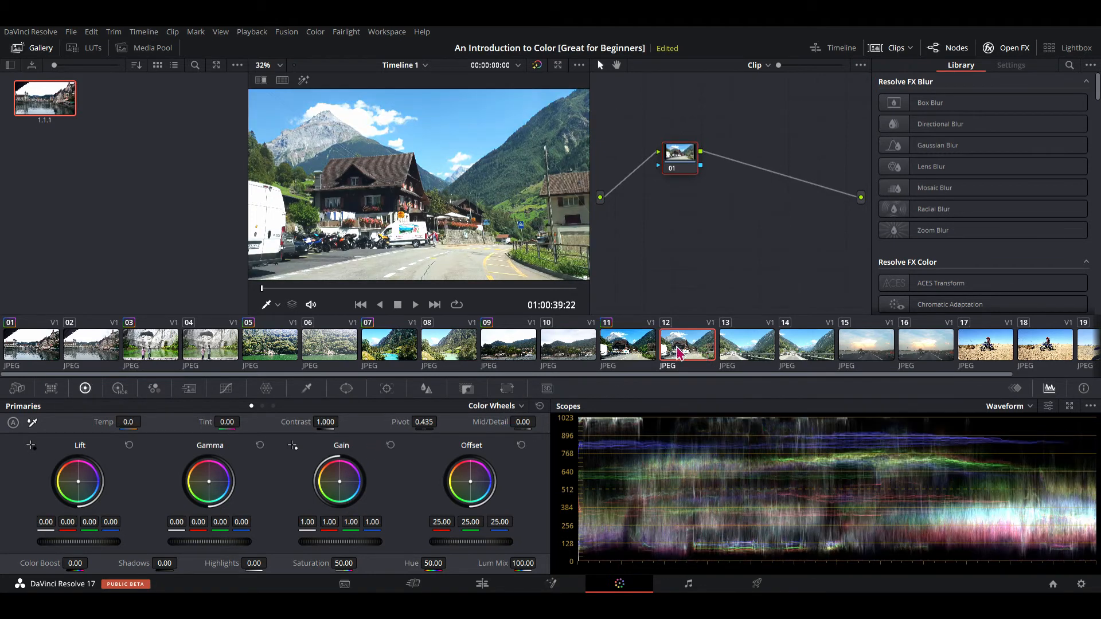
click(628, 351)
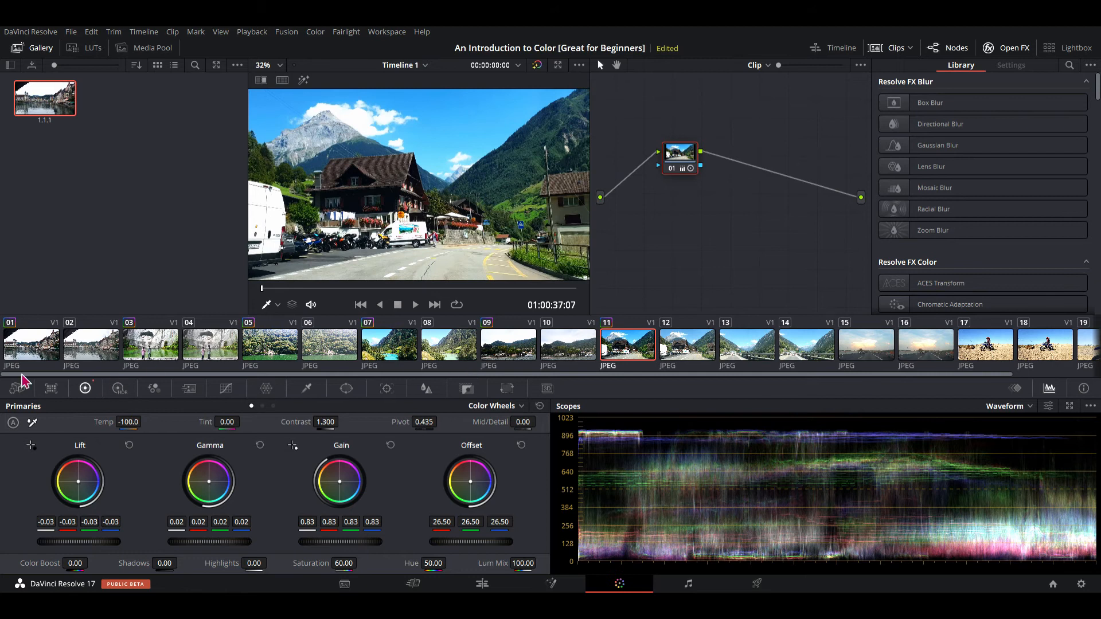
click(32, 425)
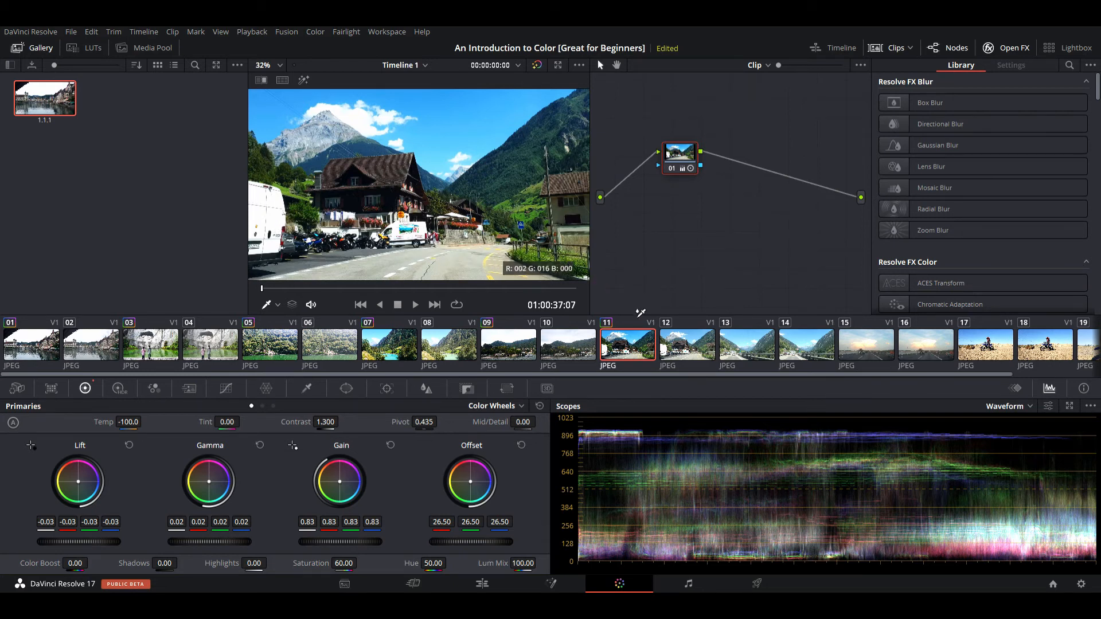
click(746, 357)
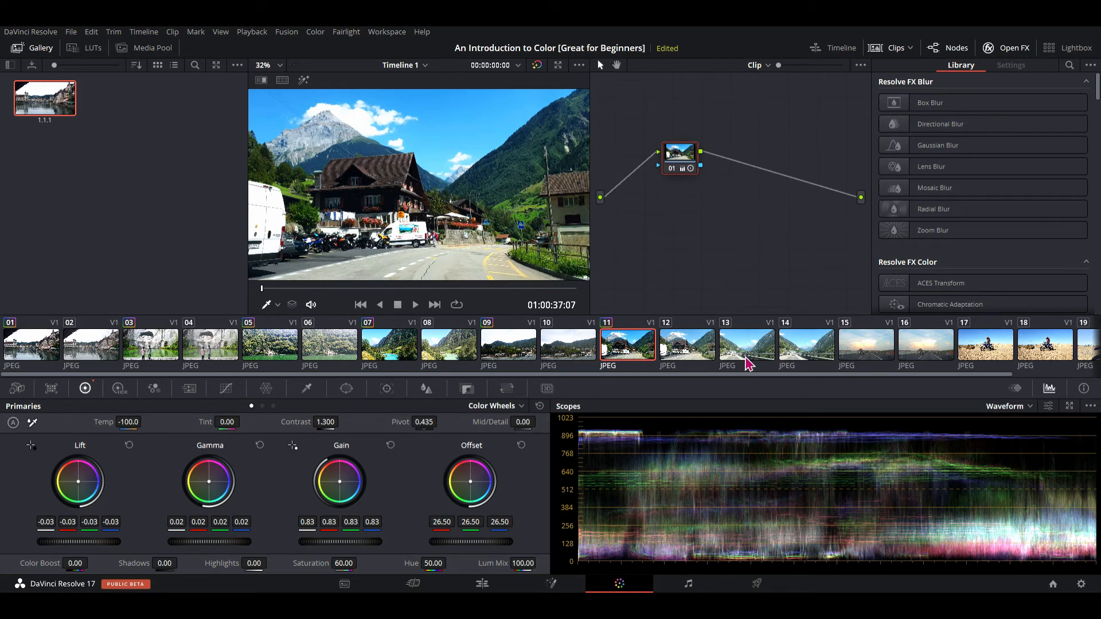
Apply the saved still's grade to clip 13 and reset its Gamma wheel.
click(746, 347)
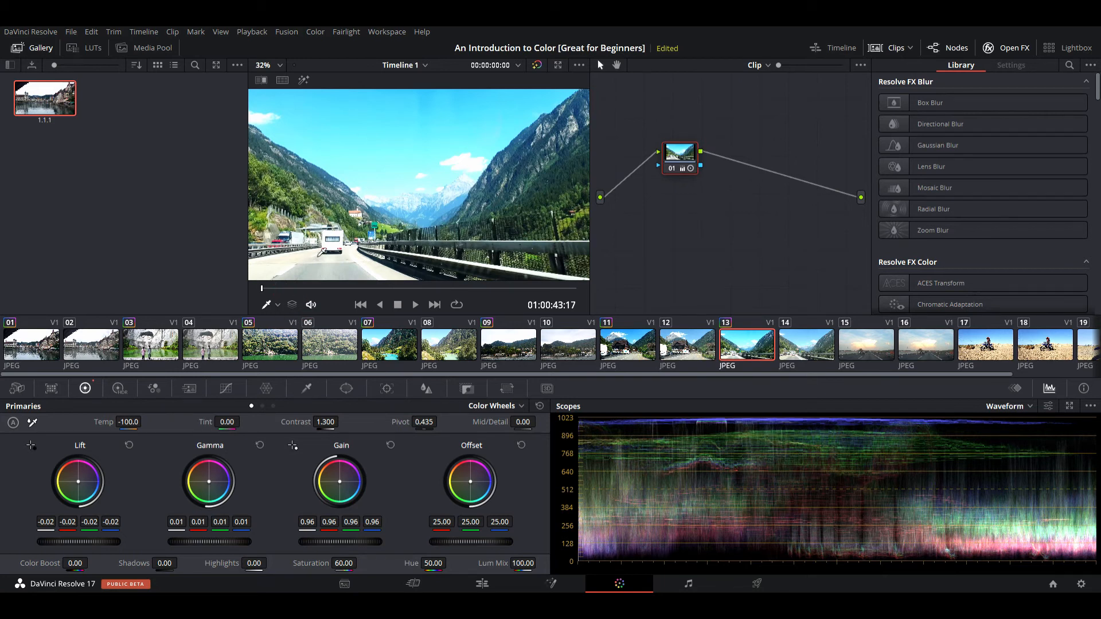
click(32, 423)
click(32, 495)
click(261, 446)
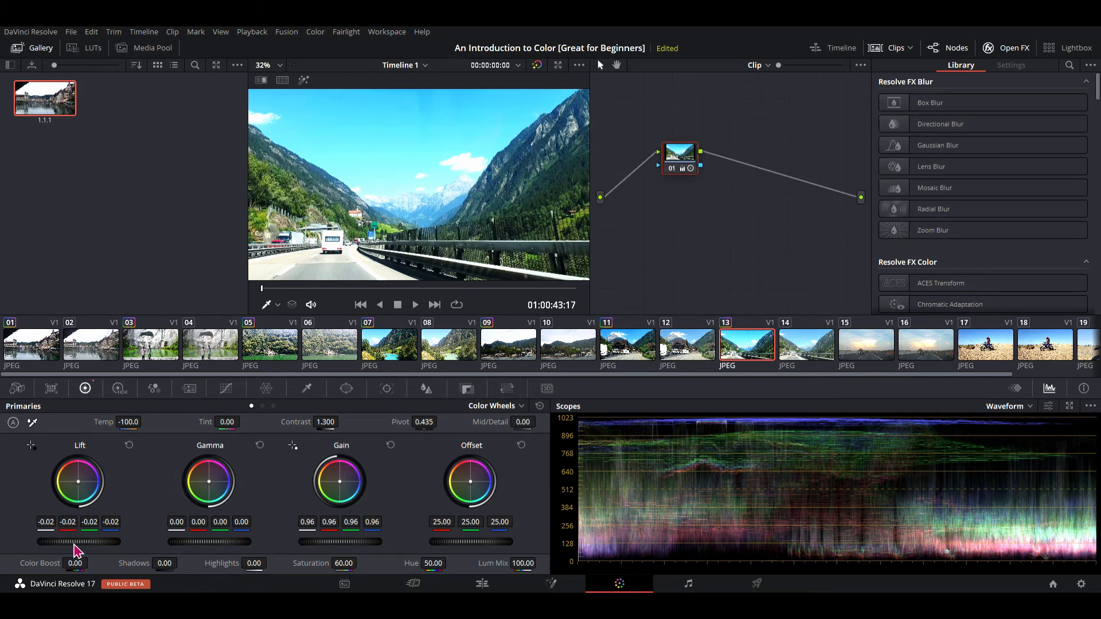
Set clip 13's master Lift to -0.04, Gamma to 0.02, Gain to 0.87 and Offset to 20.50.
drag(75, 545, 75, 545)
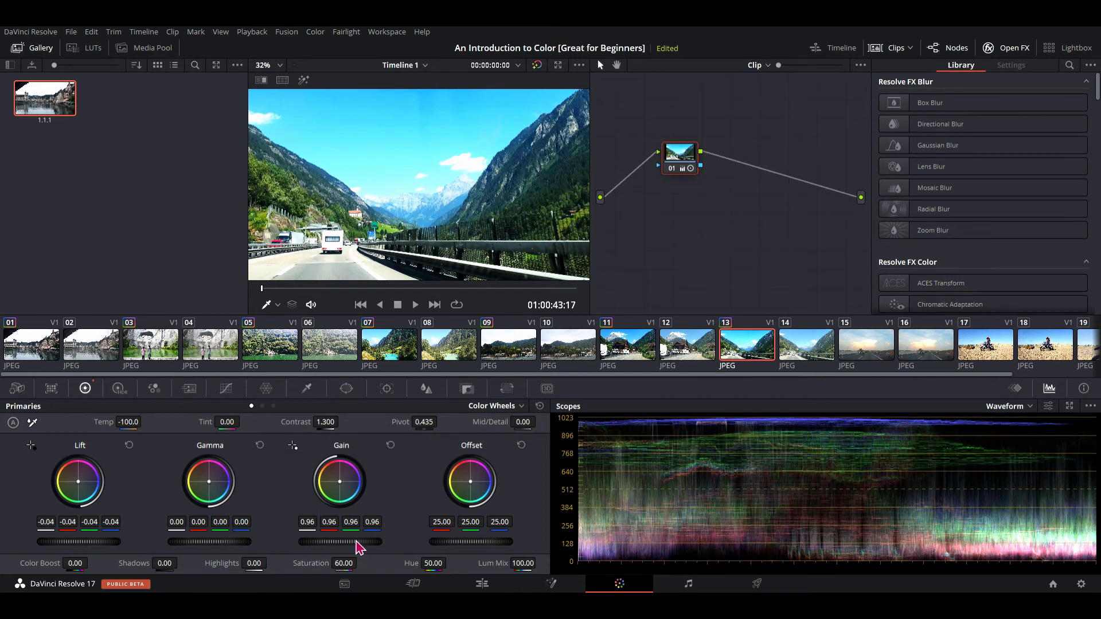
drag(357, 541, 356, 542)
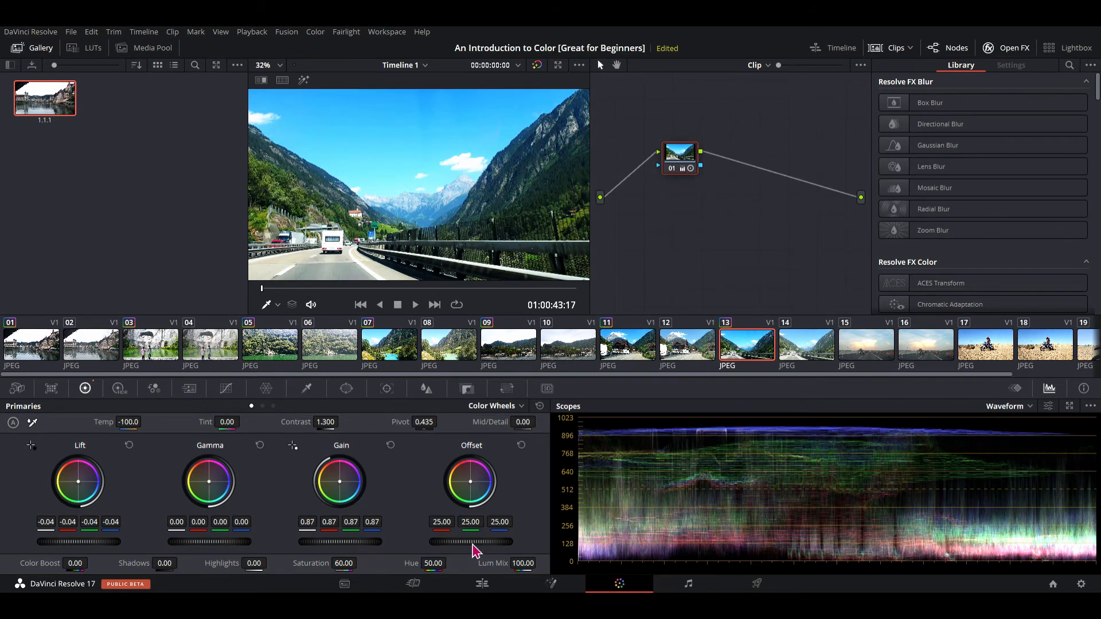
drag(474, 541, 474, 542)
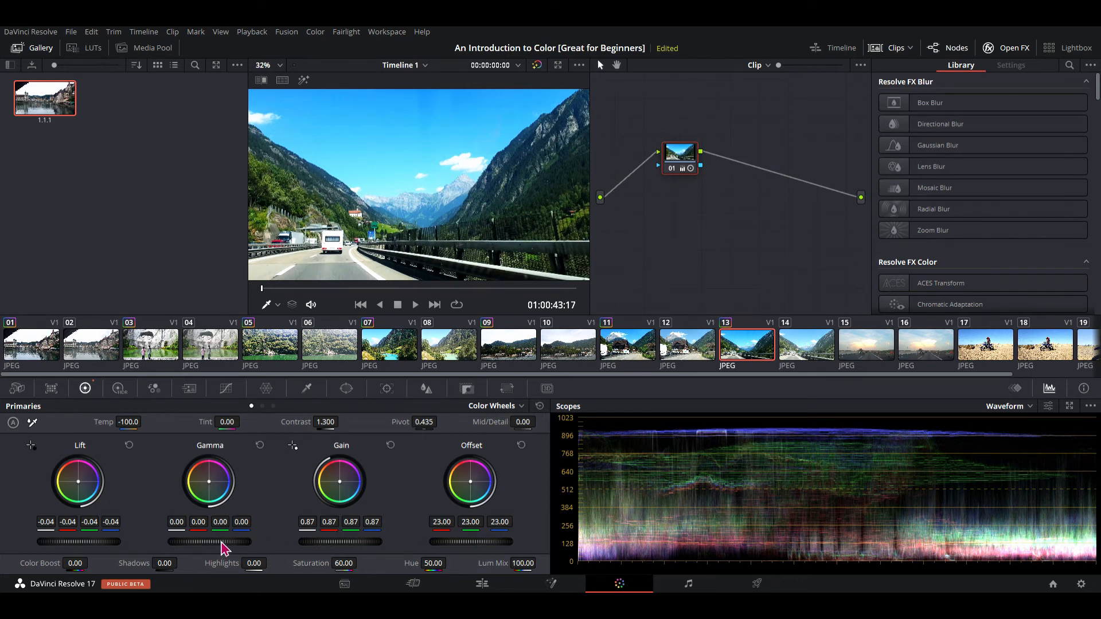
drag(223, 548, 221, 548)
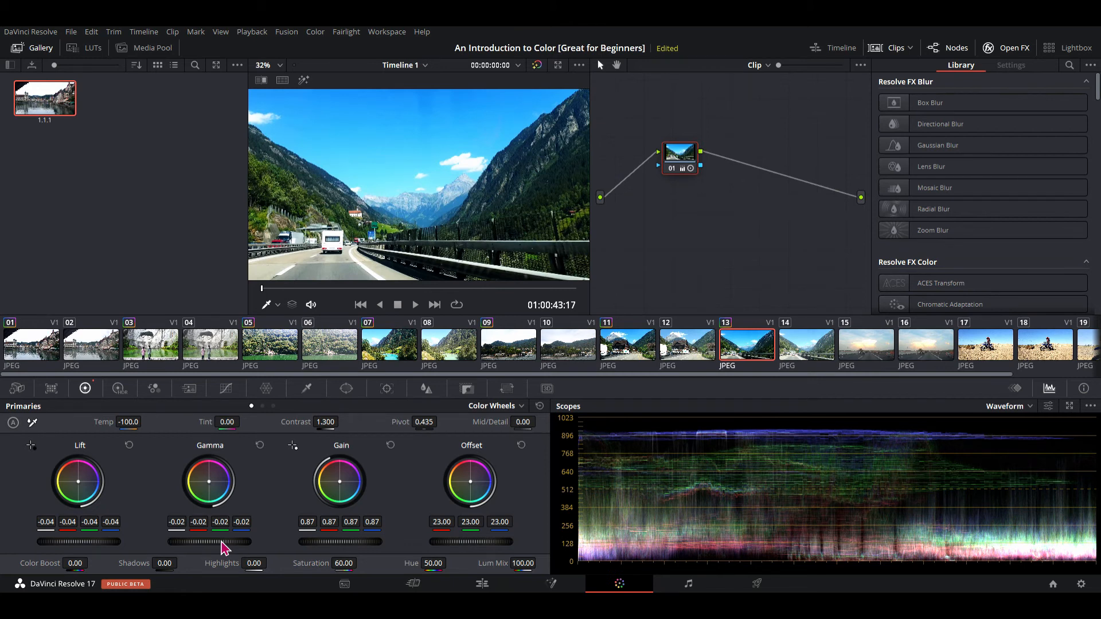
double_click(221, 544)
drag(222, 546, 223, 548)
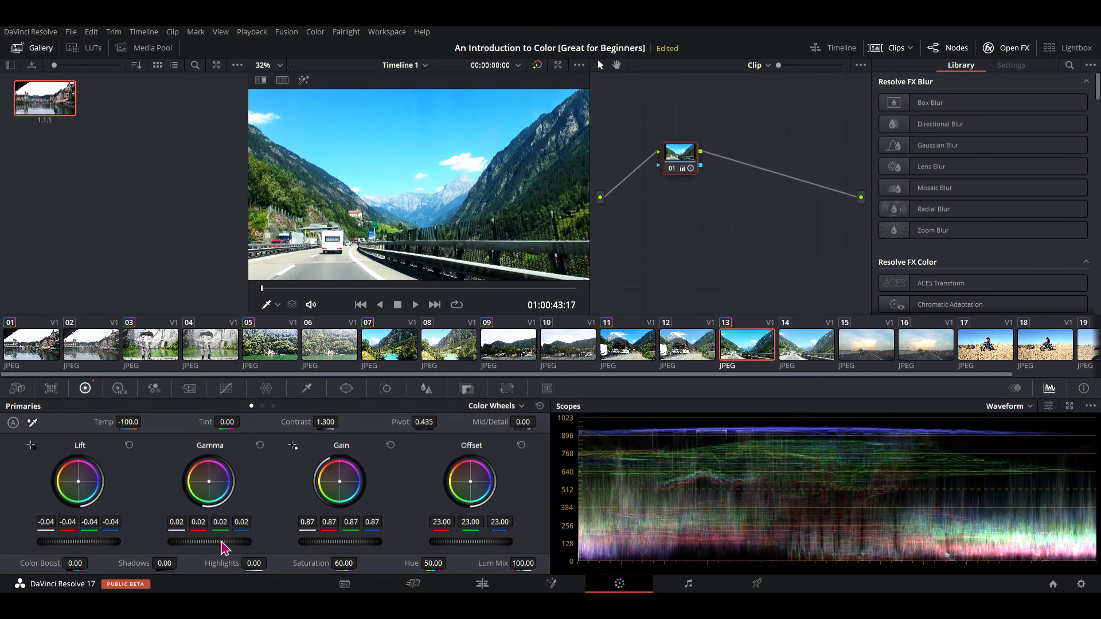
drag(460, 545, 462, 547)
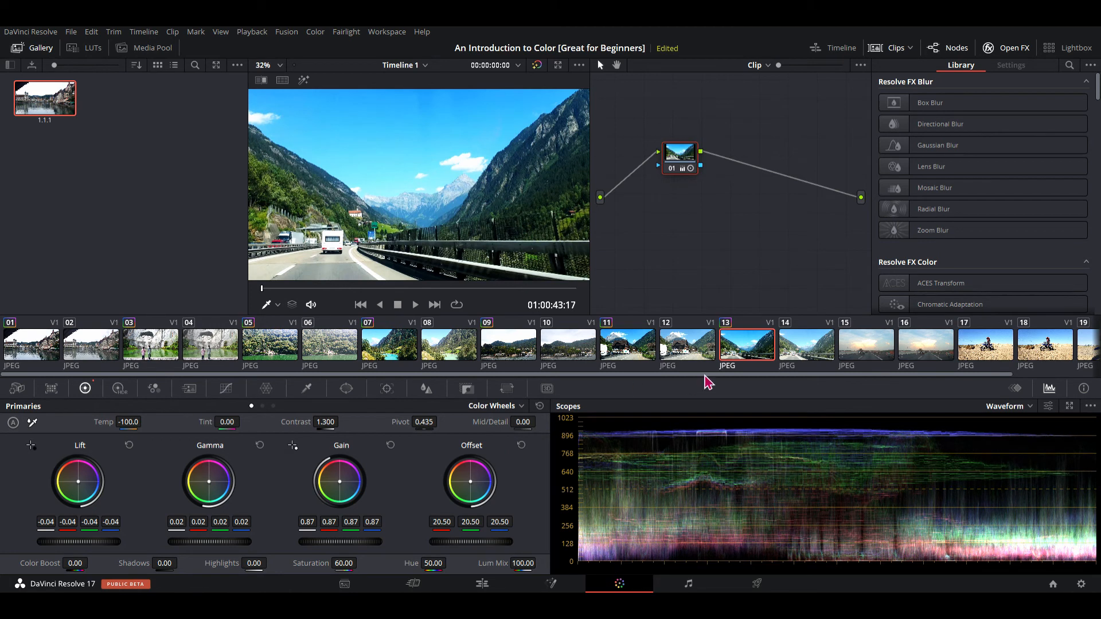
Compare the graded clip 13 back and forth with its ungraded copy, clip 14.
click(806, 349)
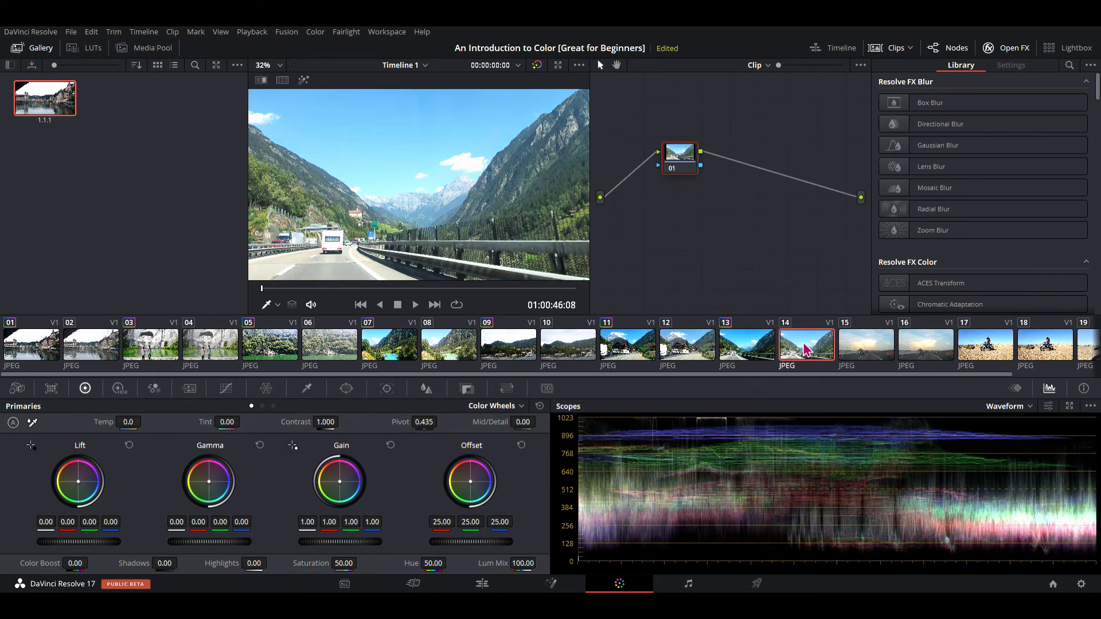
click(764, 351)
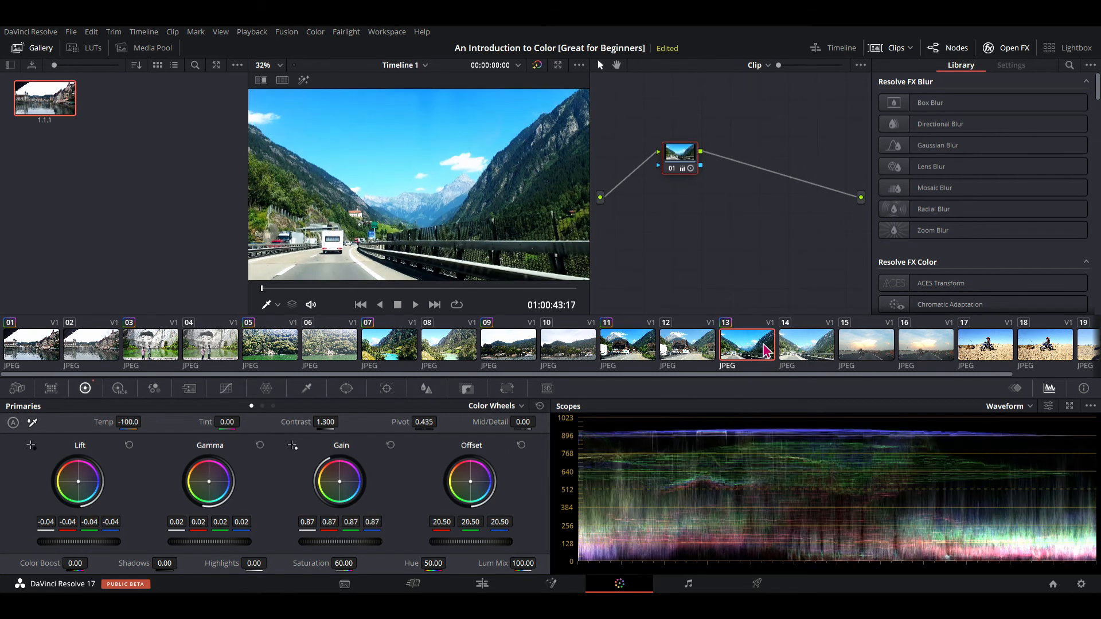
click(806, 347)
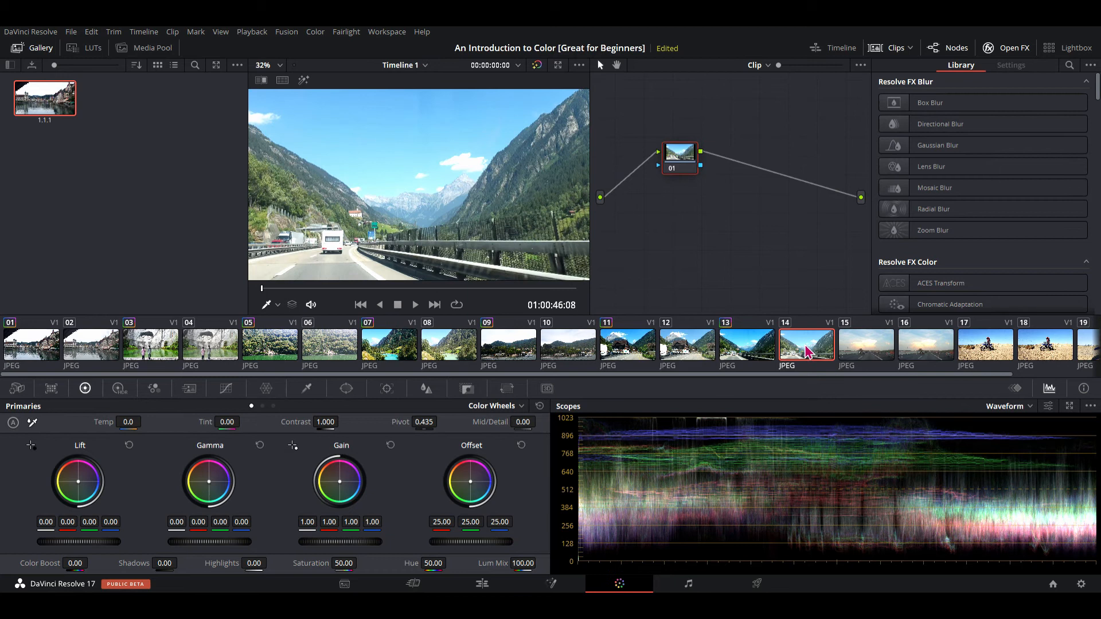
click(755, 347)
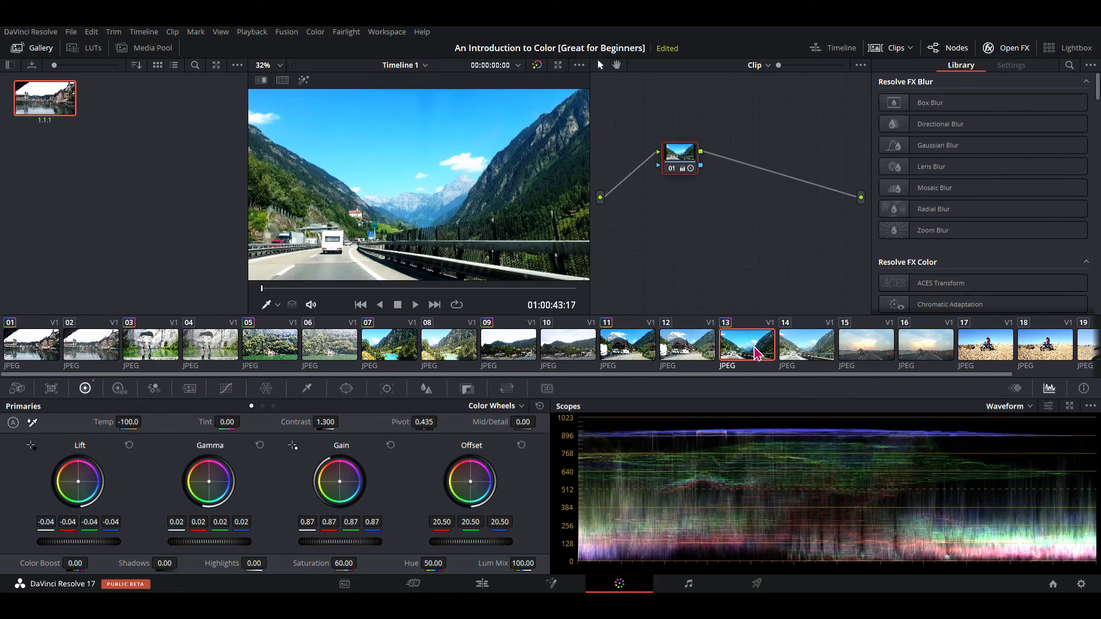
Apply the saved still's grade to clip 15, the sunset highway shot.
click(872, 351)
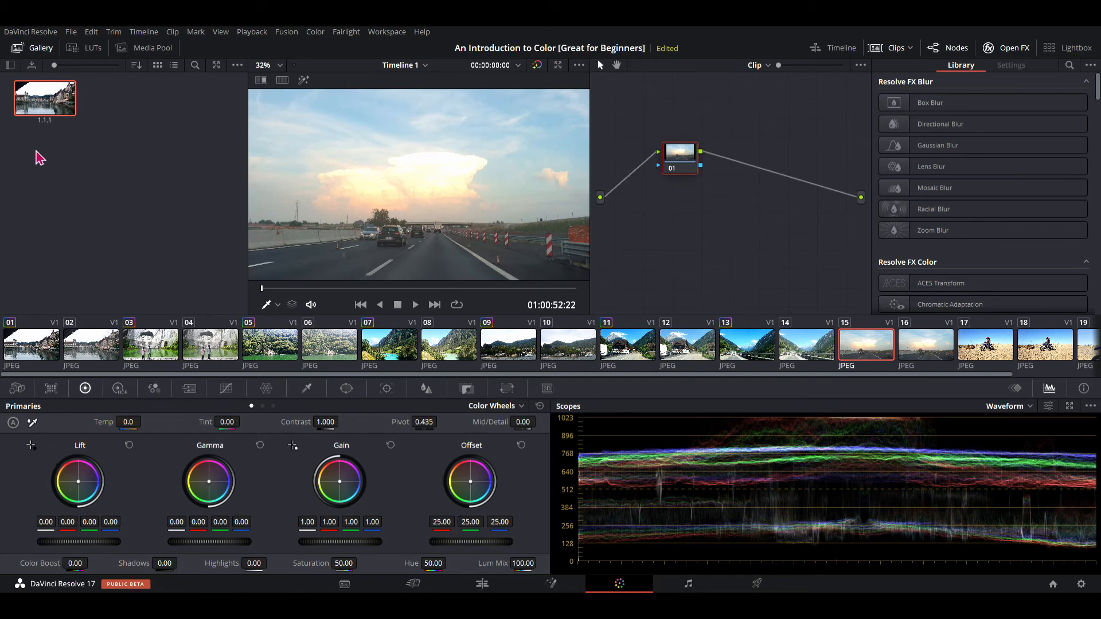
right_click(53, 108)
click(87, 141)
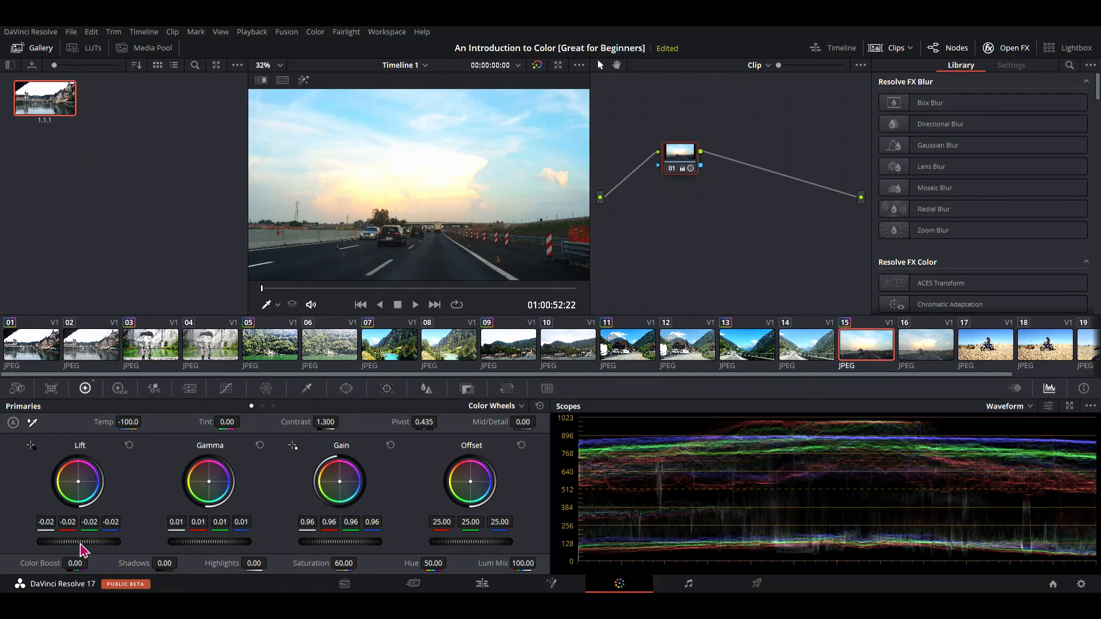
Set clip 15's master Lift to -0.04, Gamma to 0.02, Gain to 0.90 and Offset to 28.25.
drag(81, 548, 81, 545)
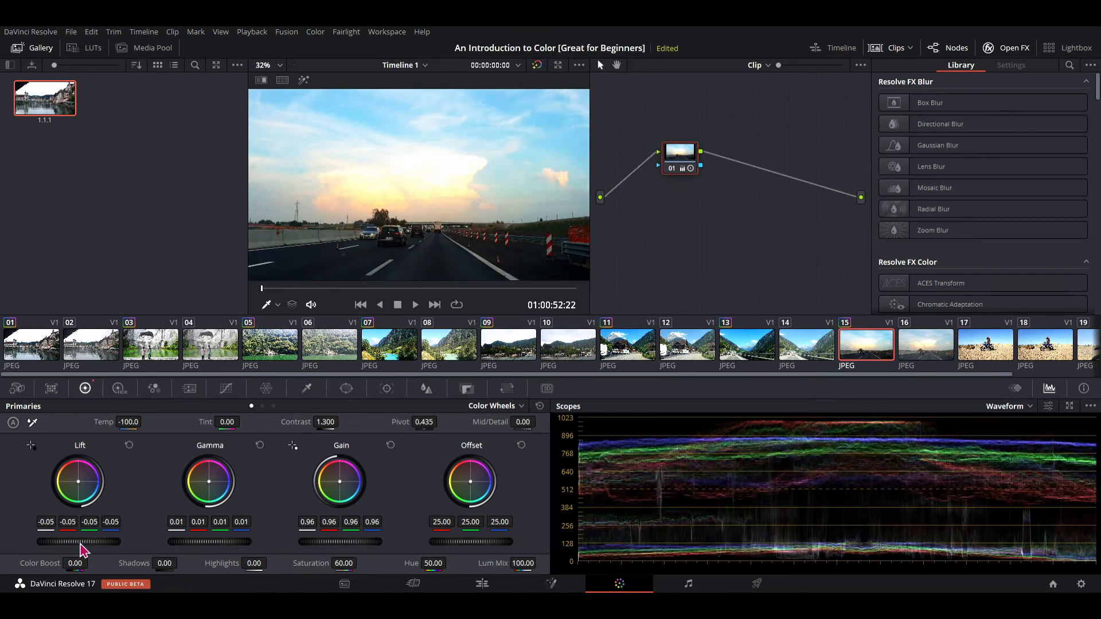
scroll(80, 544, down, 1)
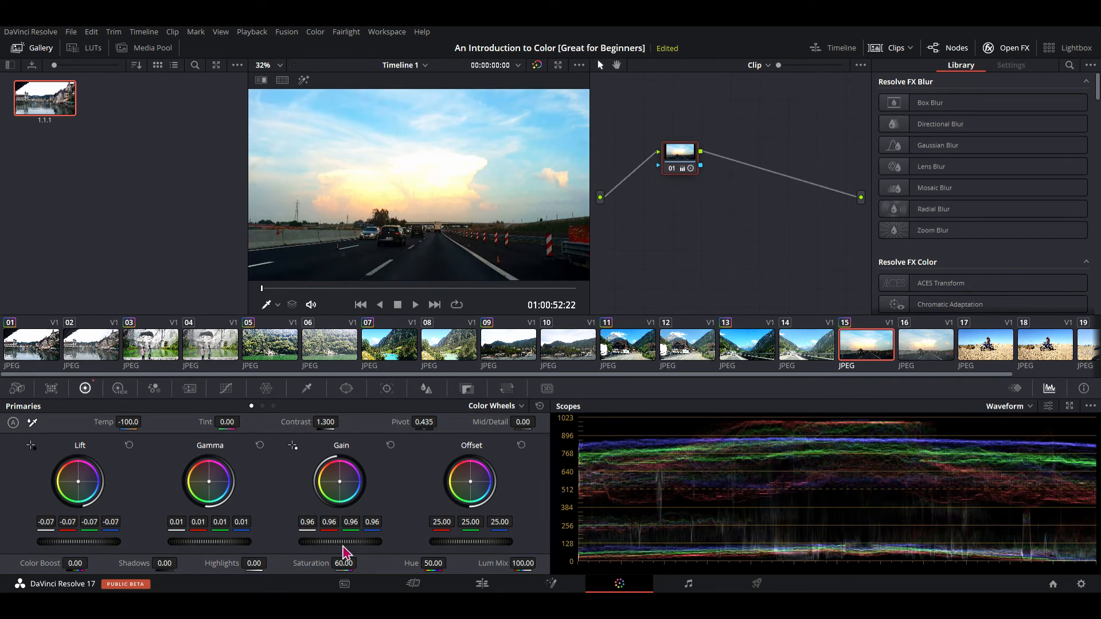
scroll(352, 550, down, 5)
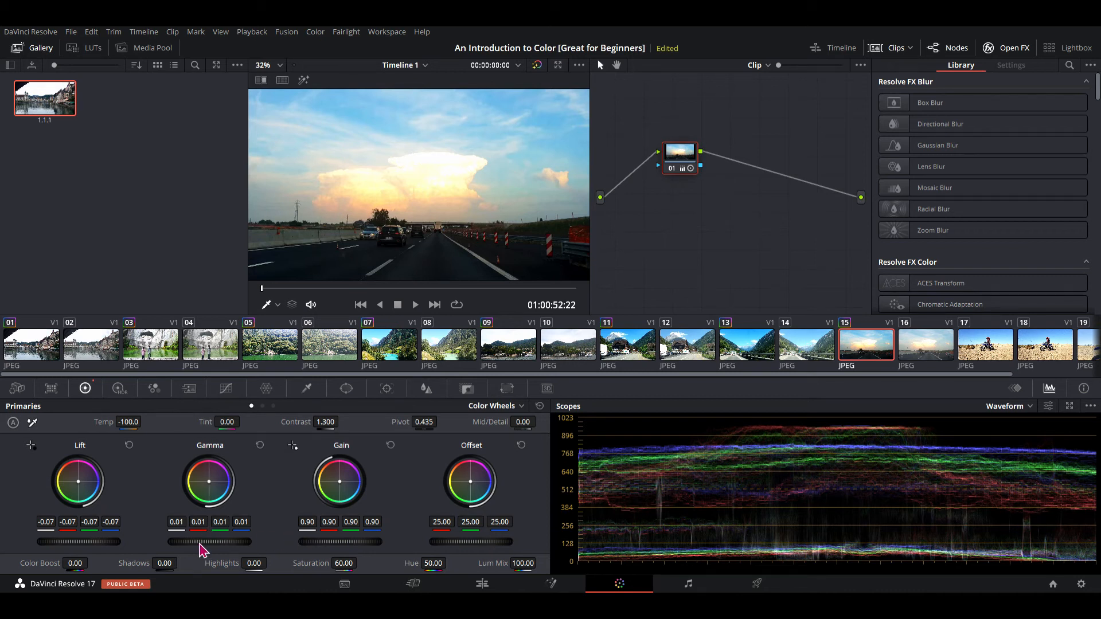
scroll(200, 549, up, 2)
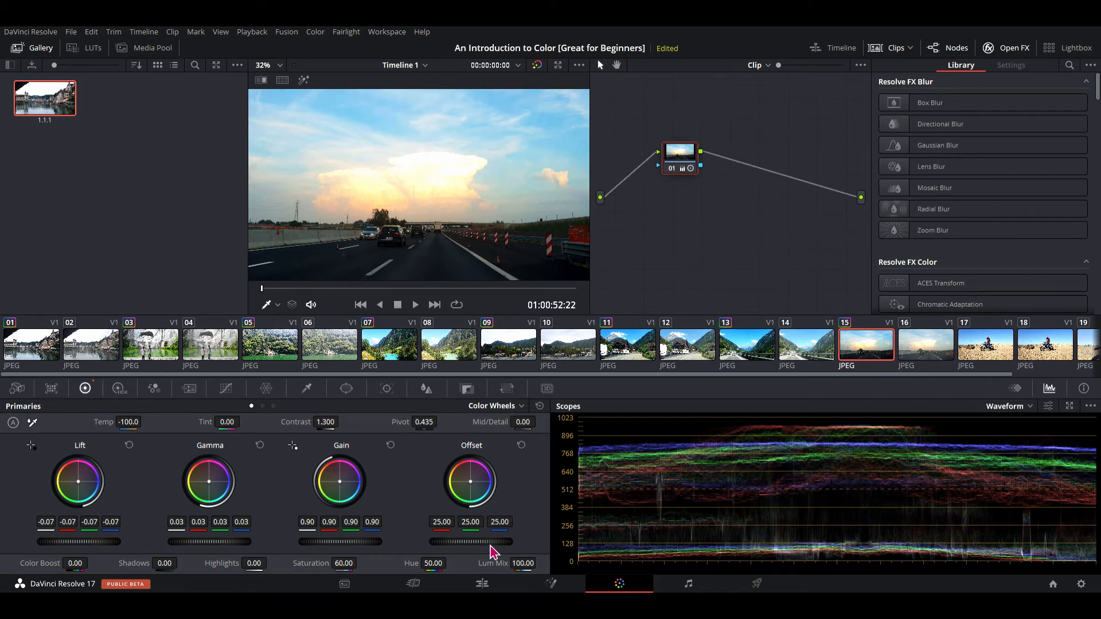
scroll(492, 552, up, 5)
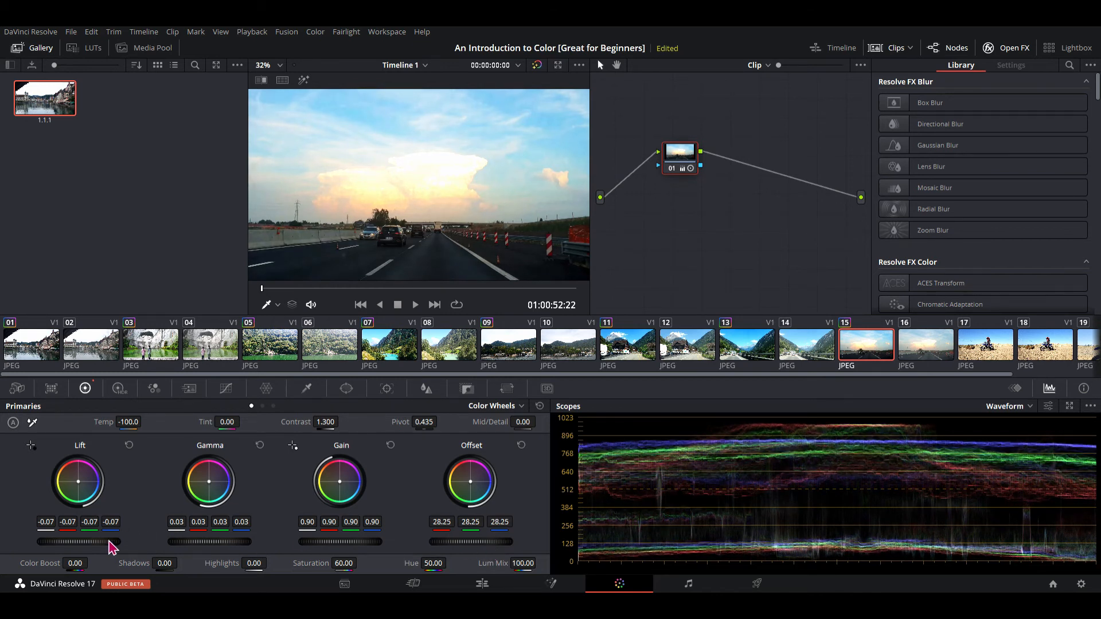
scroll(111, 547, up, 3)
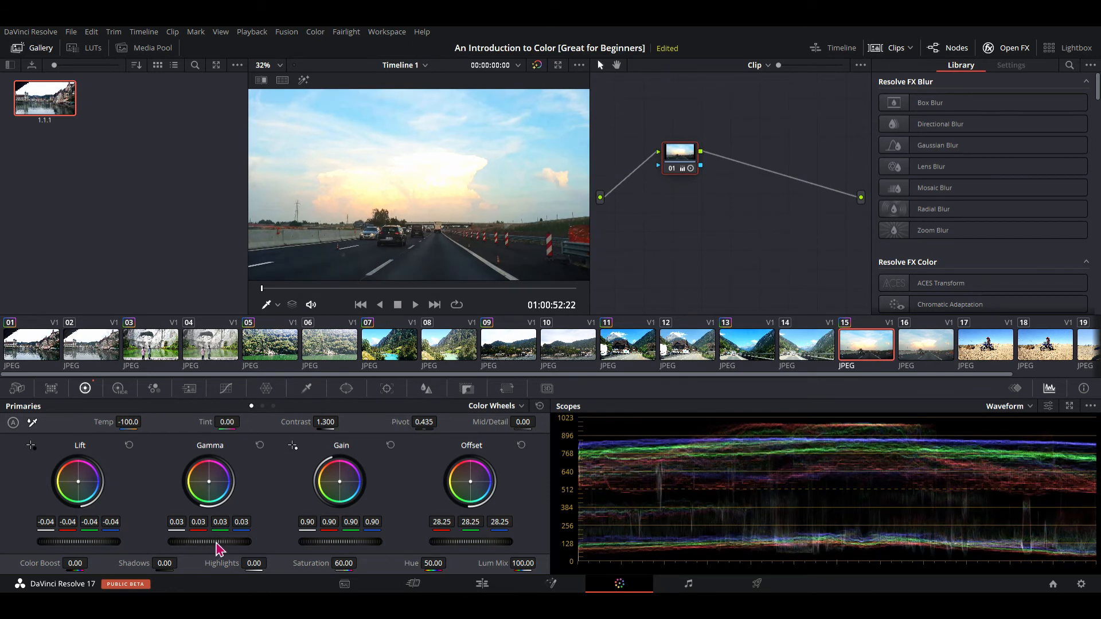
scroll(221, 547, down, 1)
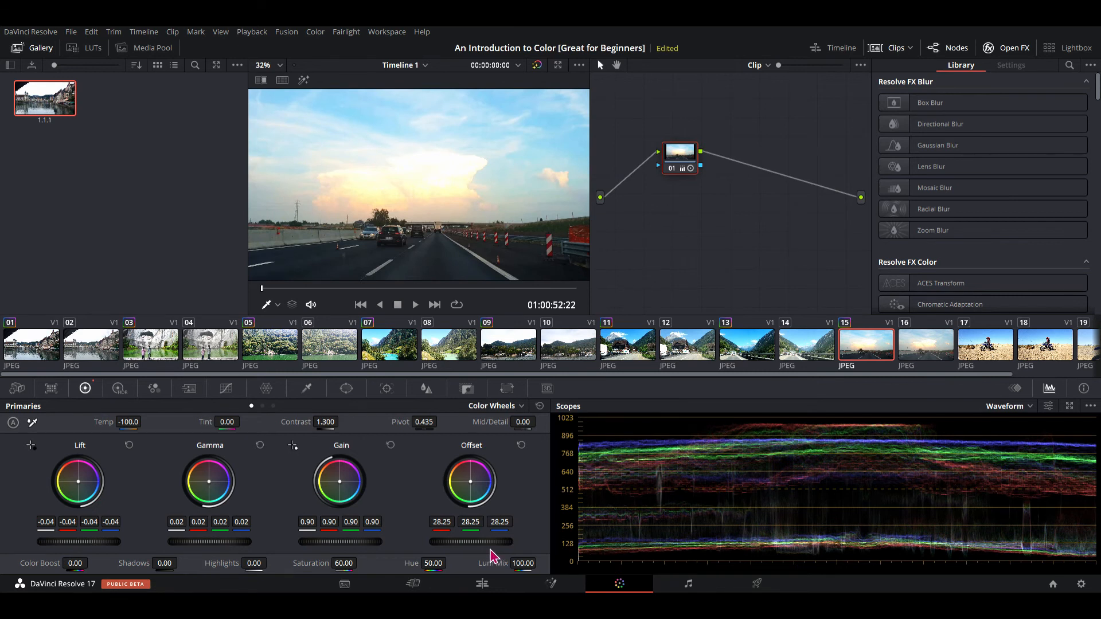
Lower clip 15's master Offset to 24.25 and compare the shot back and forth with its ungraded copy, clip 16.
scroll(488, 550, down, 5)
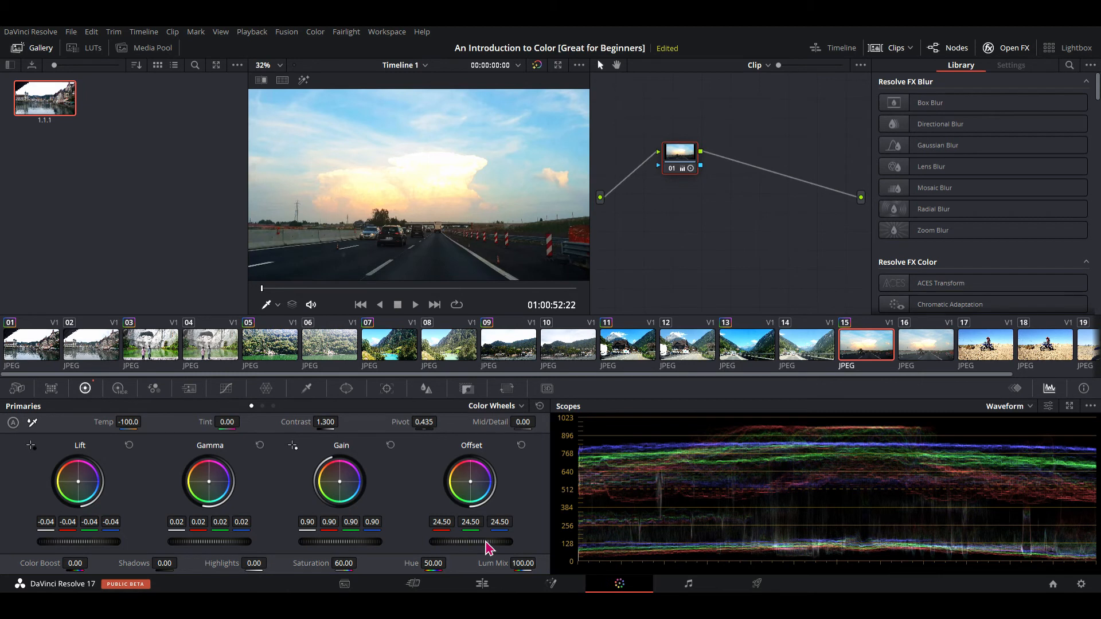
scroll(488, 548, down, 1)
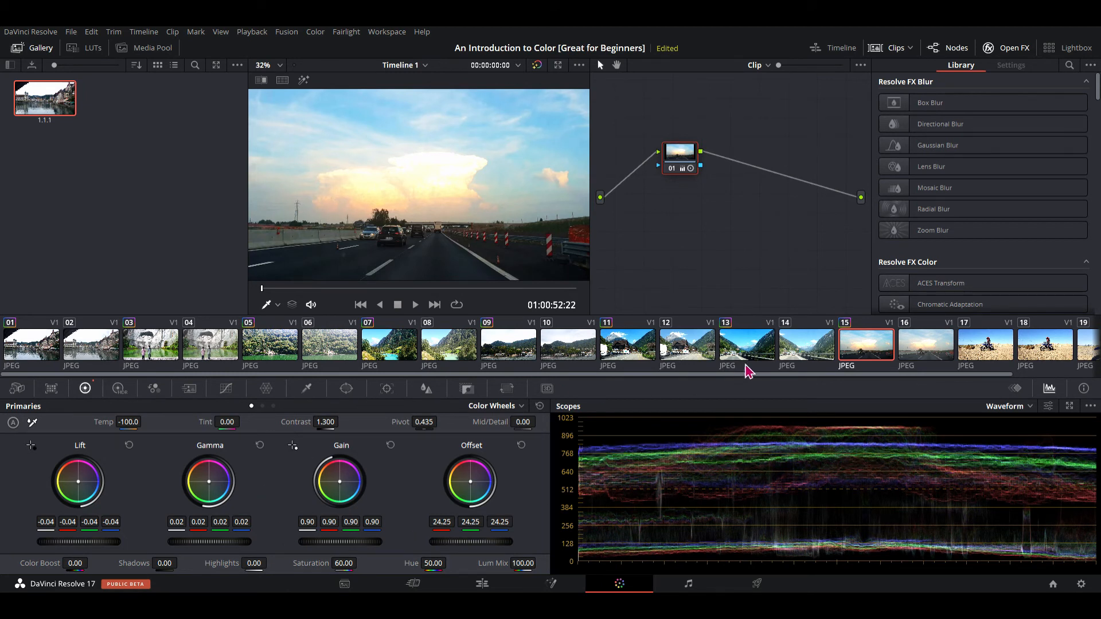
click(938, 357)
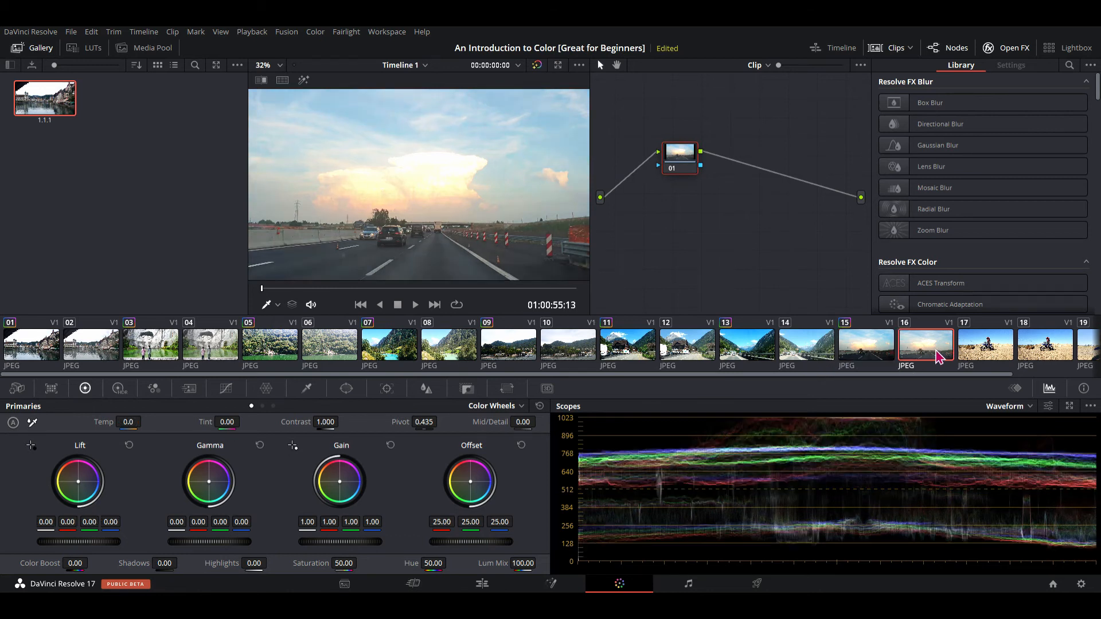
click(873, 351)
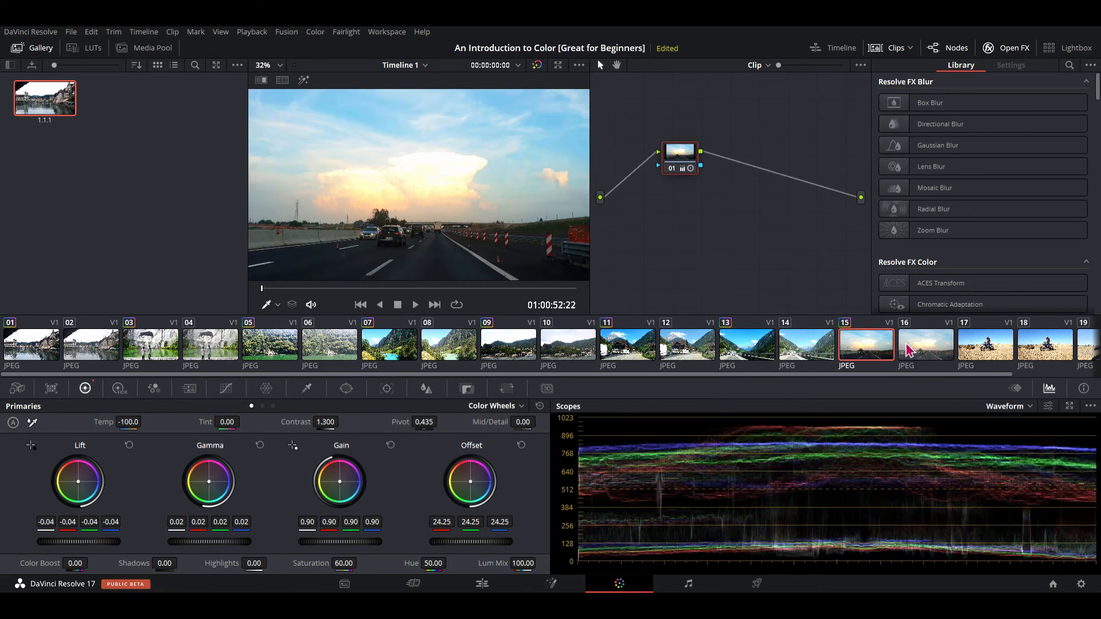
click(931, 351)
click(877, 351)
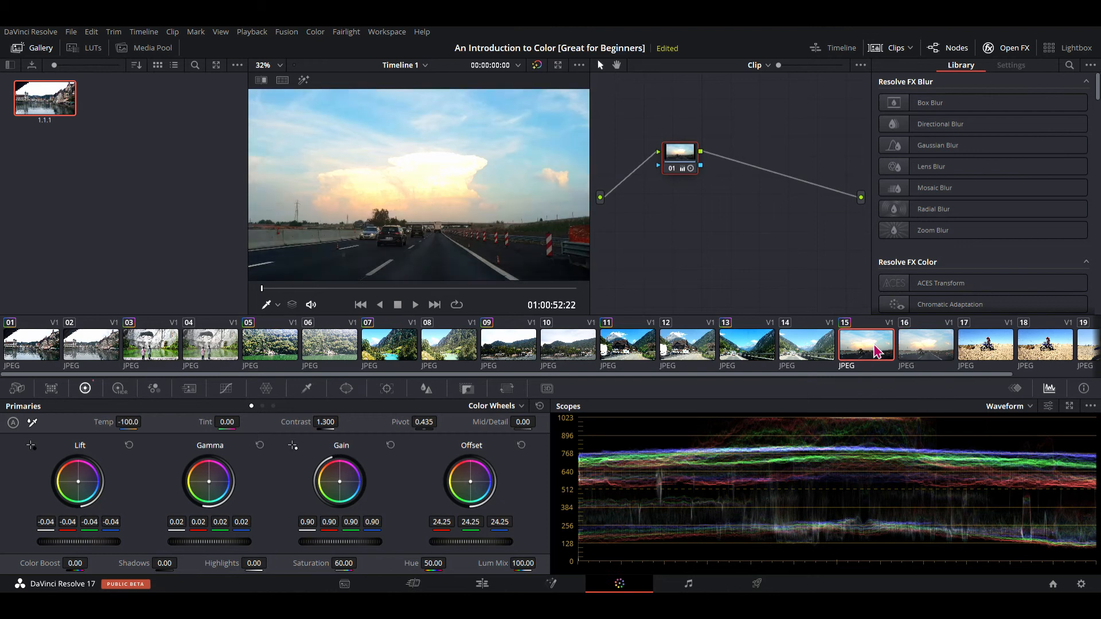
click(937, 348)
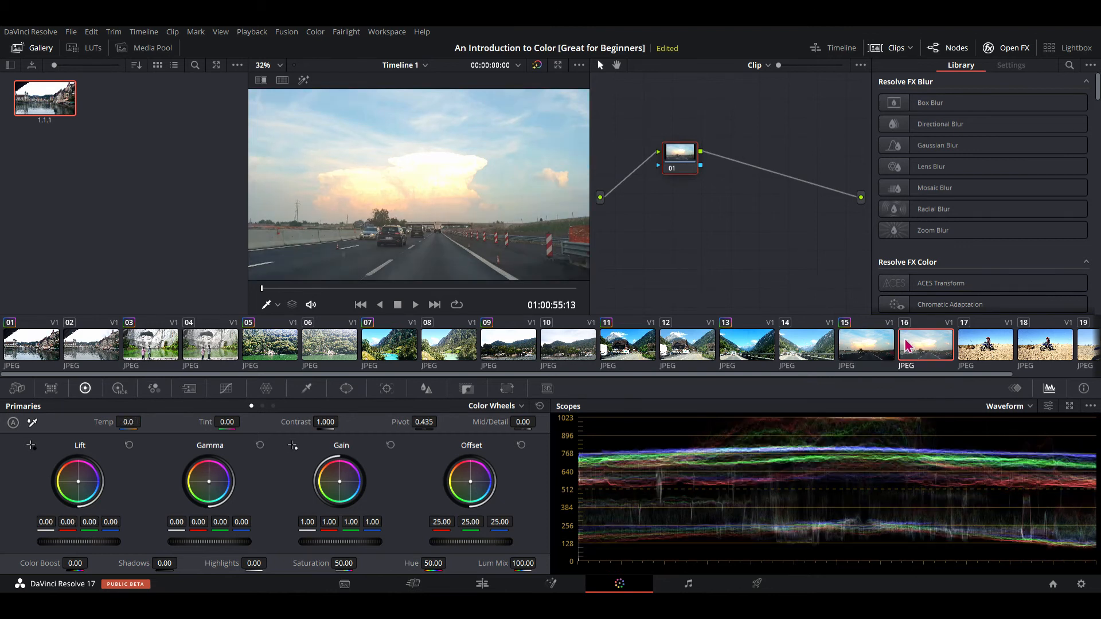
click(874, 351)
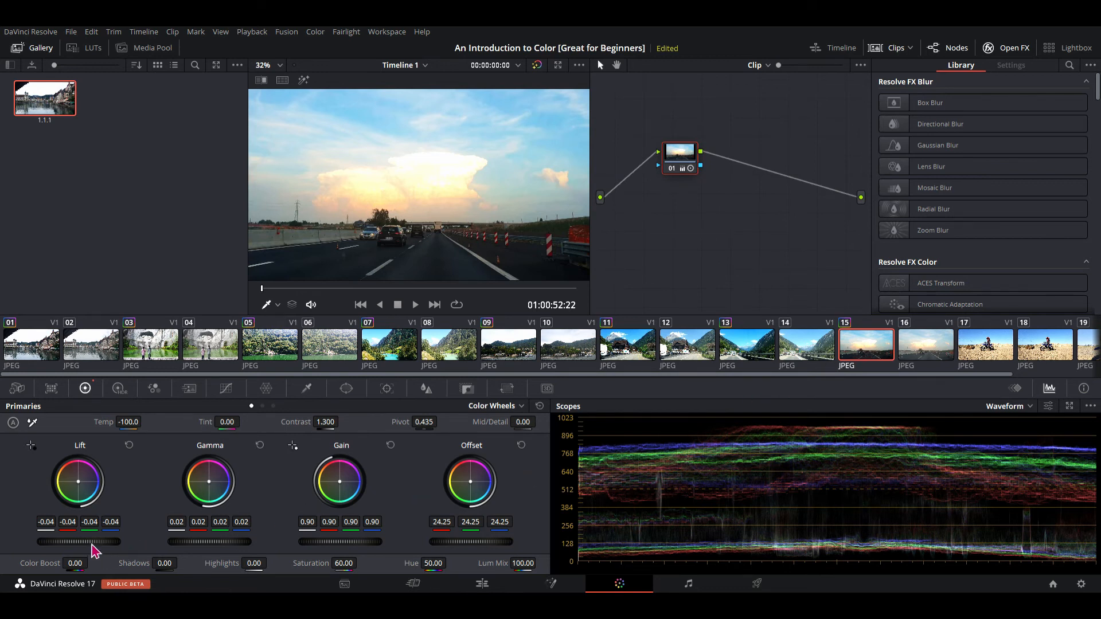
Set clip 15's master Lift to -0.03 and master Gamma to 0.01, checking the dark cars up close.
drag(92, 544, 90, 545)
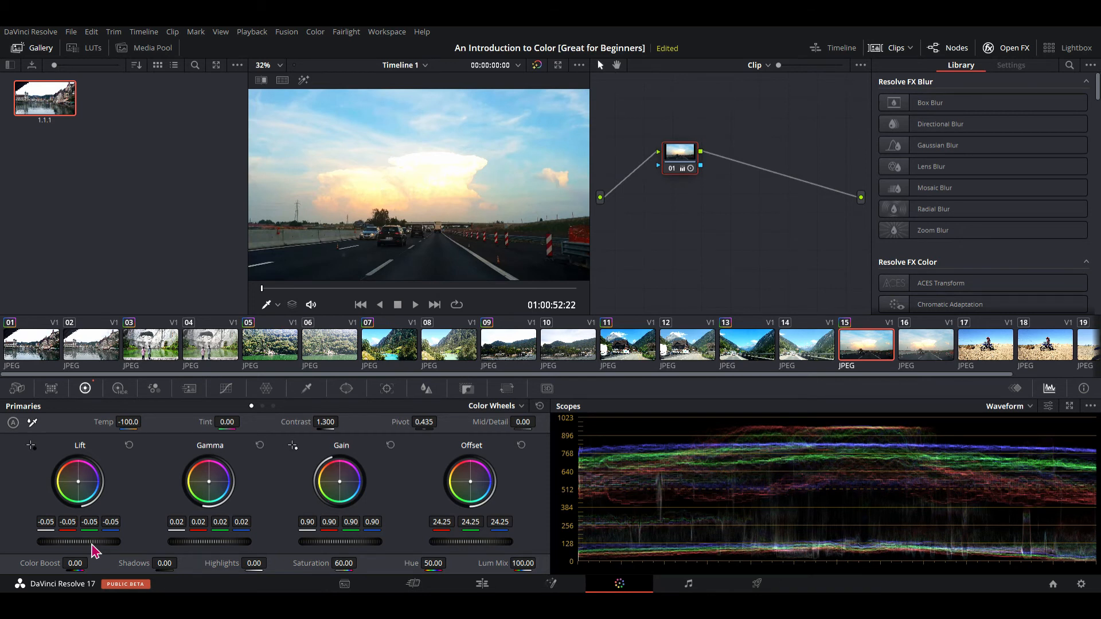
drag(91, 545, 93, 545)
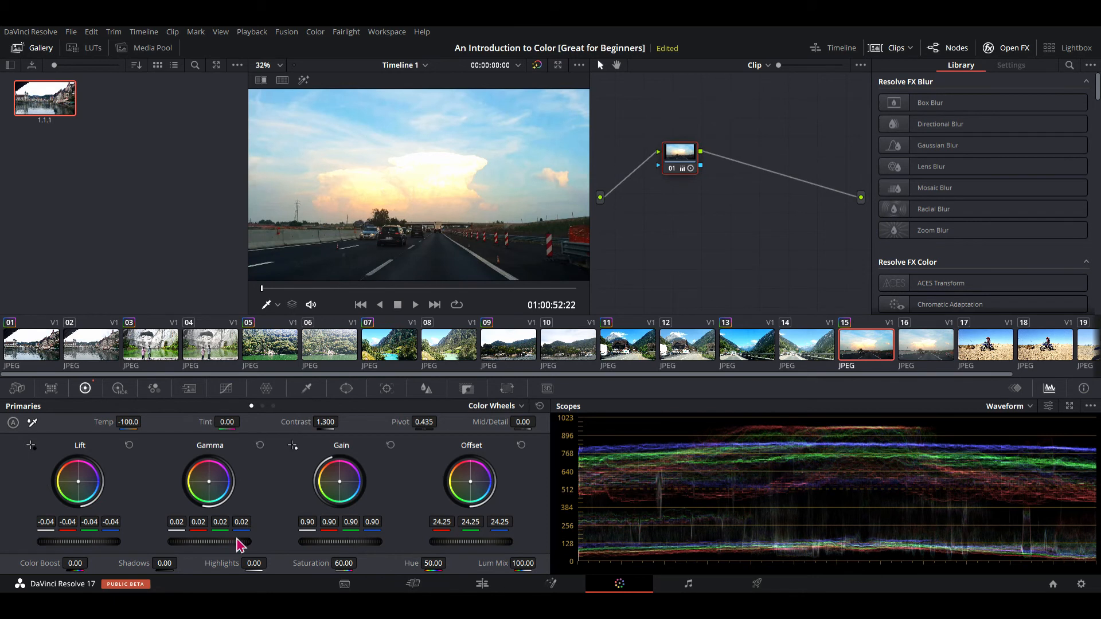
scroll(233, 543, down, 2)
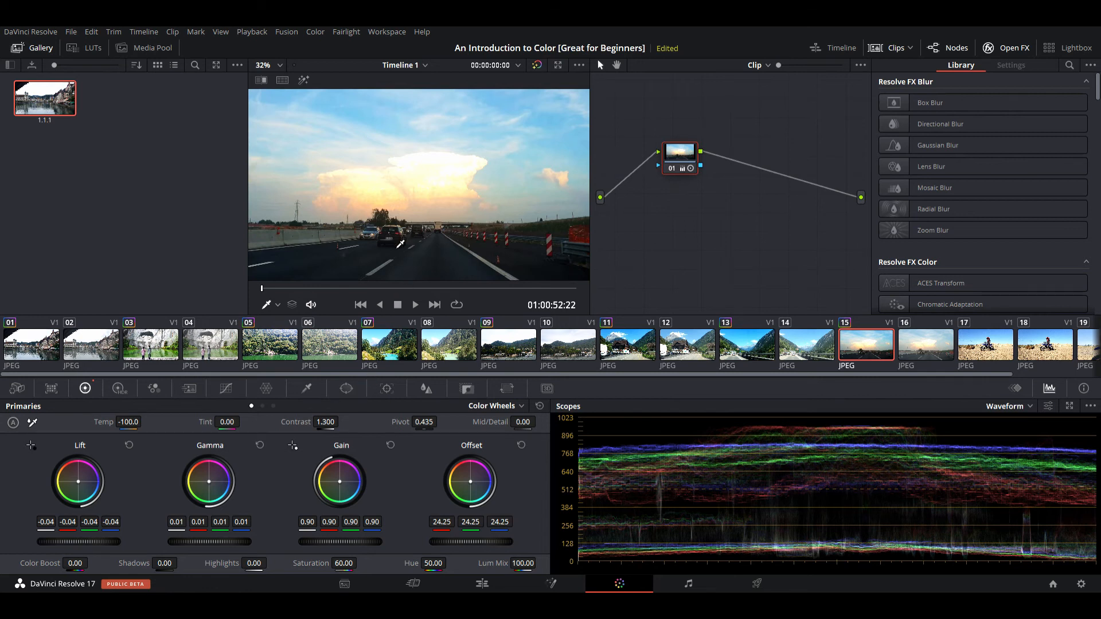
scroll(400, 245, up, 2)
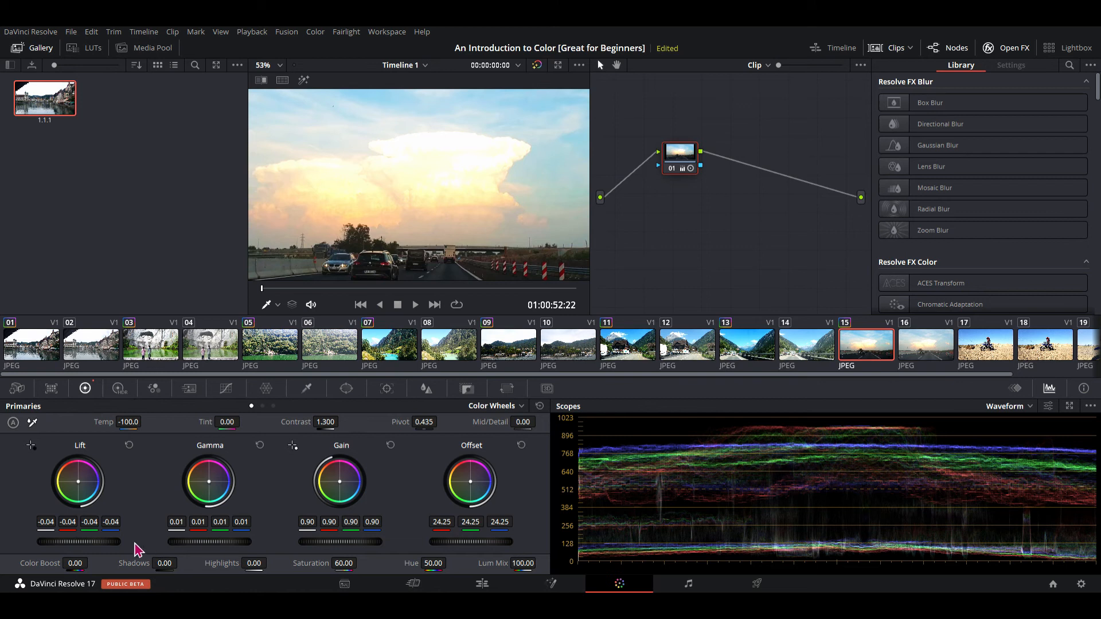
drag(94, 543, 96, 550)
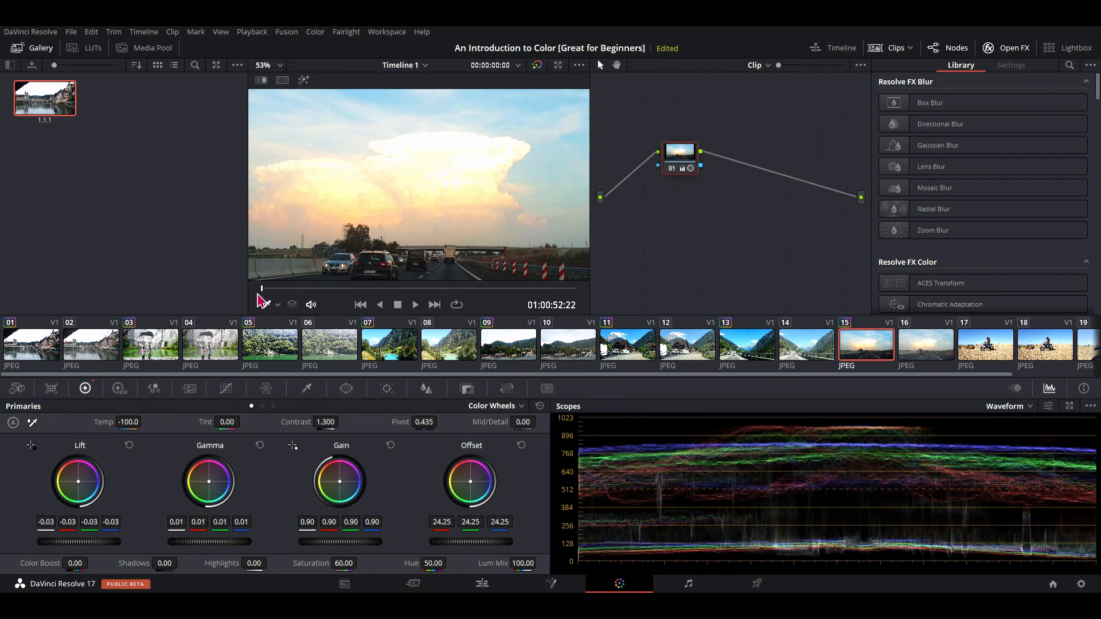
Compare the whole frame of graded clip 15 with ungraded clip 16, ending on clip 15.
scroll(471, 259, down, 5)
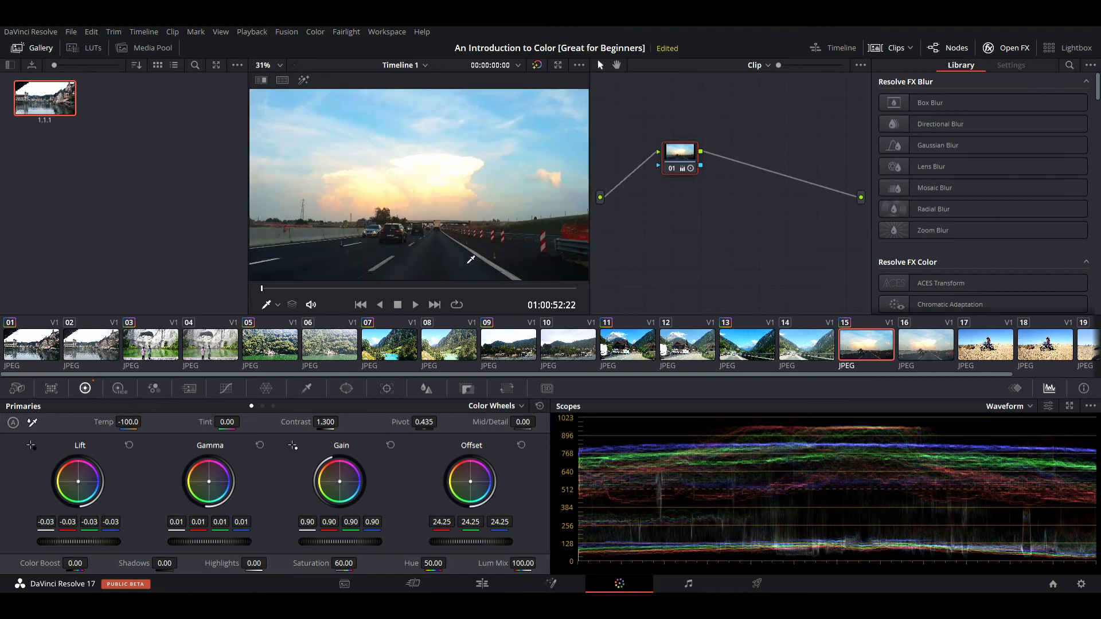
click(923, 349)
click(856, 350)
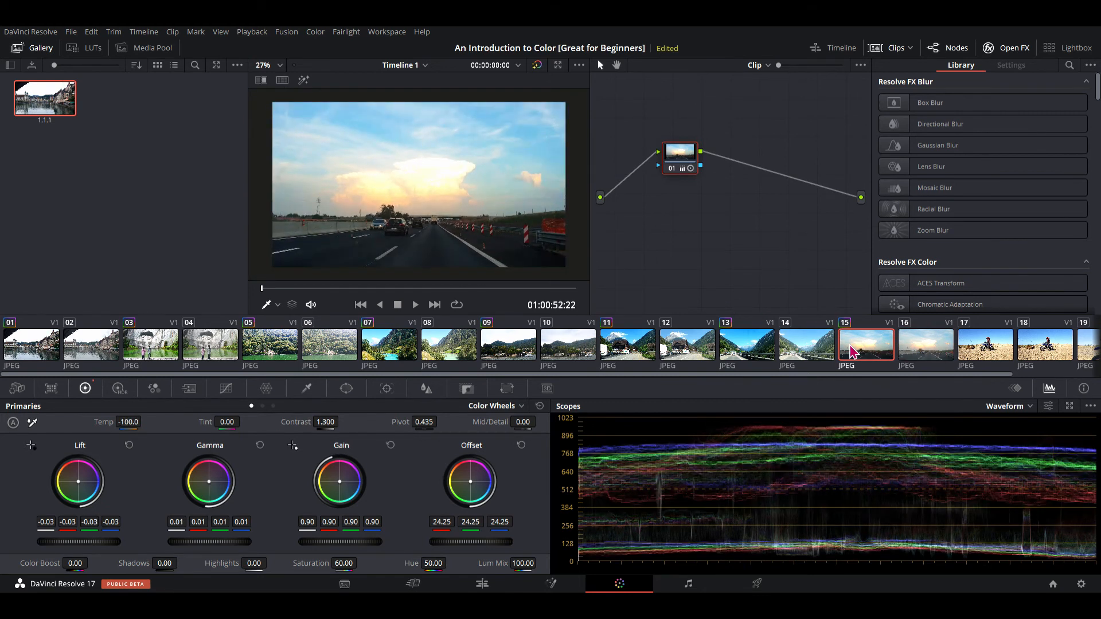
Apply the saved still's grade to clip 17, the dirt bike rider shot.
click(1004, 351)
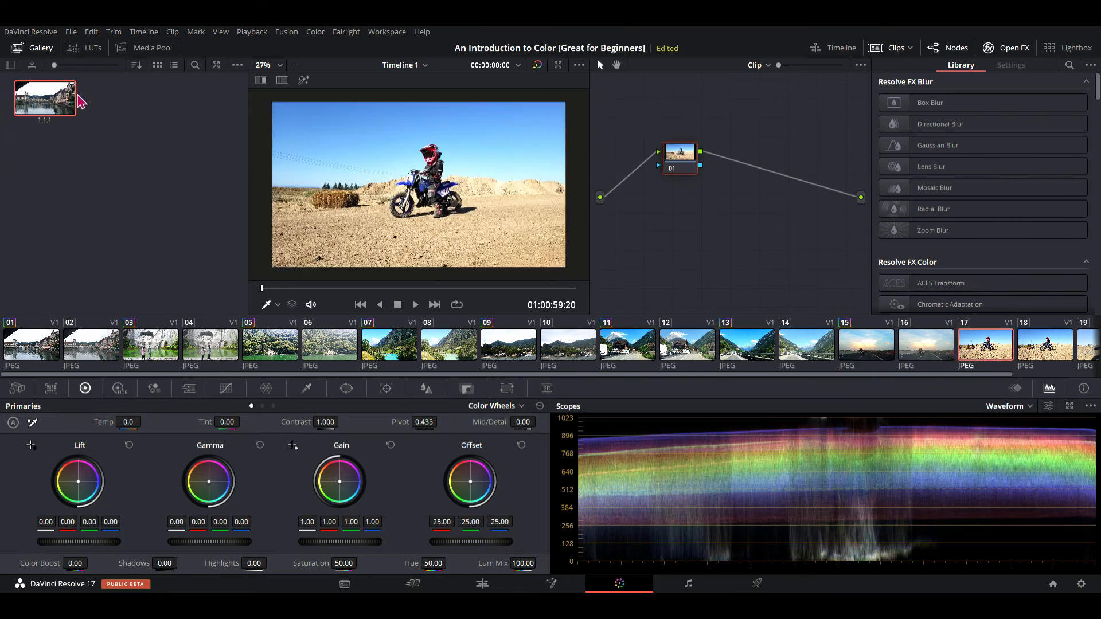
mouse_move(62, 103)
key(ctrl+v)
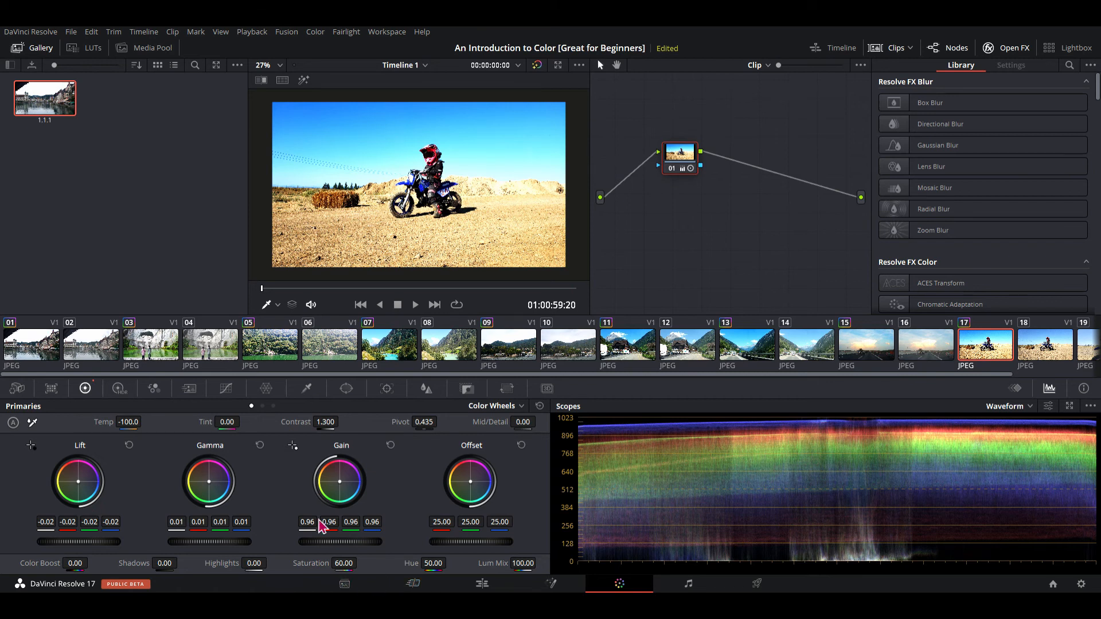
Reset clip 17's Temp to 0.0 and restore its Lift, Gamma and Gain wheels to their defaults.
scroll(472, 214, up, 5)
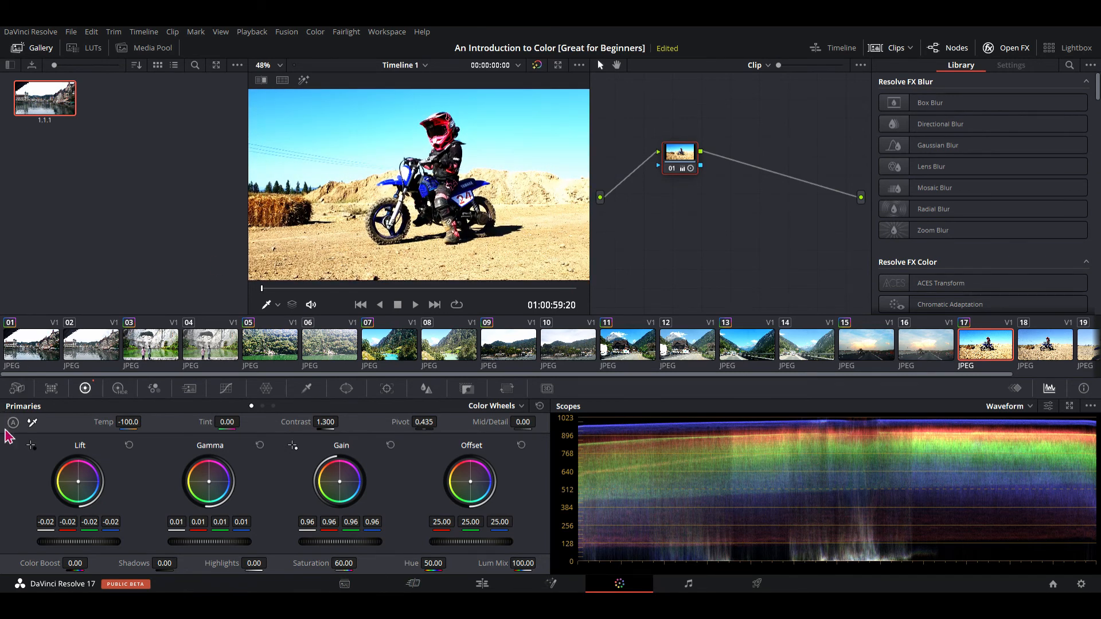
click(31, 425)
double_click(105, 423)
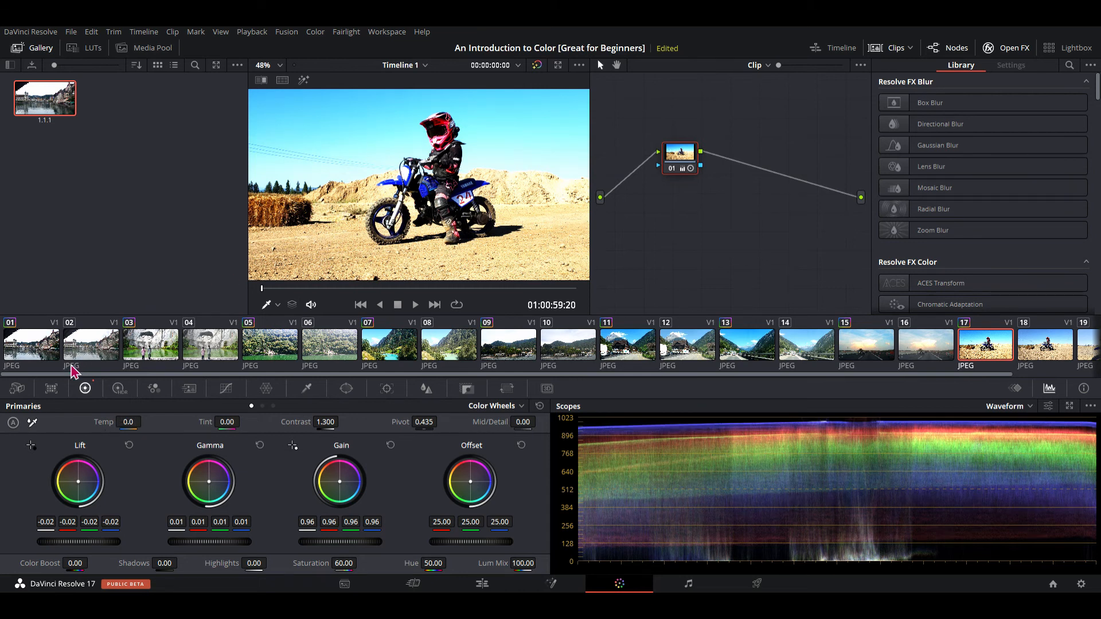
click(32, 423)
click(129, 446)
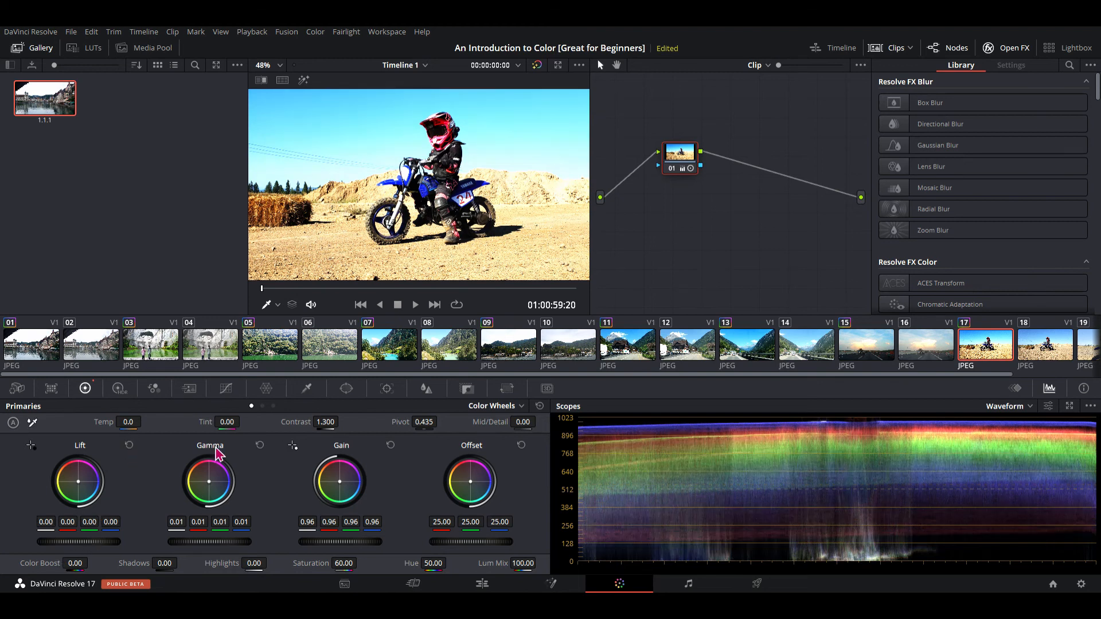
click(260, 446)
click(391, 446)
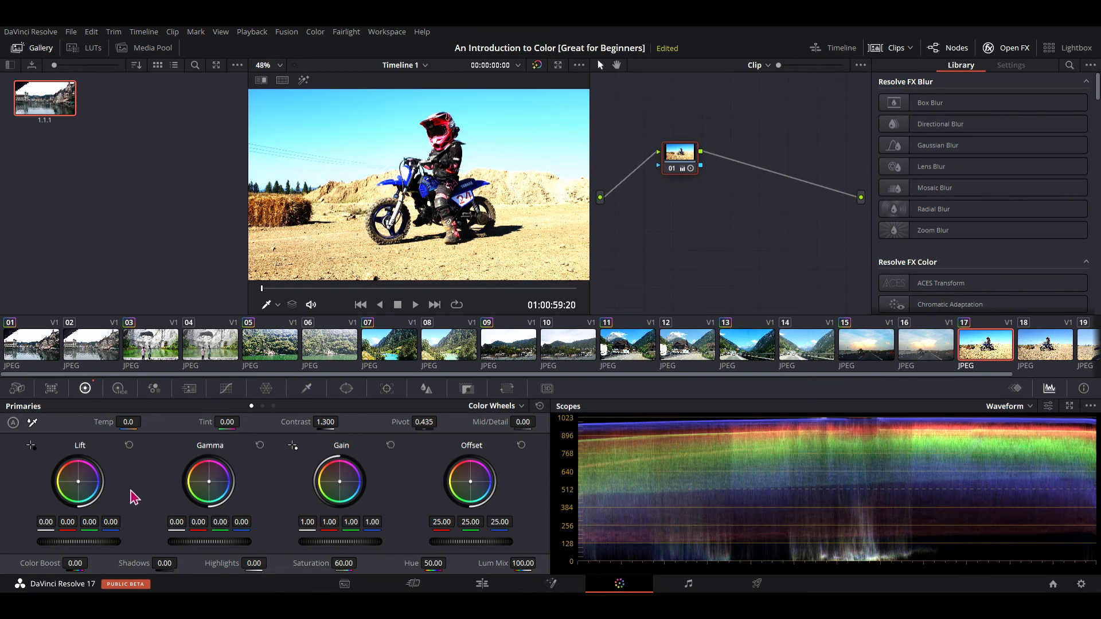
Set clip 17's master Lift to -0.01, Gamma to -0.03 and Gain to 0.87.
scroll(77, 543, down, 3)
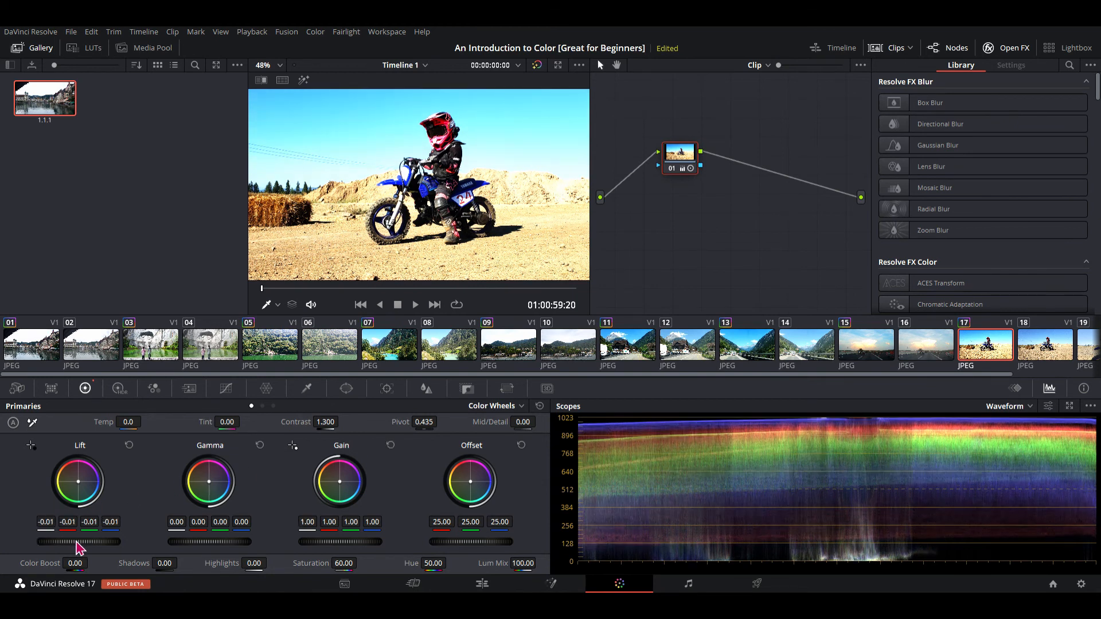
scroll(76, 541, up, 3)
scroll(77, 543, down, 2)
scroll(207, 543, down, 1)
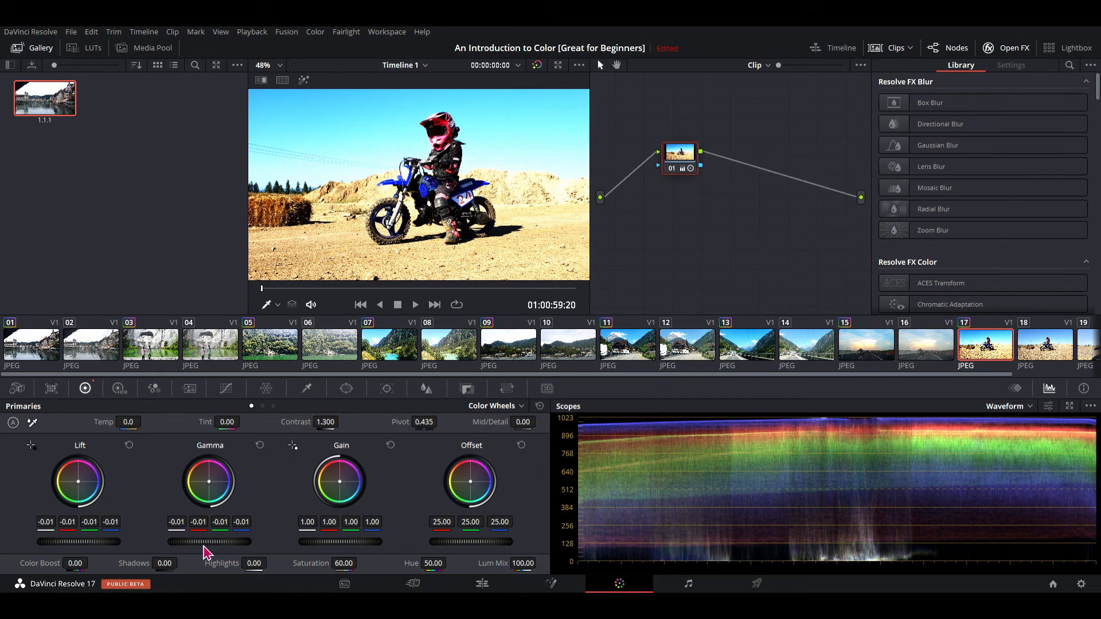
scroll(206, 552, down, 2)
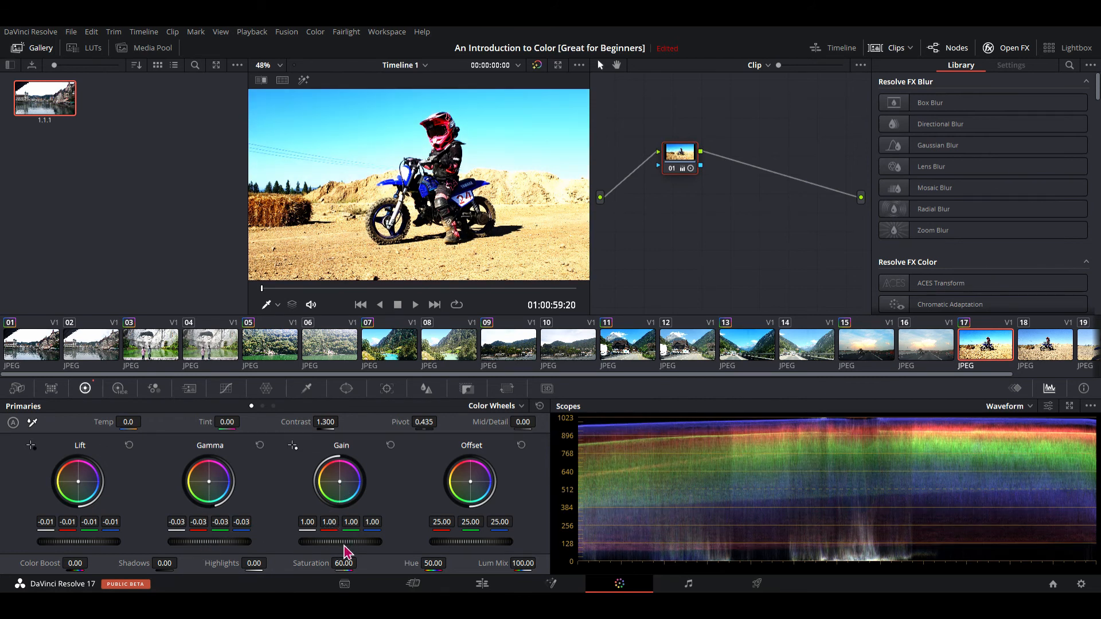
scroll(346, 552, down, 2)
scroll(346, 552, down, 12)
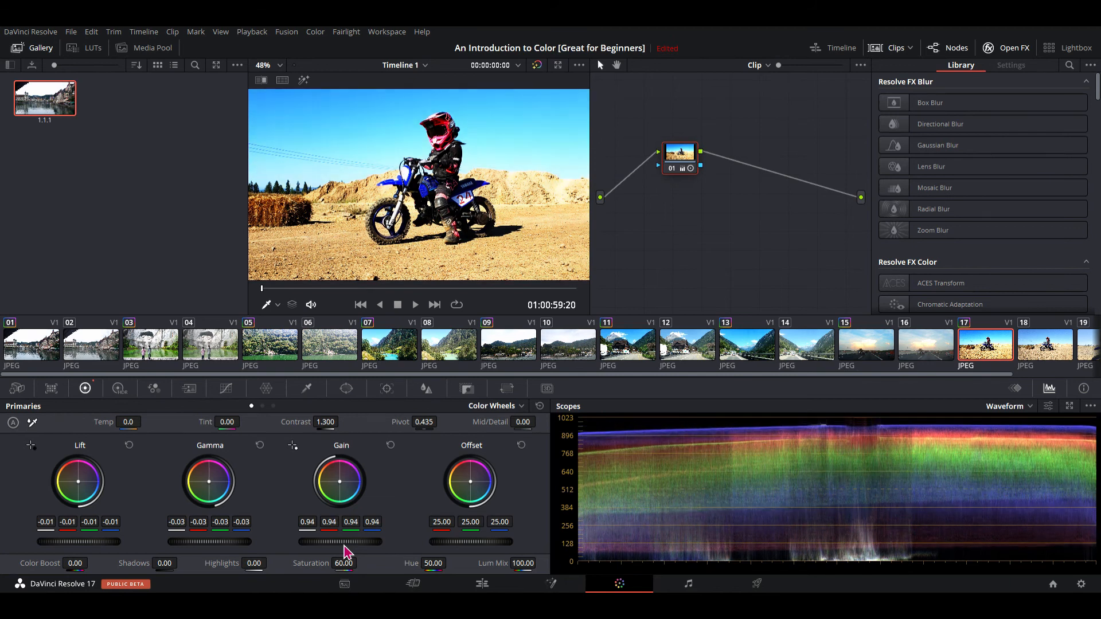
scroll(345, 552, up, 1)
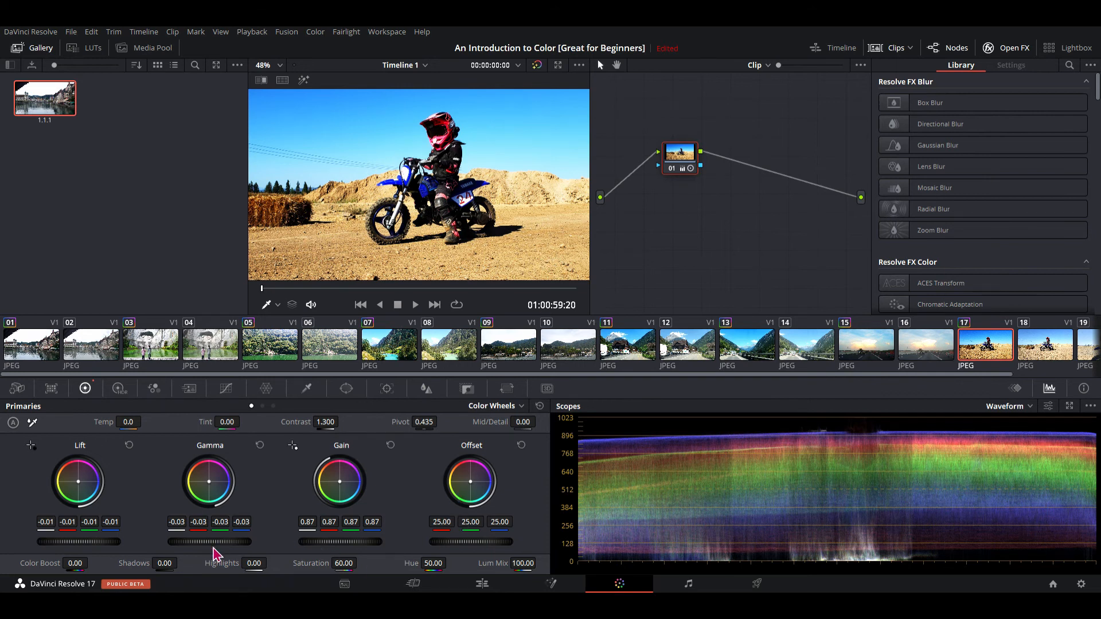
Darken clip 17's midtones with master Gamma at -0.15 and raise its master Lift to 0.03.
scroll(212, 548, down, 5)
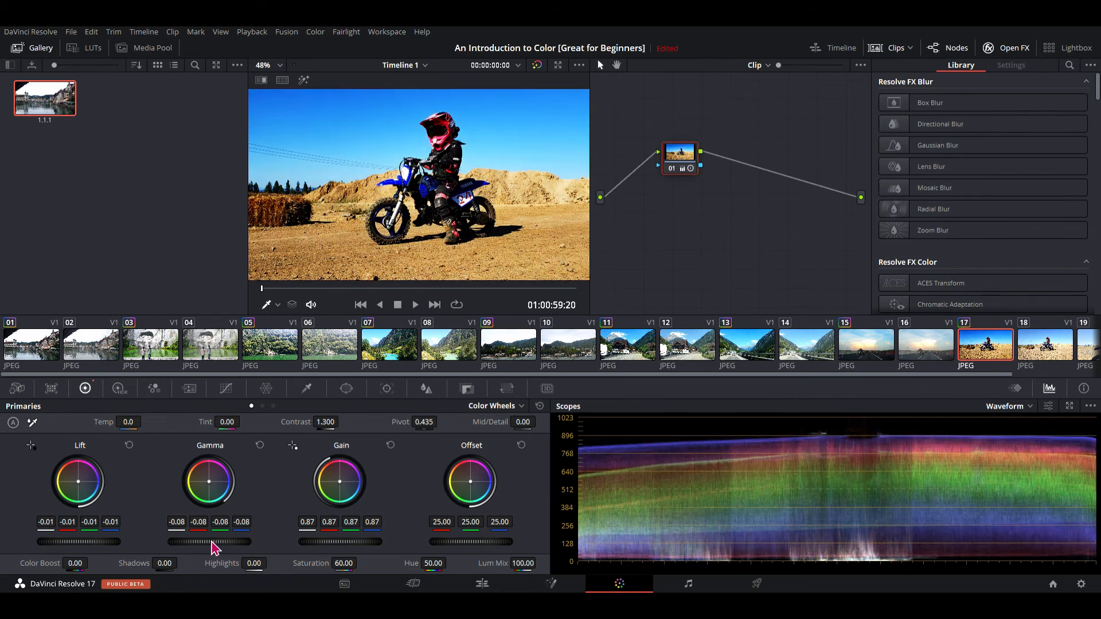
scroll(213, 547, down, 9)
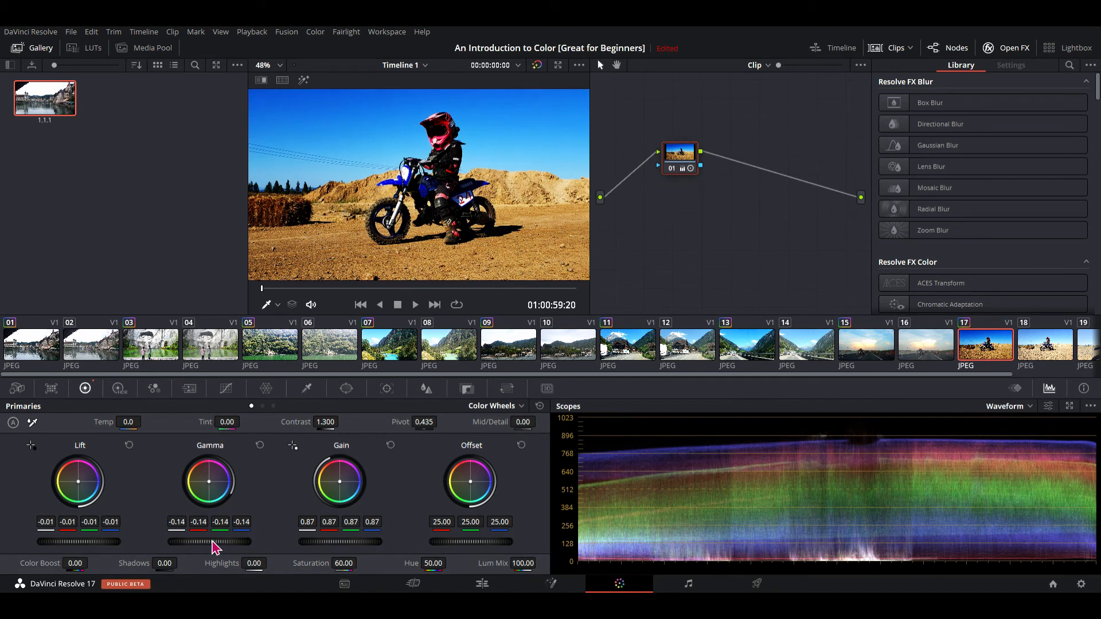
scroll(213, 548, up, 2)
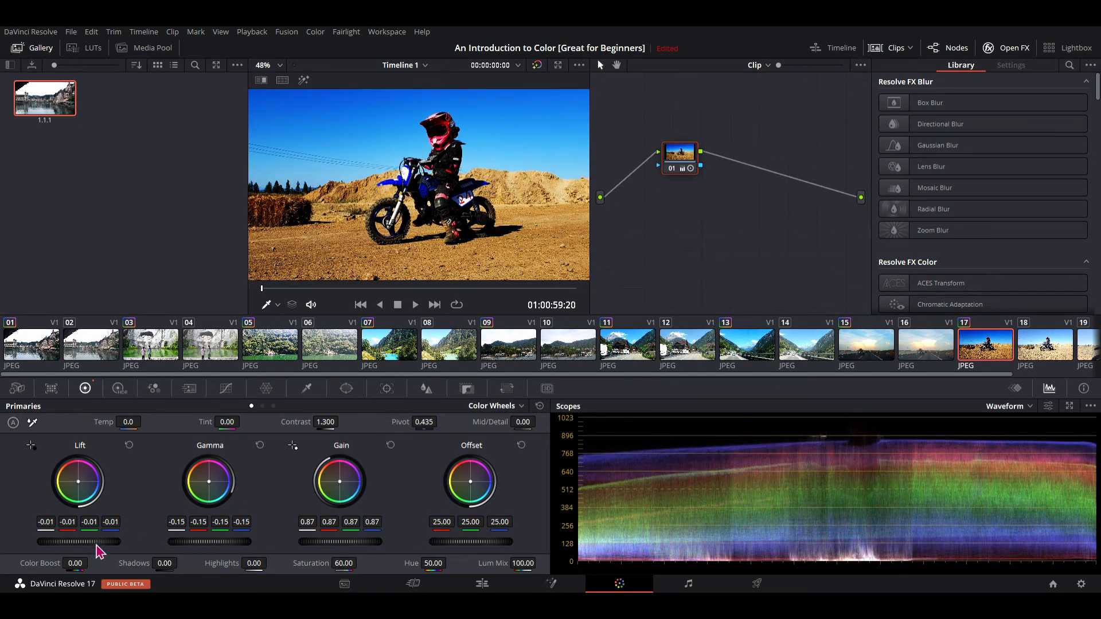
scroll(92, 549, up, 2)
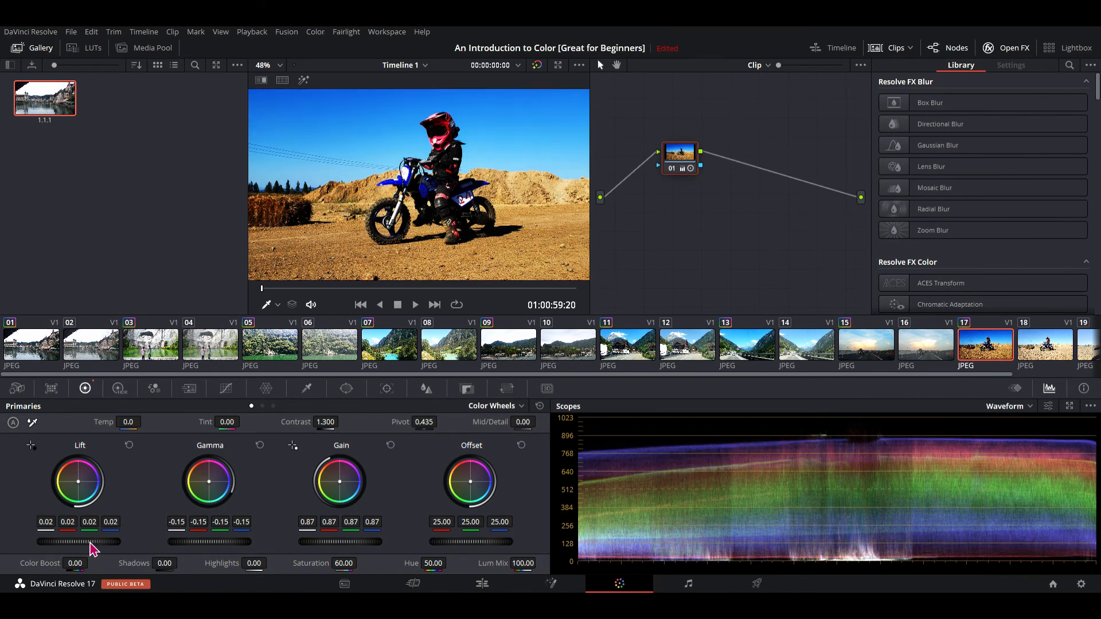
scroll(92, 549, up, 2)
scroll(92, 549, down, 1)
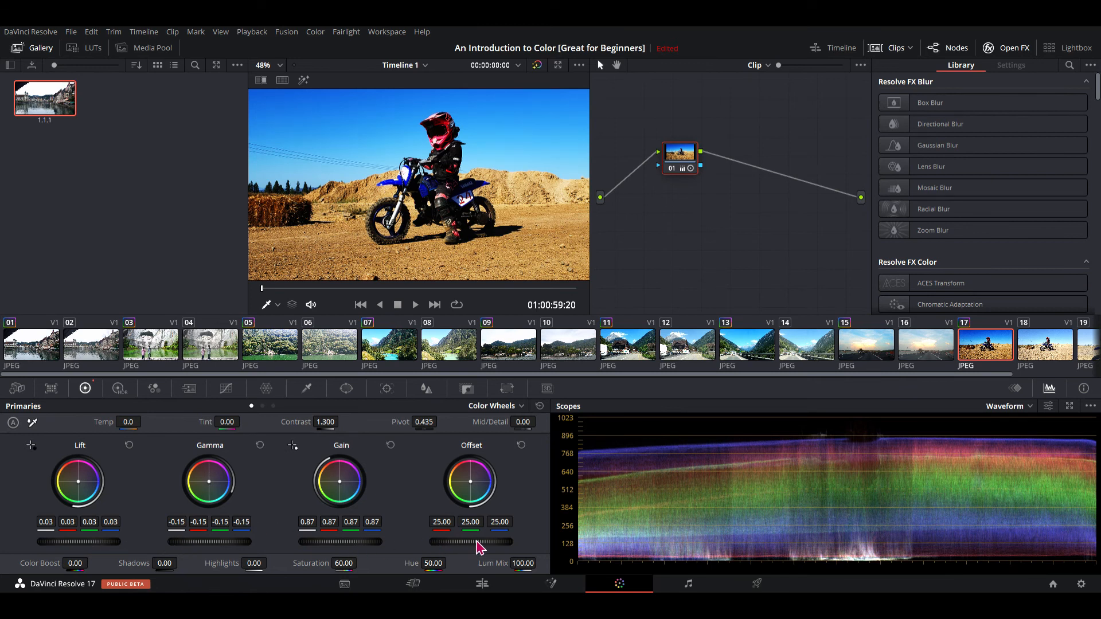
Set clip 17's master Offset to 29.00, Gain to 0.85 and Lift to 0.02.
scroll(476, 541, up, 5)
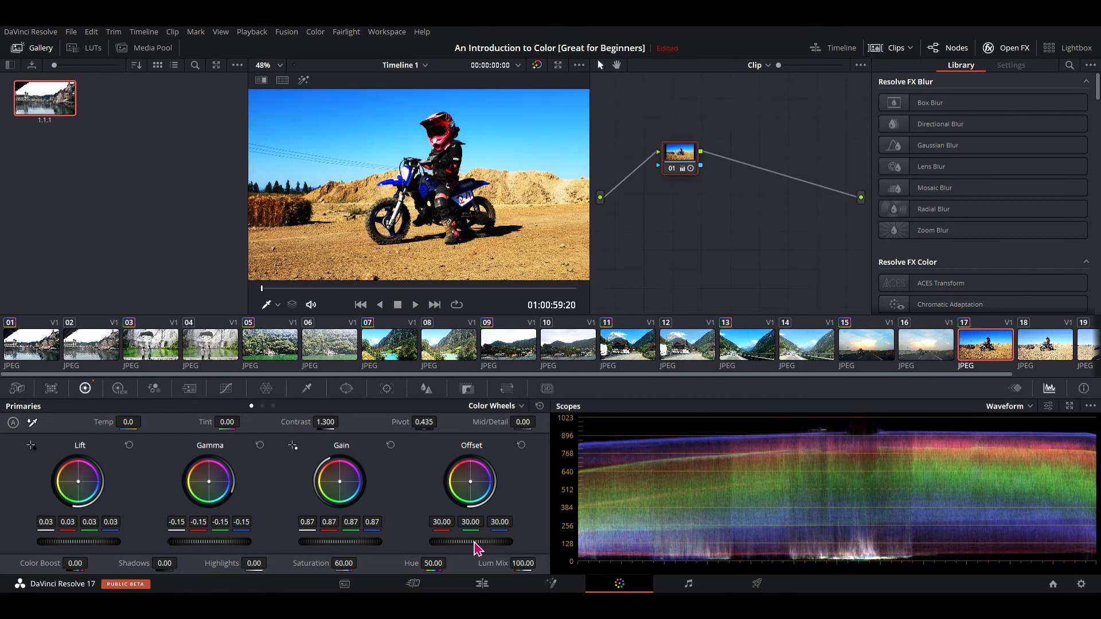
scroll(477, 548, up, 1)
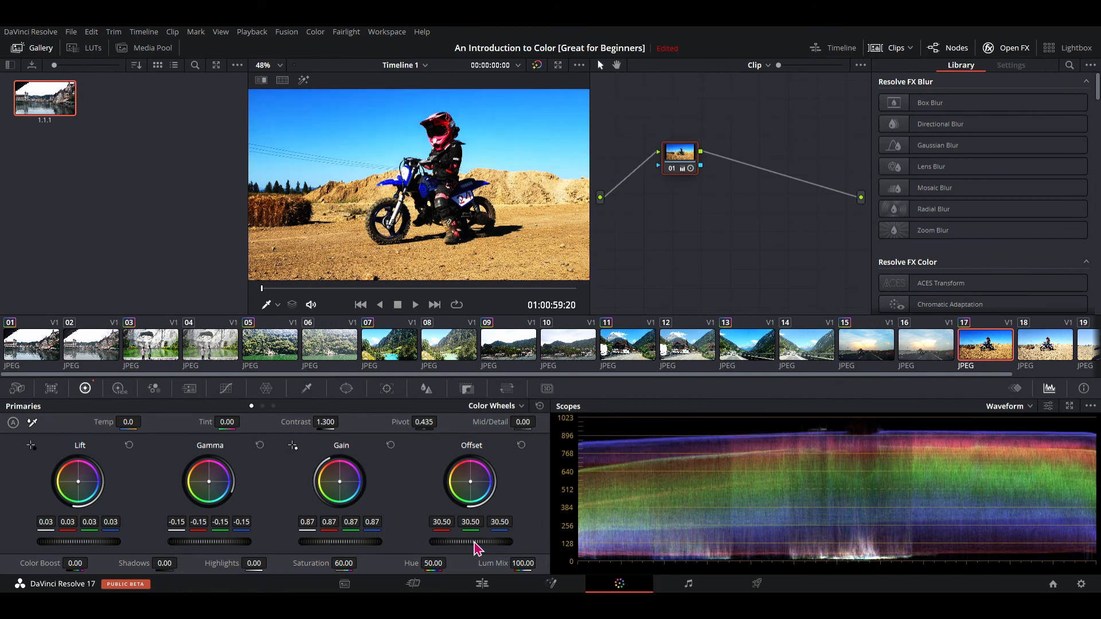
scroll(476, 548, down, 3)
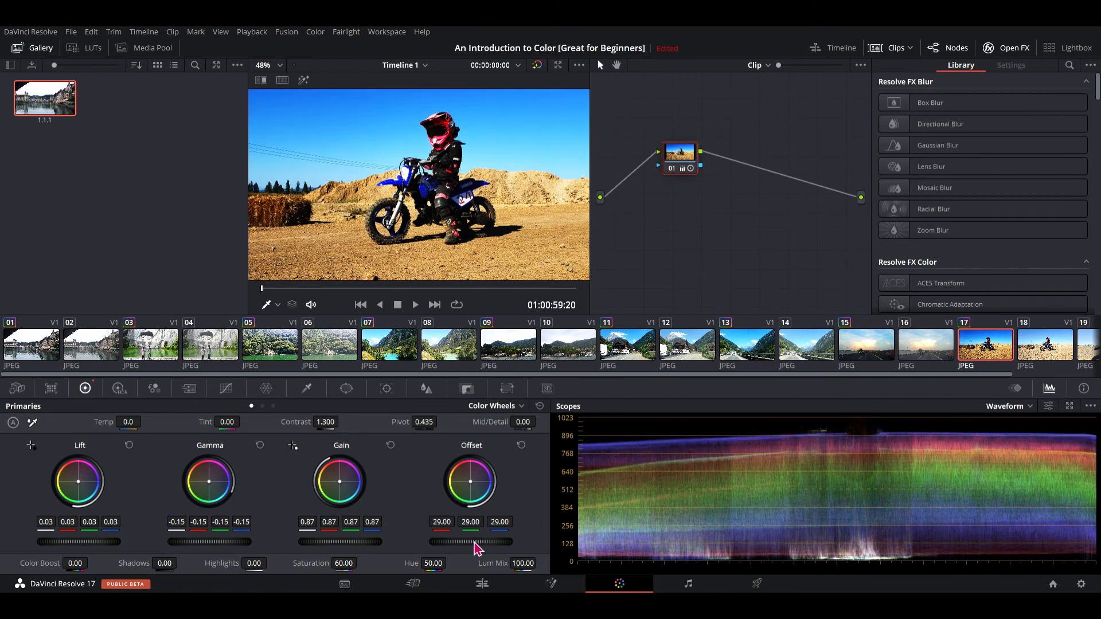
scroll(342, 545, down, 2)
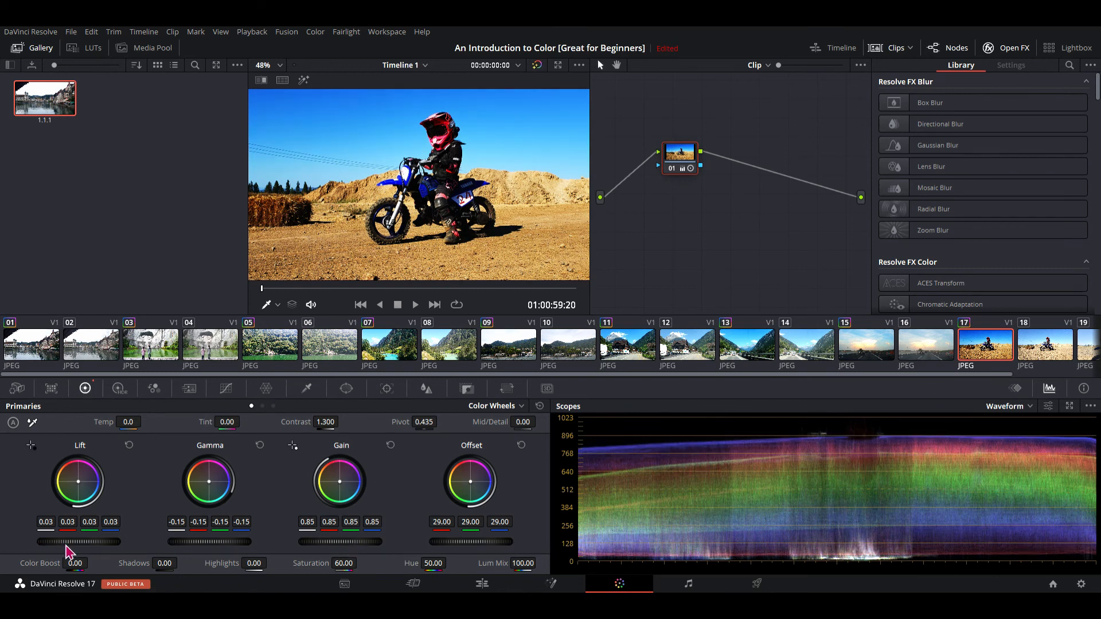
scroll(70, 553, down, 1)
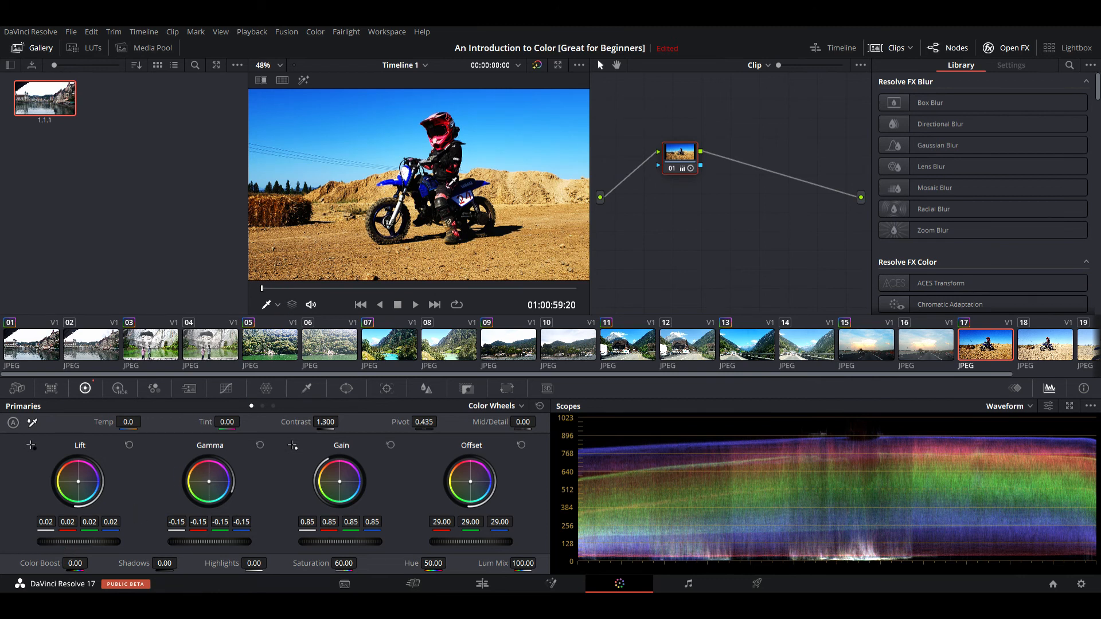
Inspect clip 17's graded image up close and at full view, and compare it with the ungraded clip 18.
scroll(471, 201, up, 6)
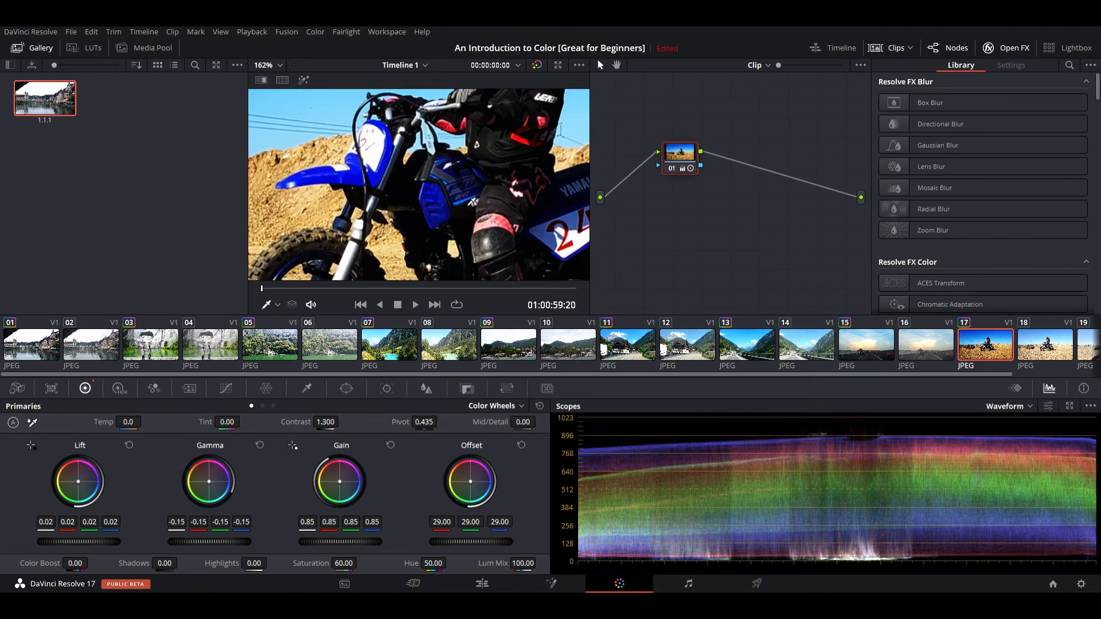
scroll(472, 200, down, 6)
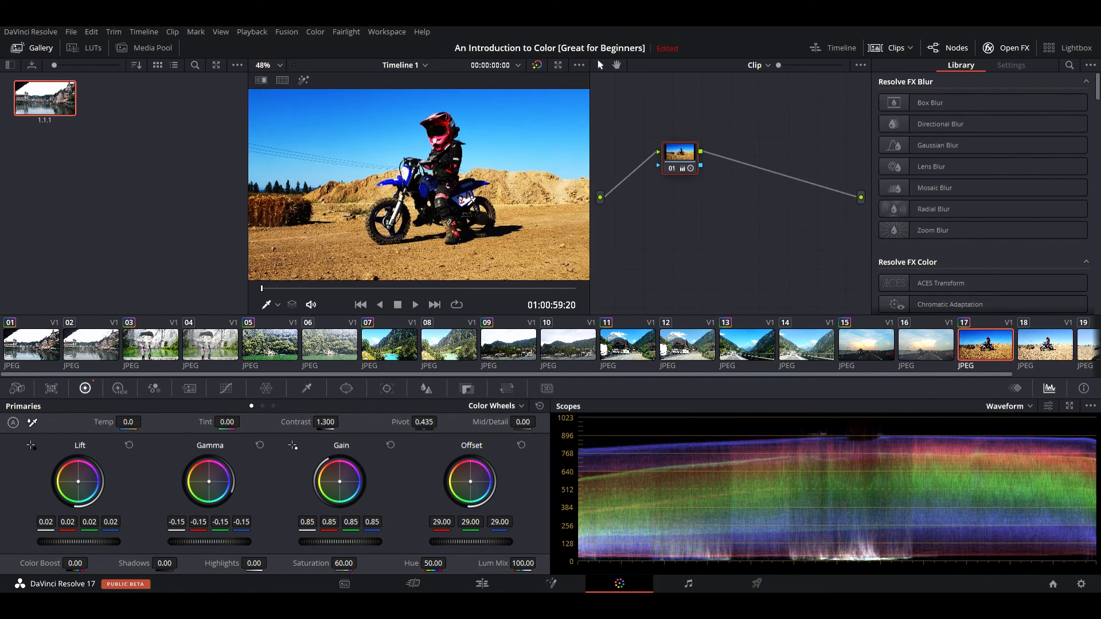
scroll(454, 257, down, 2)
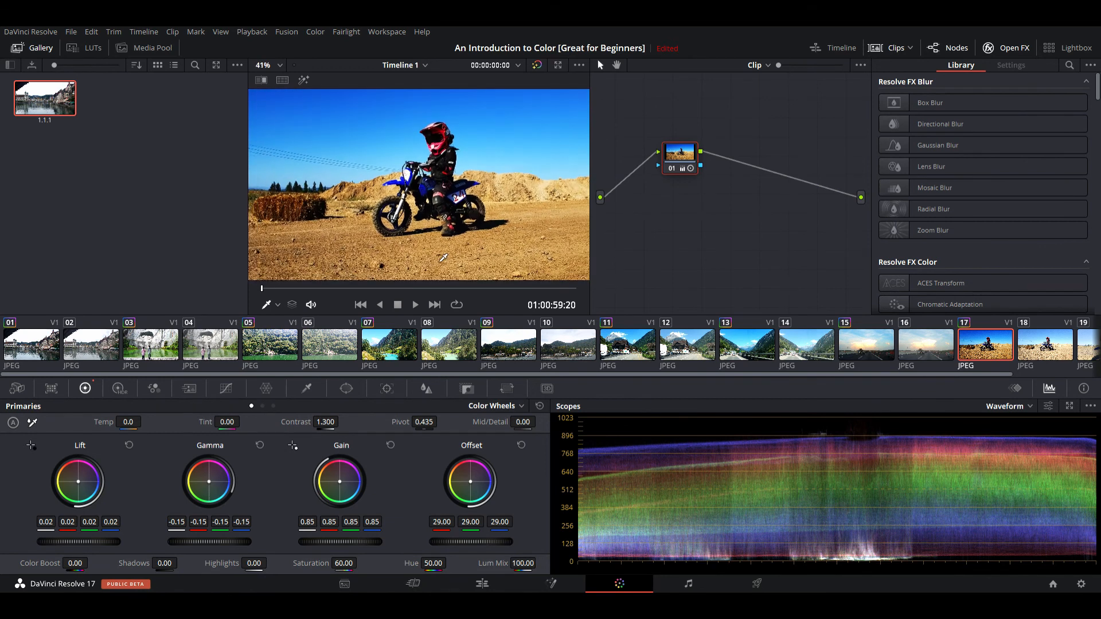
click(1056, 353)
click(993, 348)
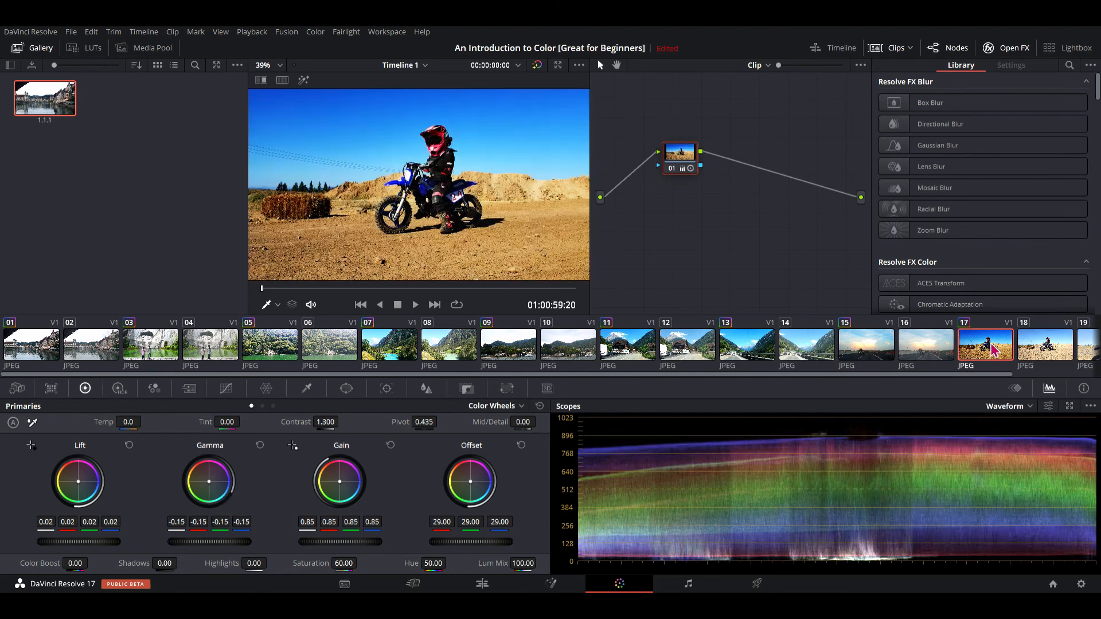
click(1035, 351)
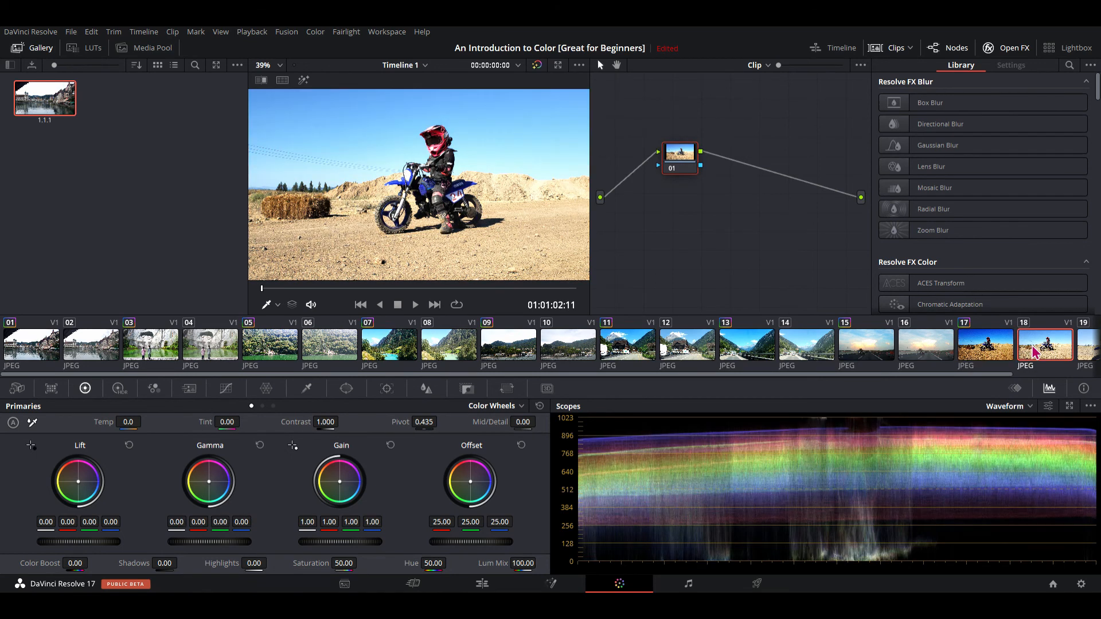
click(988, 347)
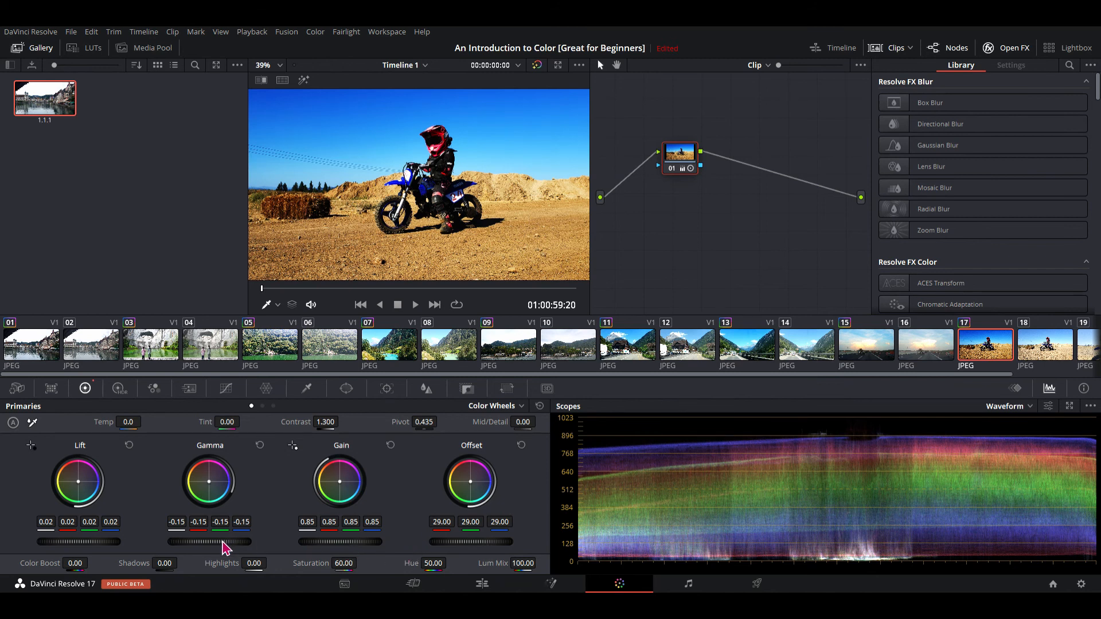
Raise clip 17's Pivot to 0.749 and set its master Gamma to -0.07.
drag(222, 542, 222, 542)
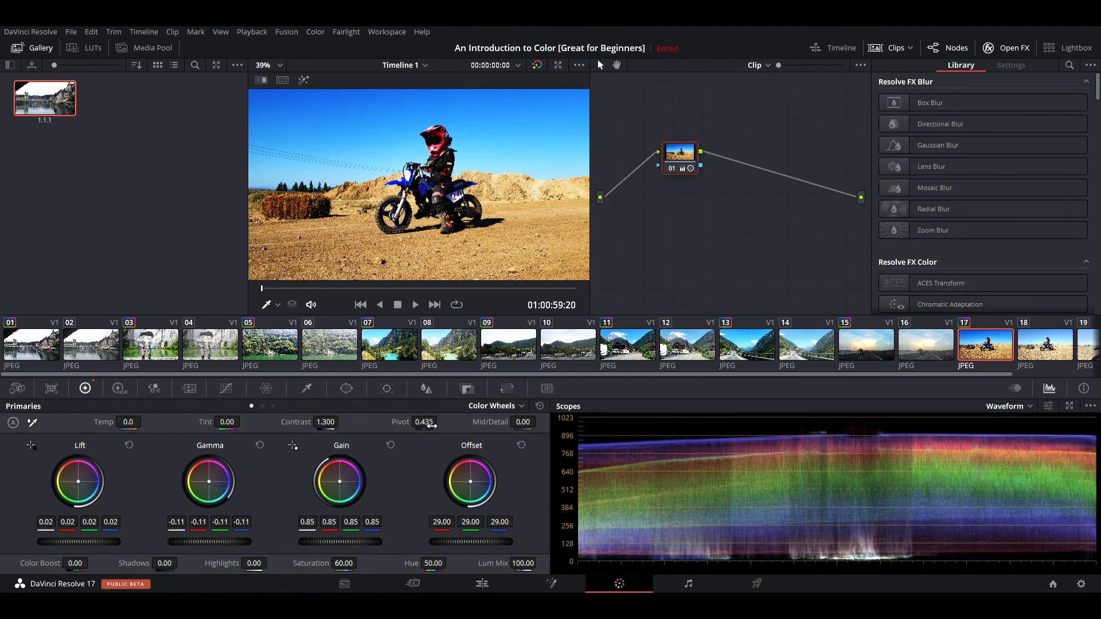
drag(441, 421, 442, 422)
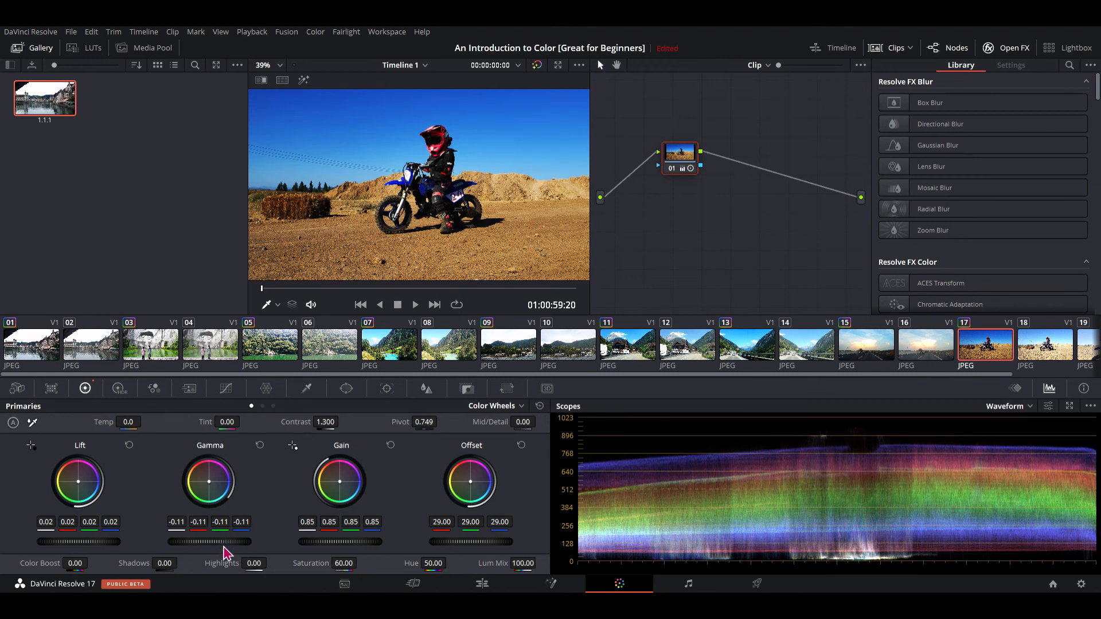
drag(220, 544, 223, 549)
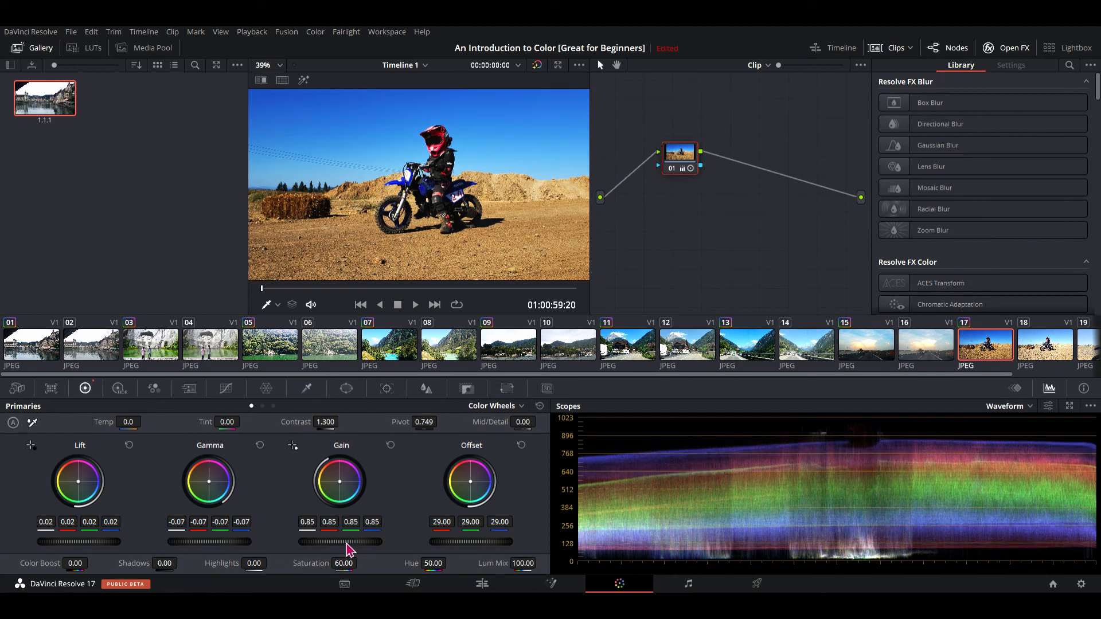
Set clip 17's master Gain to 0.86, Lift to 0.00 and Offset to 28.50.
drag(348, 549, 348, 549)
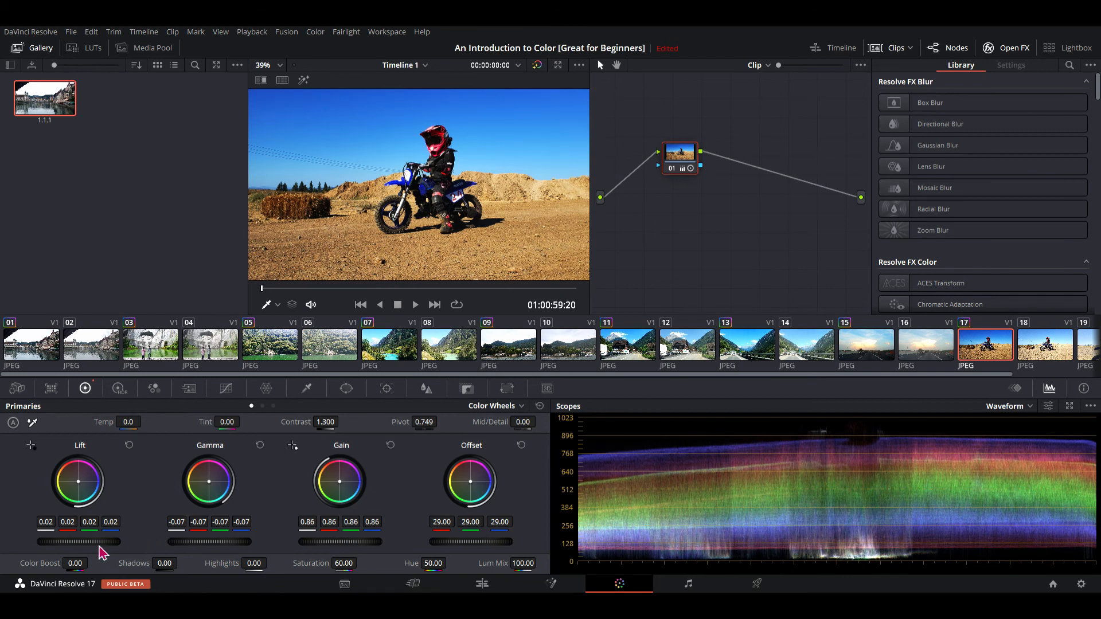
drag(95, 548, 95, 547)
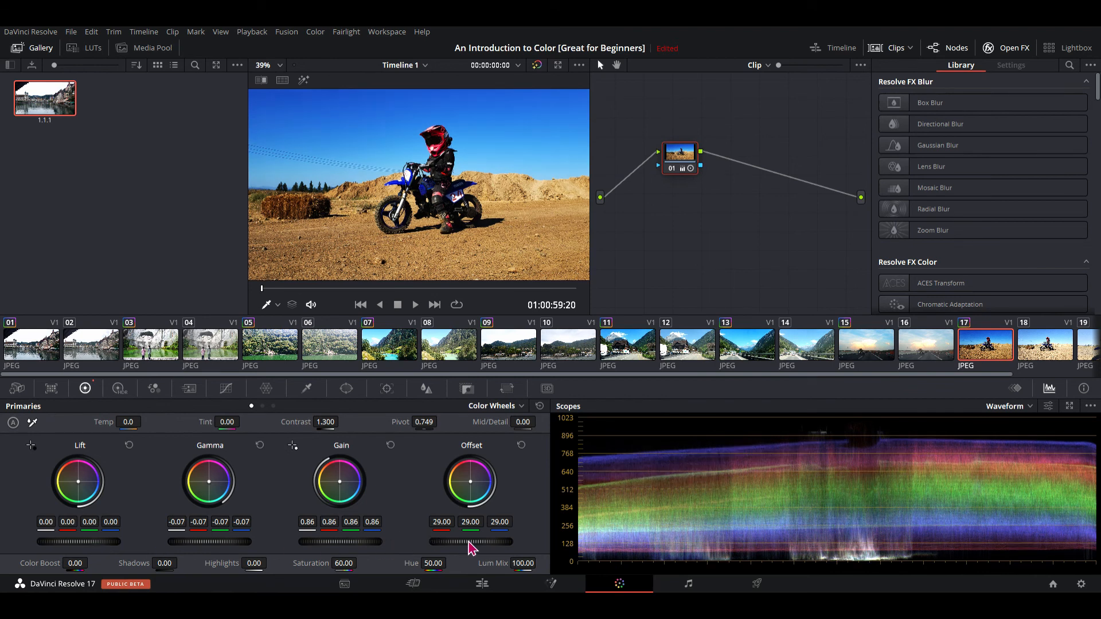
drag(470, 547, 470, 548)
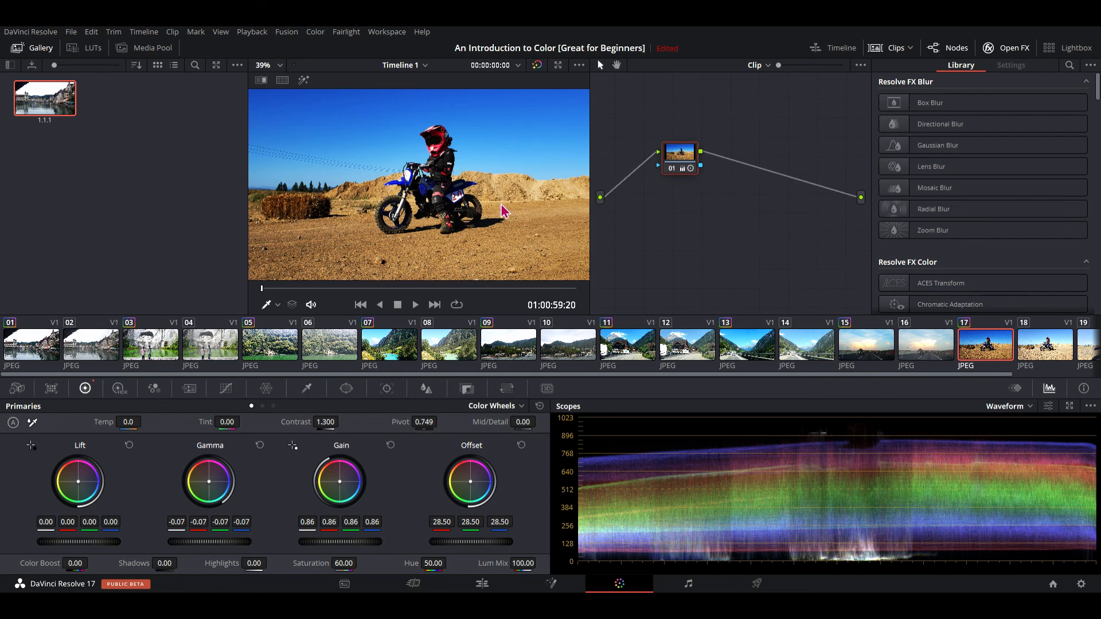
Grab a still of clip 17's grade and apply that grade to clip 19.
key(ctrl+alt+g)
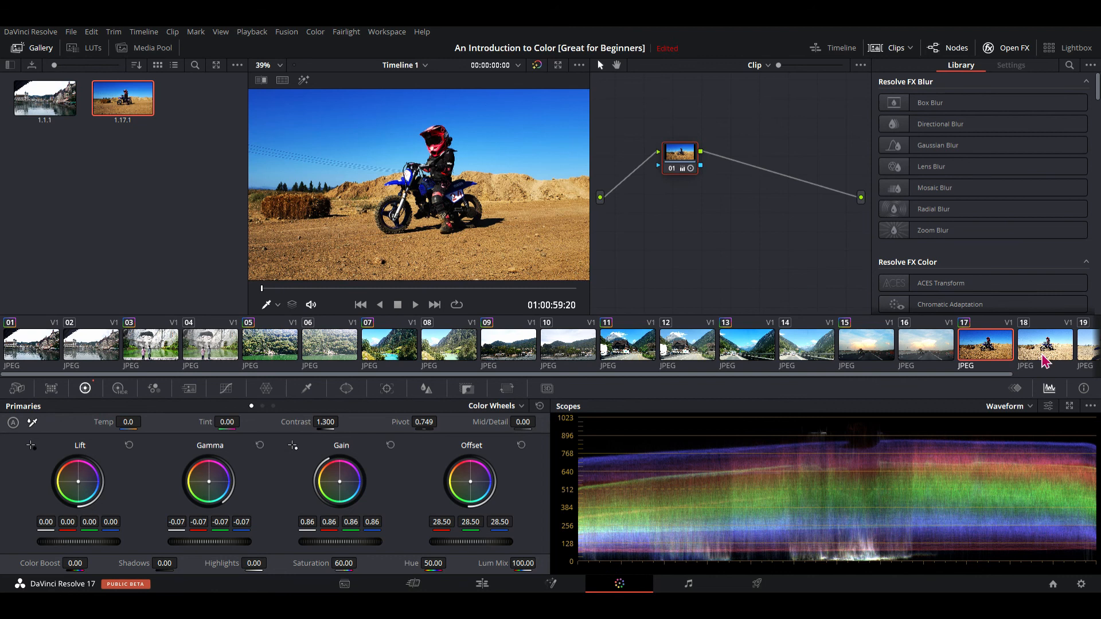
click(1091, 350)
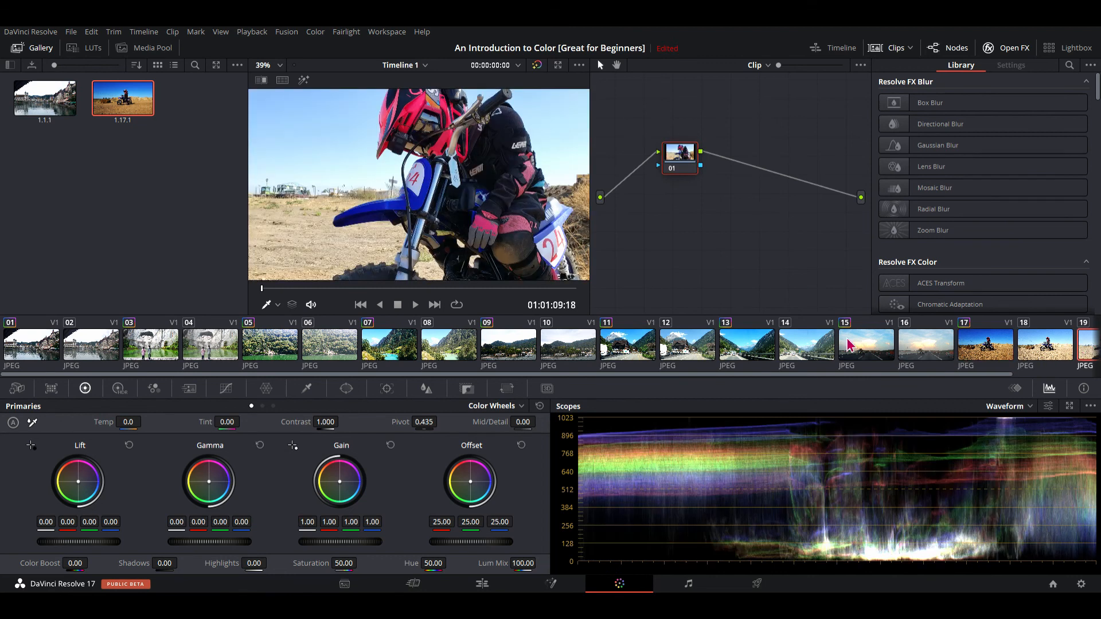
middle_click(136, 94)
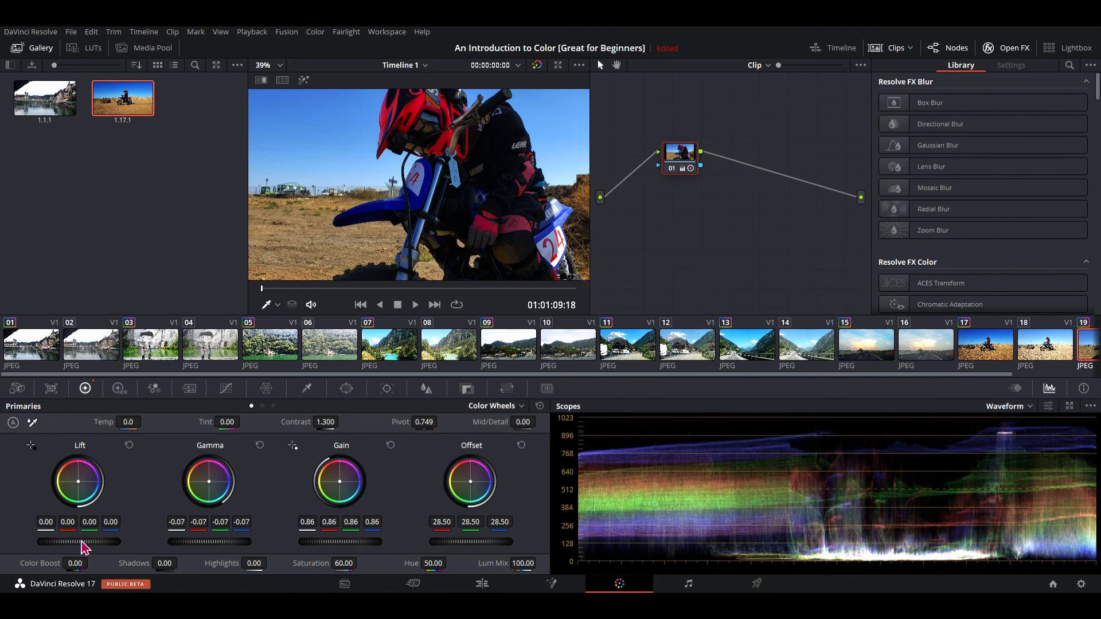
Fine-tune clip 19 with master Gamma at 0.00, Lift at -0.02, Gain at 0.83 and Offset at 29.50.
drag(84, 542, 84, 543)
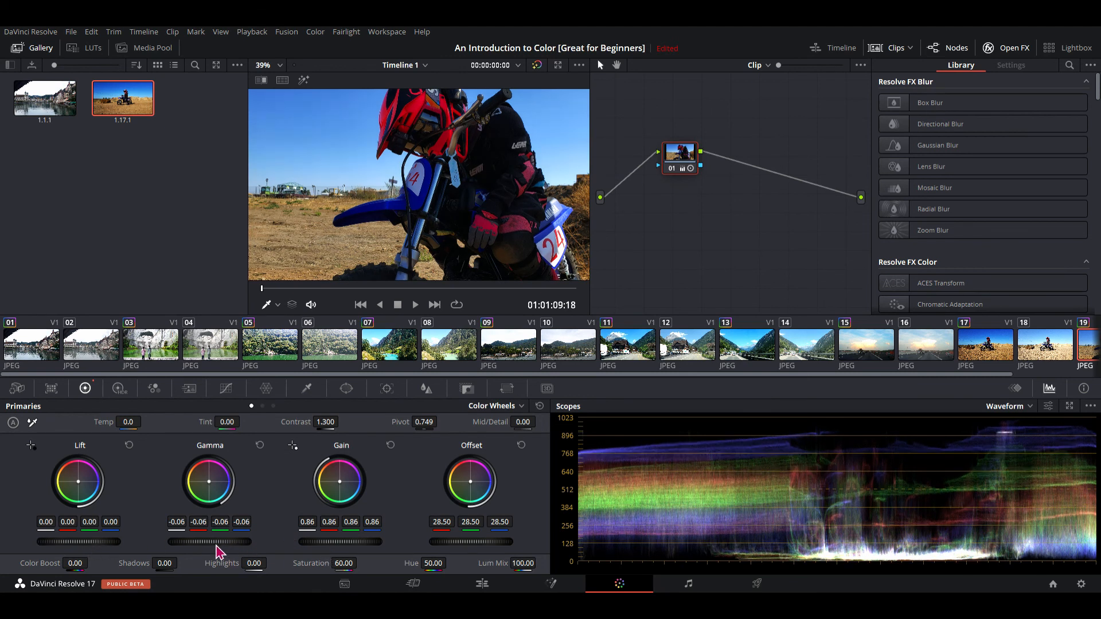
drag(217, 547, 217, 547)
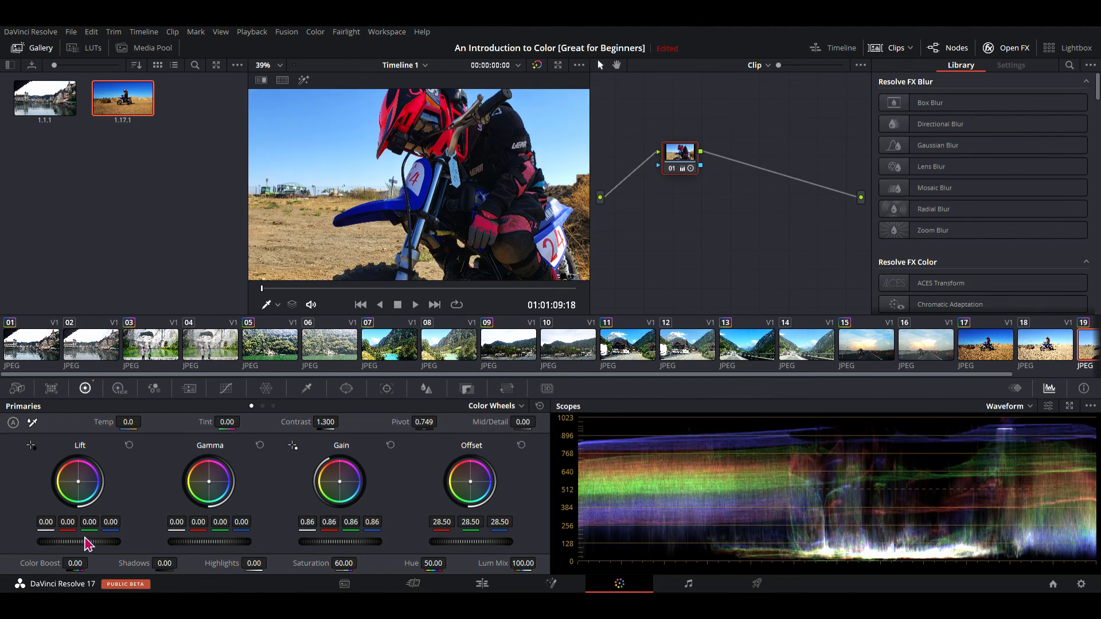
drag(87, 545, 92, 544)
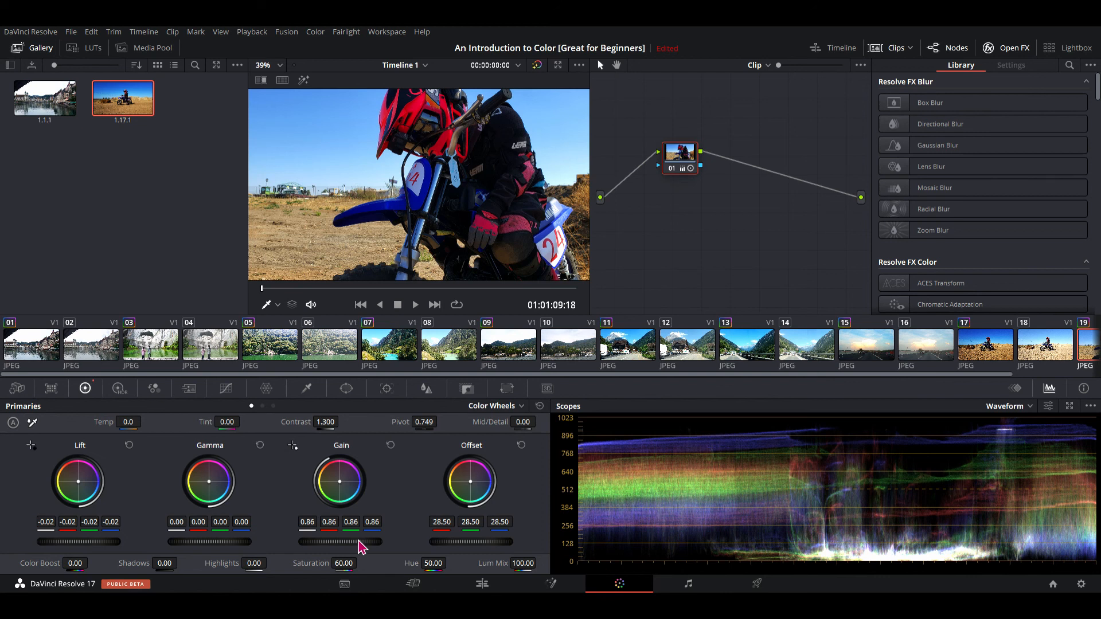
scroll(357, 545, down, 2)
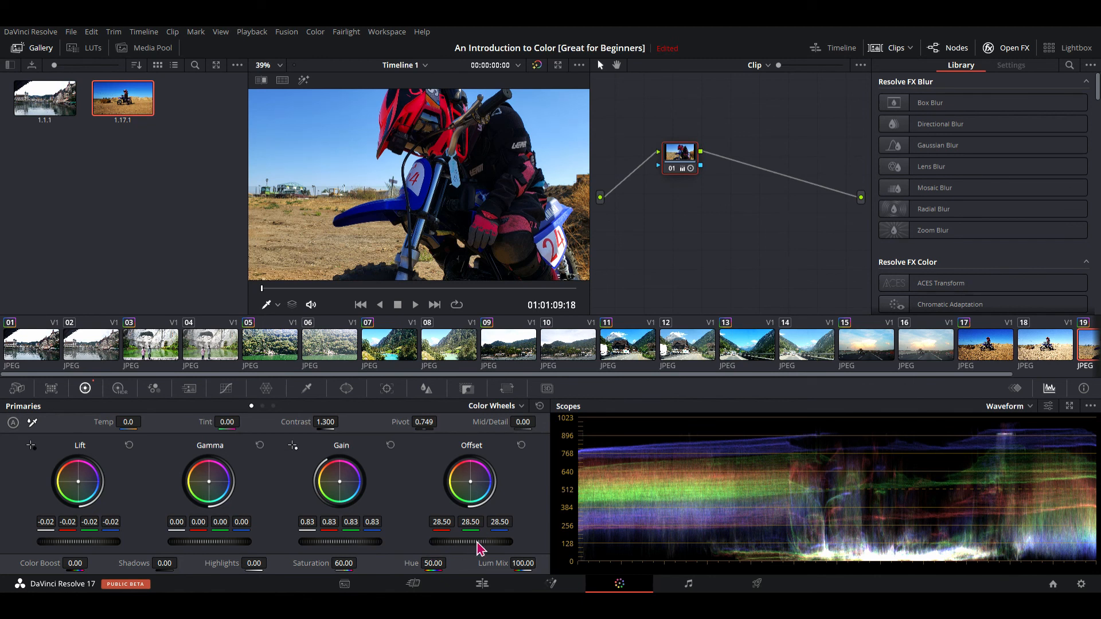
scroll(477, 544, up, 2)
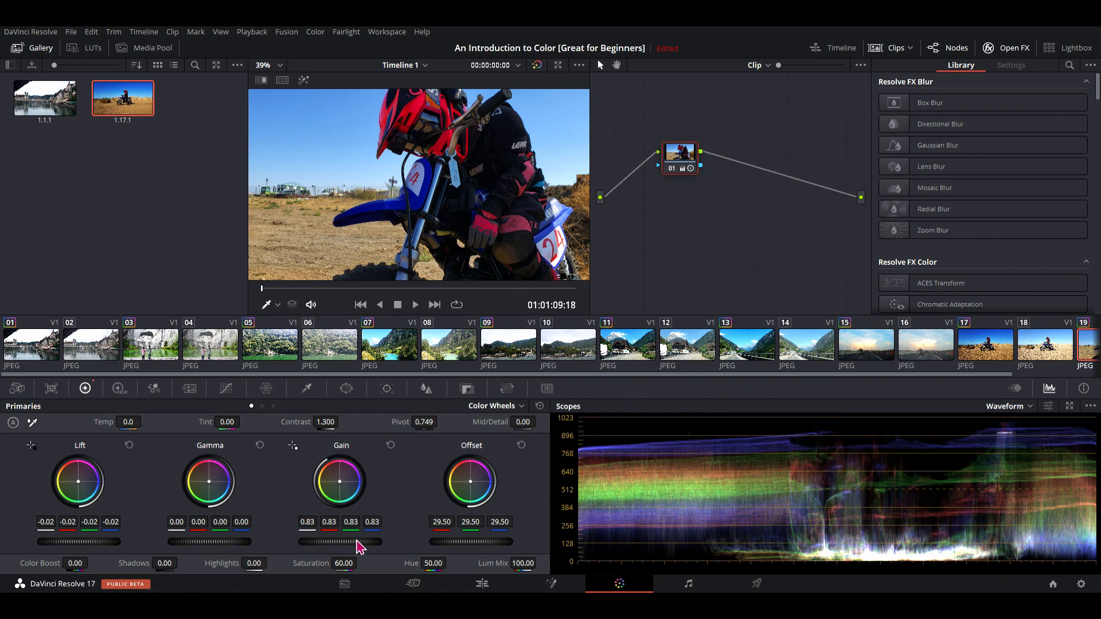
Compare the graded clip 19 with the ungraded clip 20 by switching between them.
scroll(1041, 361, right, 1)
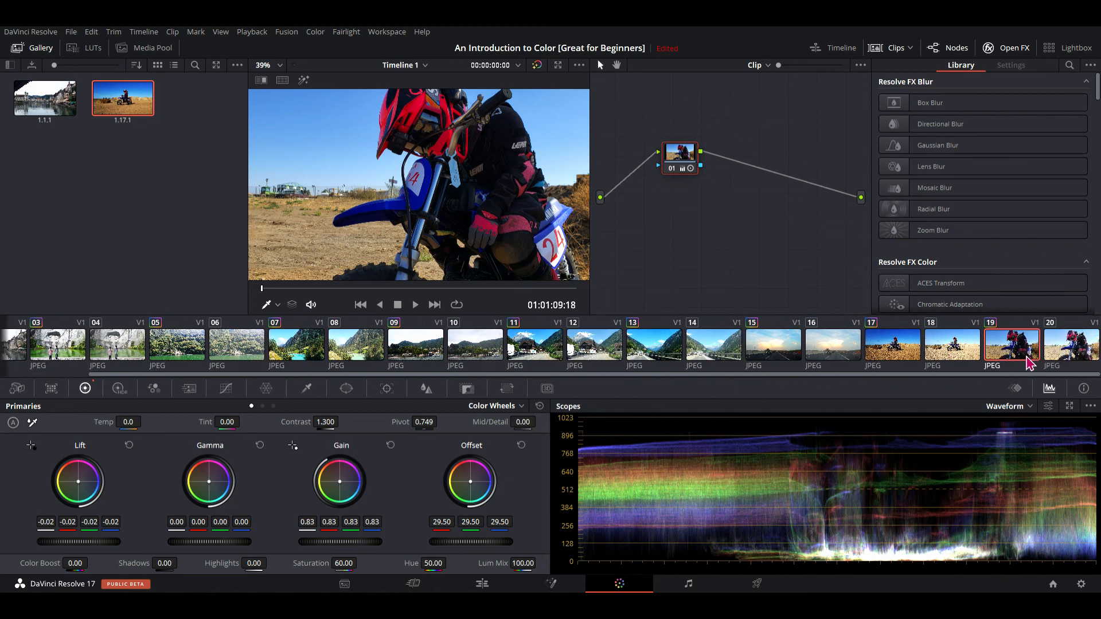
click(1068, 359)
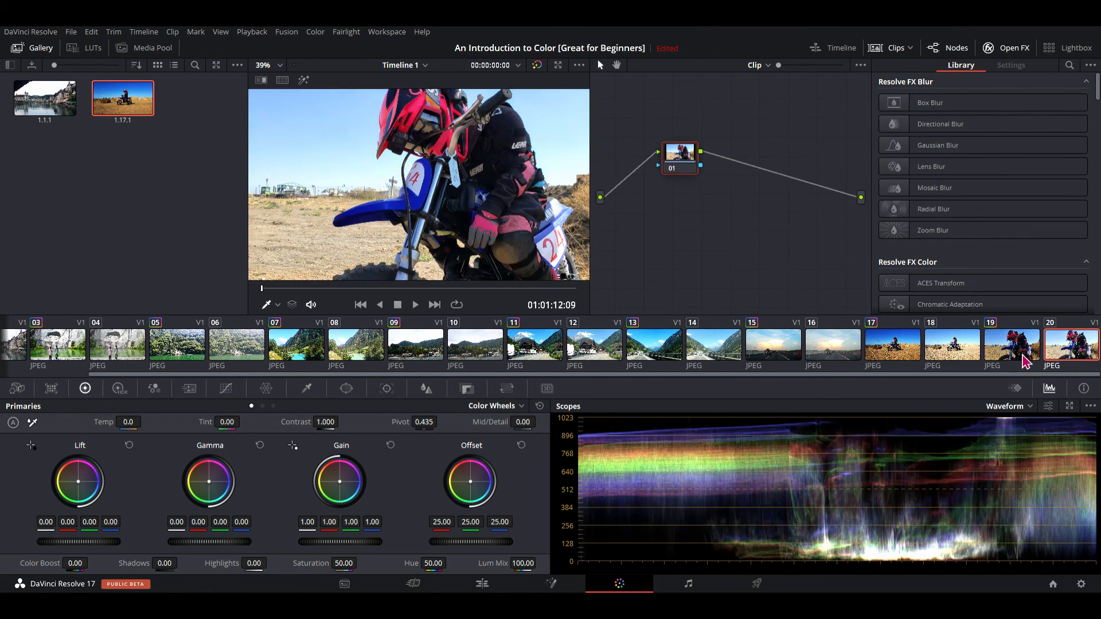
click(1010, 355)
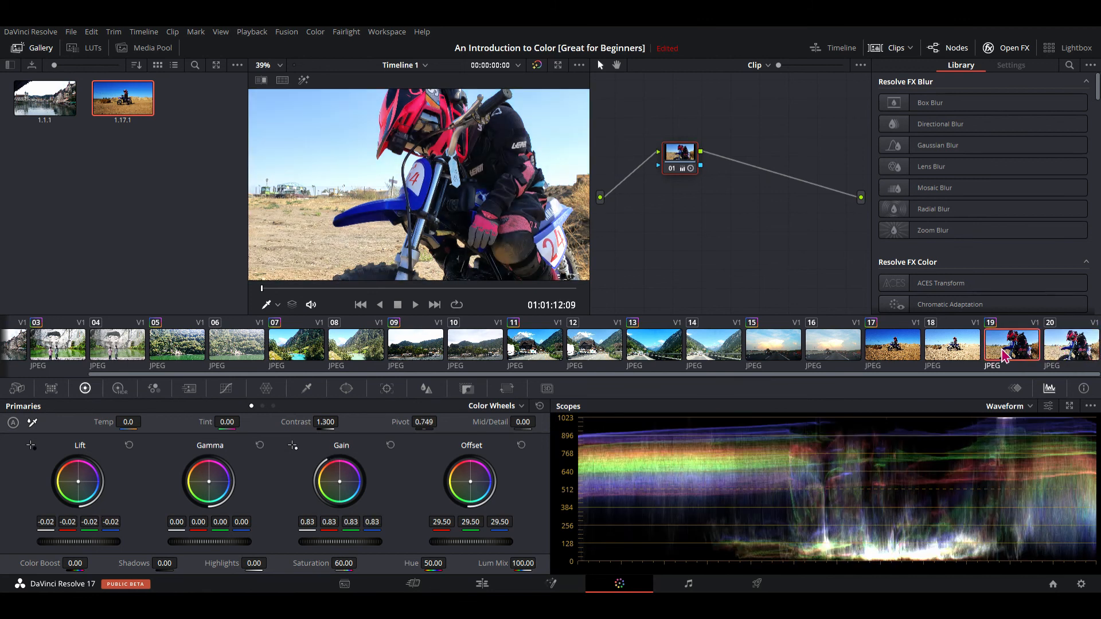
click(1079, 351)
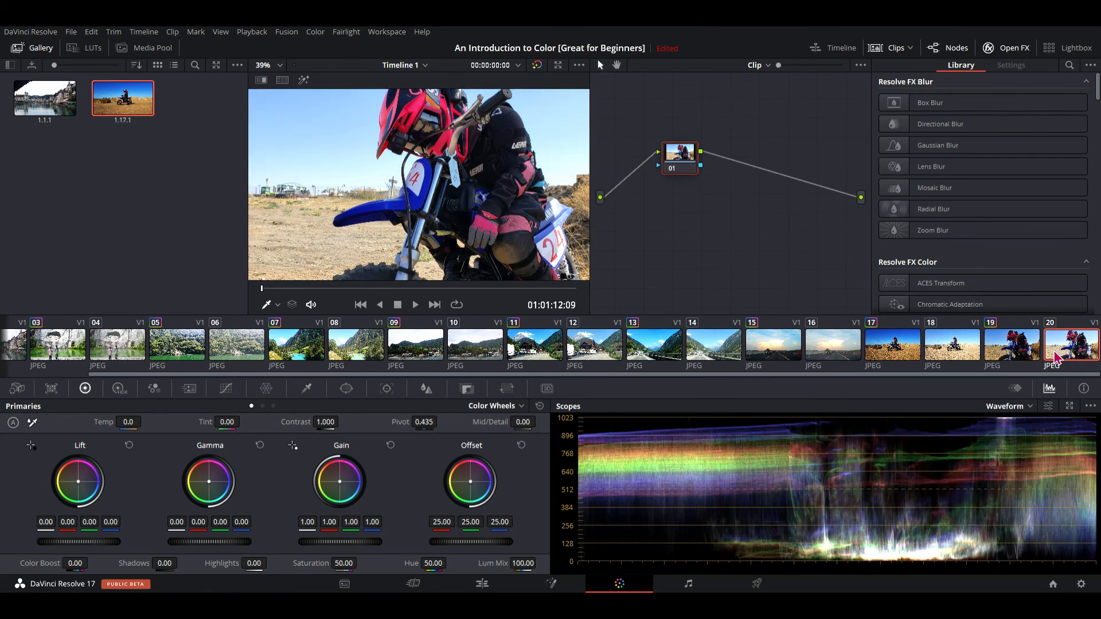
click(1005, 359)
Review the graded clips in reverse order from clip 17 back to clip 01.
click(972, 356)
click(903, 356)
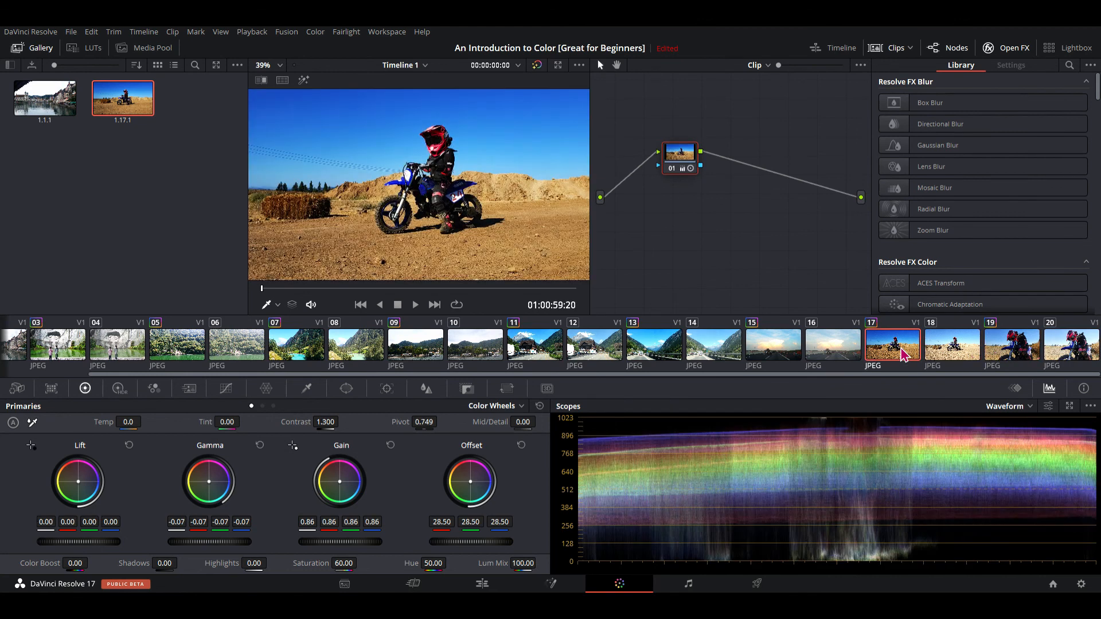
click(527, 355)
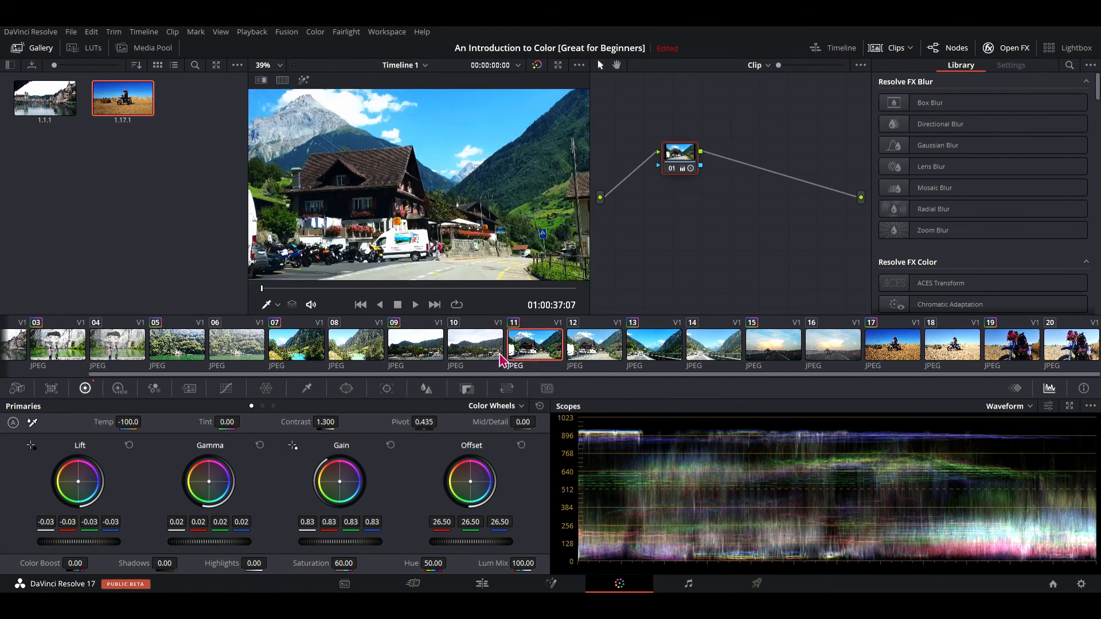
click(490, 356)
click(413, 356)
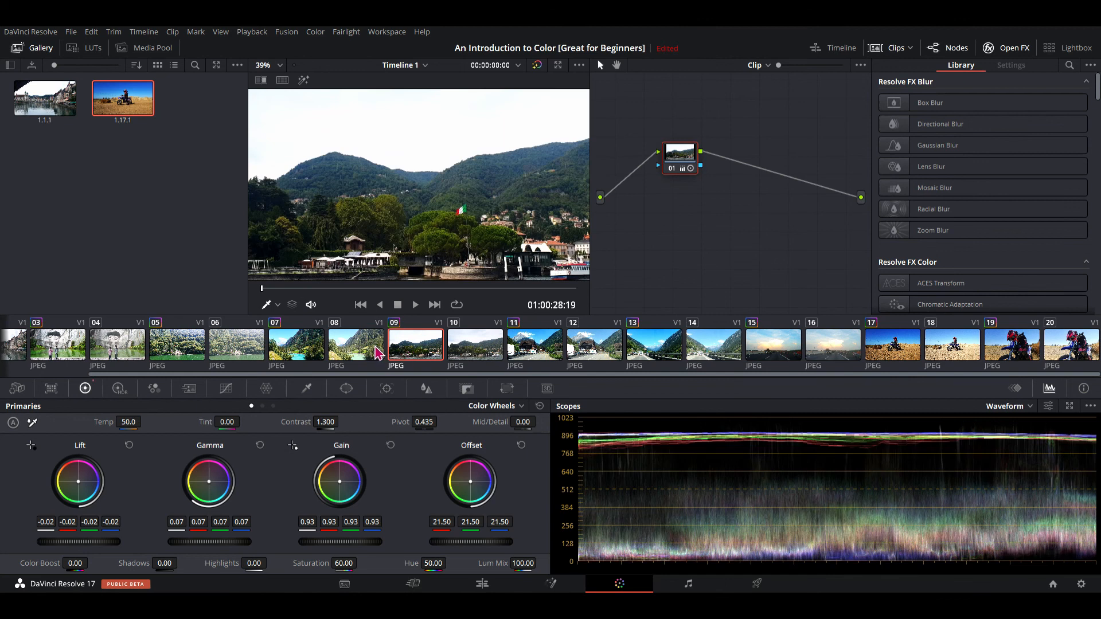
click(306, 349)
click(166, 351)
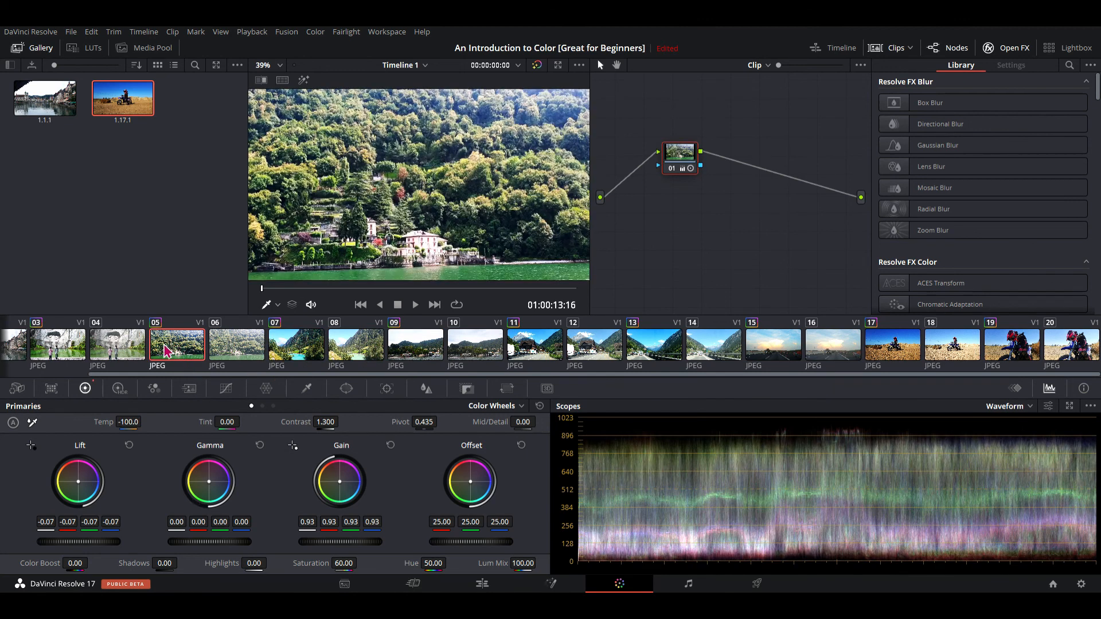
click(68, 351)
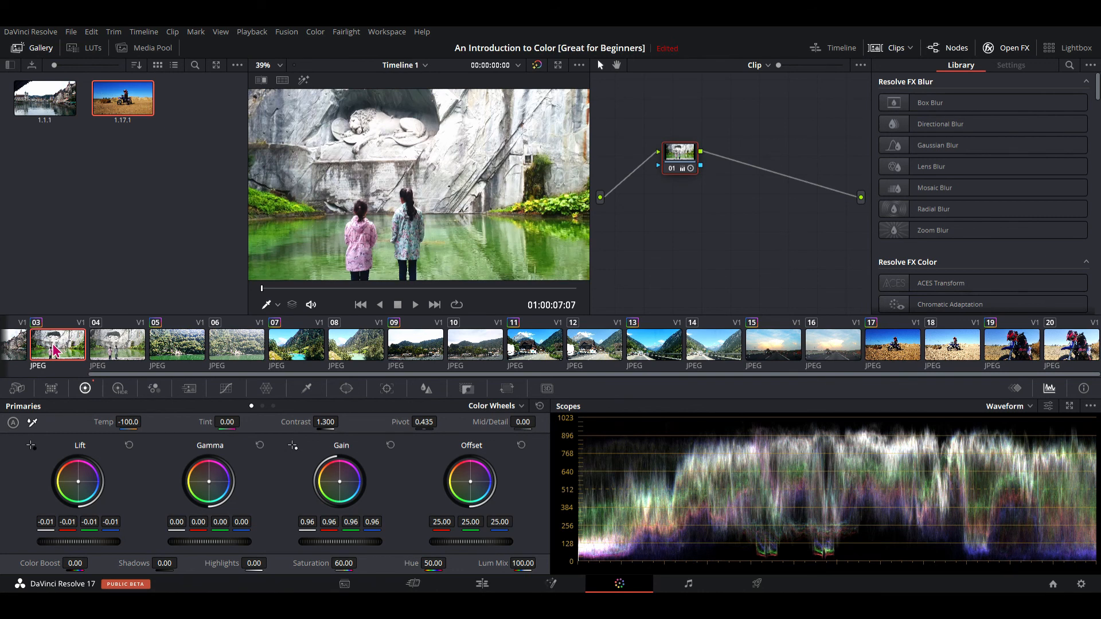
scroll(53, 350, up, 2)
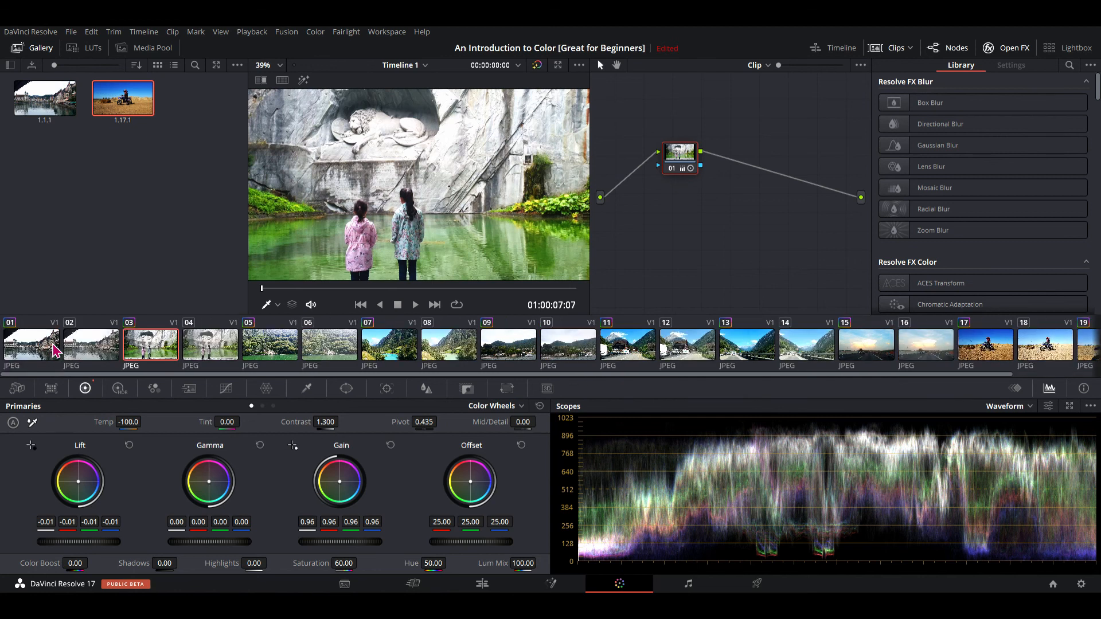
click(55, 350)
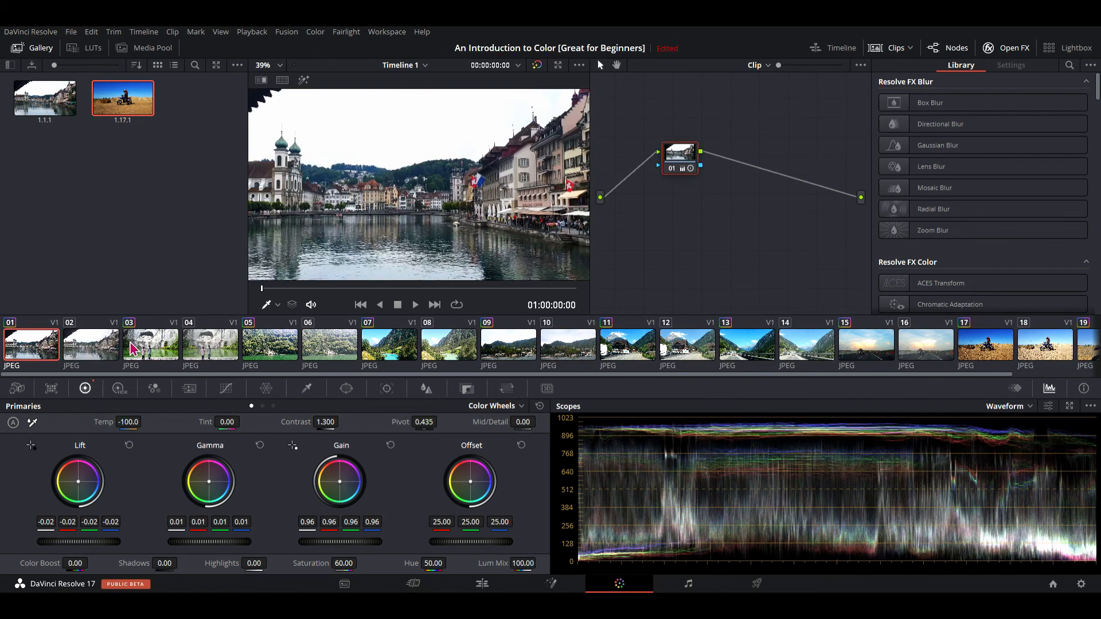